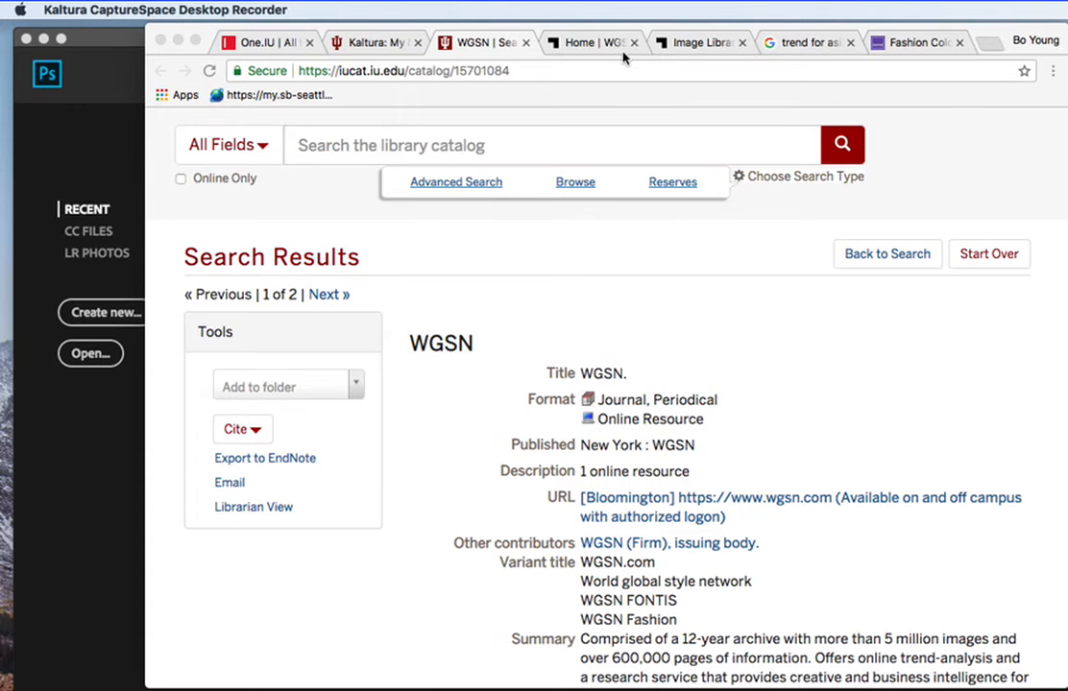
# Look through the WGSN fashion homepage, including its latest reports and news.
pyautogui.click(596, 44)
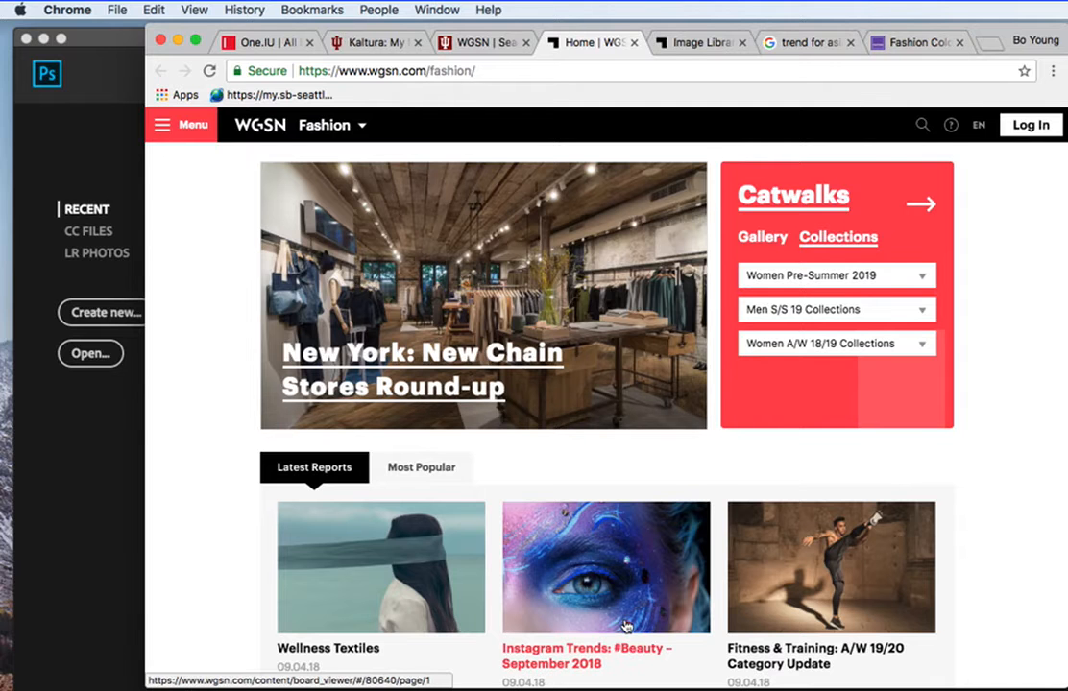
pyautogui.scroll(-5, 624, 629)
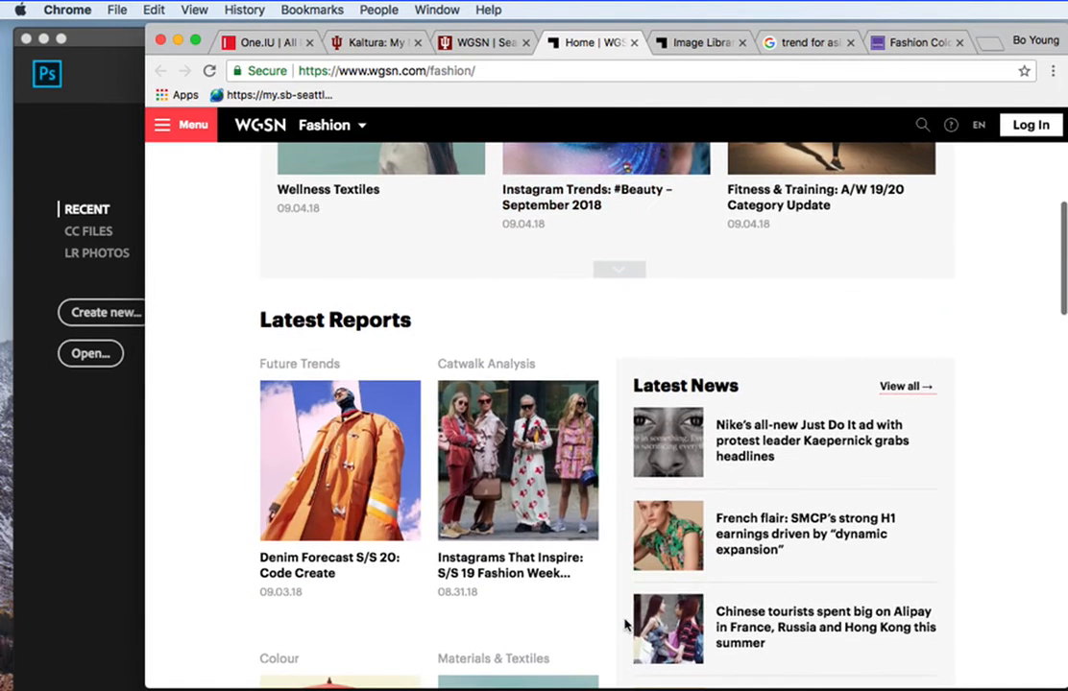
pyautogui.scroll(-1, 801, 475)
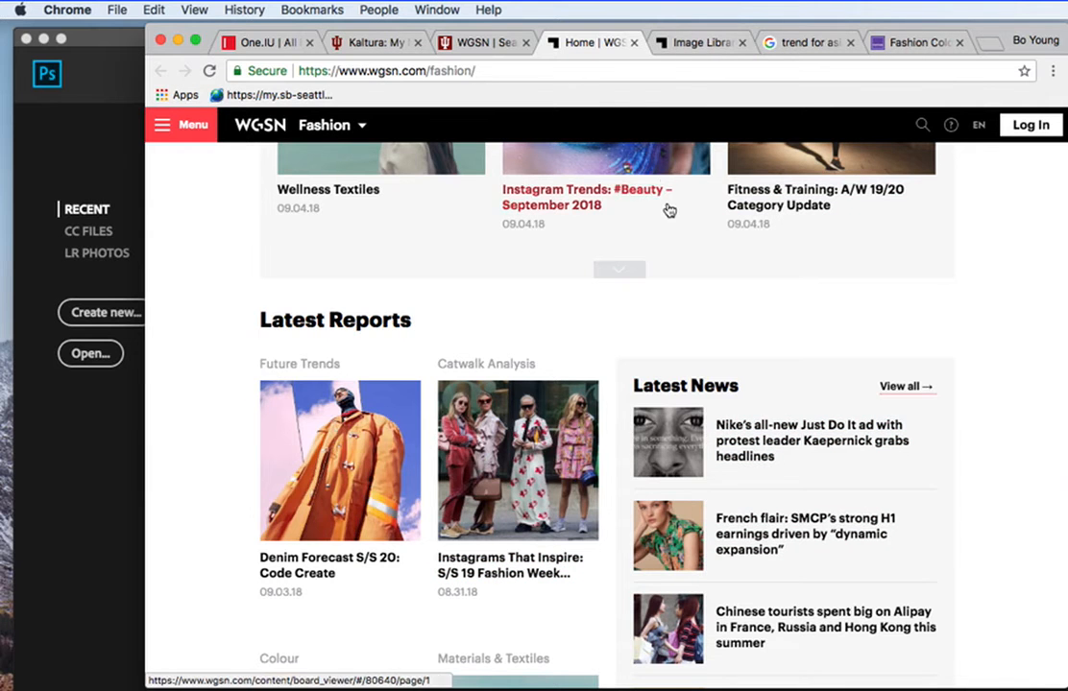
pyautogui.scroll(5, 668, 208)
pyautogui.scroll(-1, 668, 208)
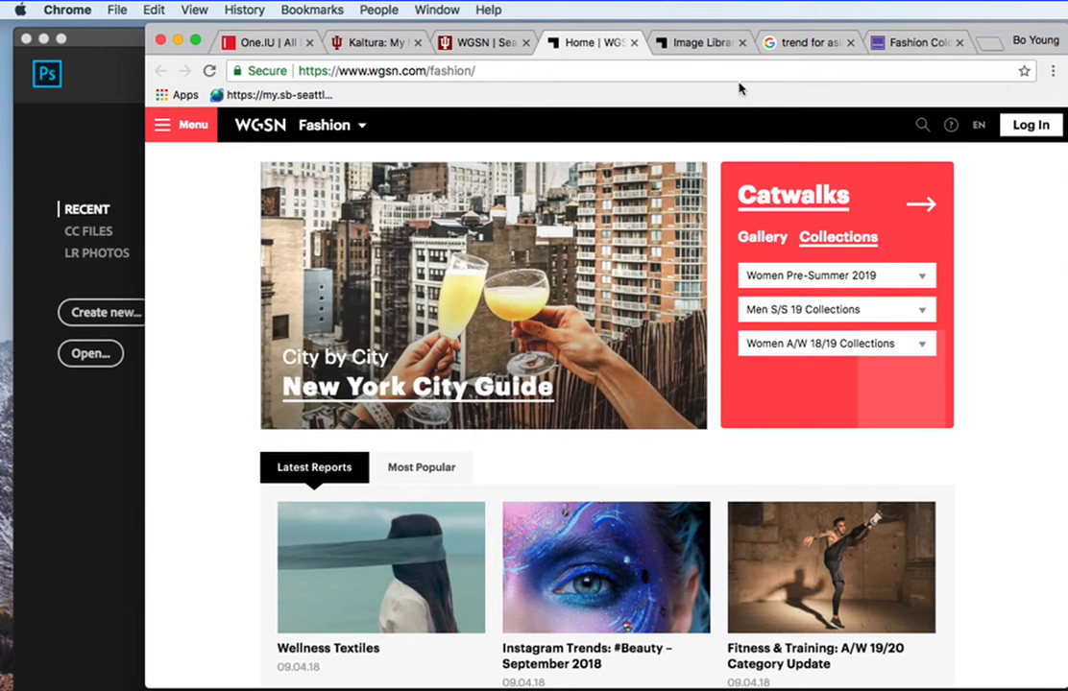
# Browse the WGSN image library results, viewing images alcc_ps19_007, alcc_ps19_005 and alcc_ps19_003.
pyautogui.click(690, 45)
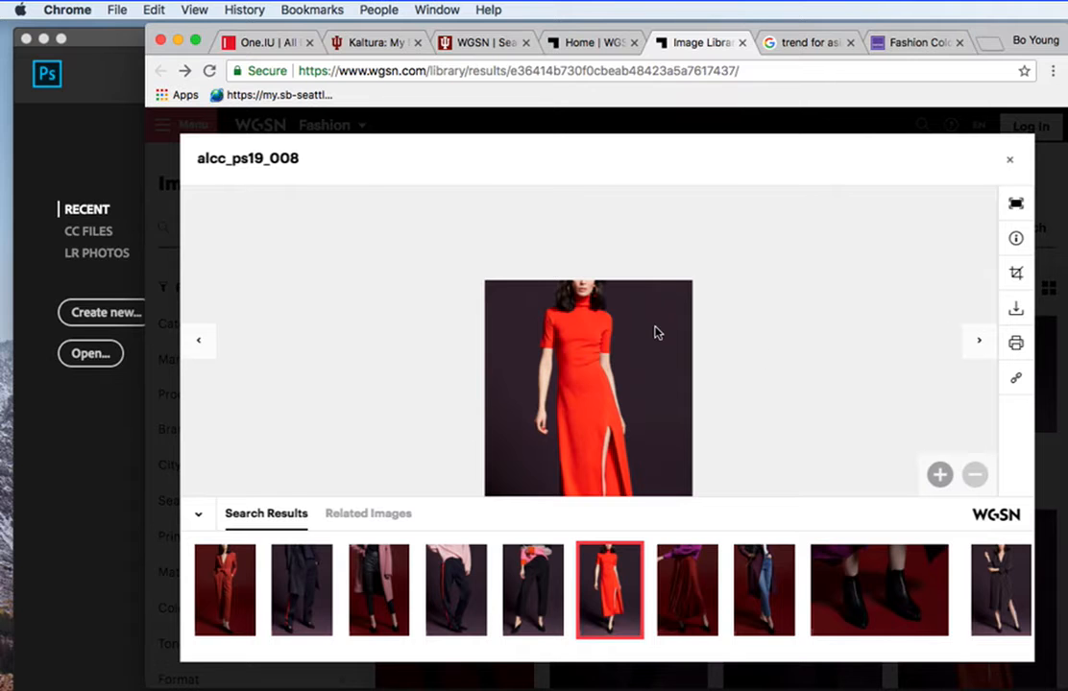
pyautogui.scroll(3, 654, 328)
pyautogui.scroll(-3, 655, 328)
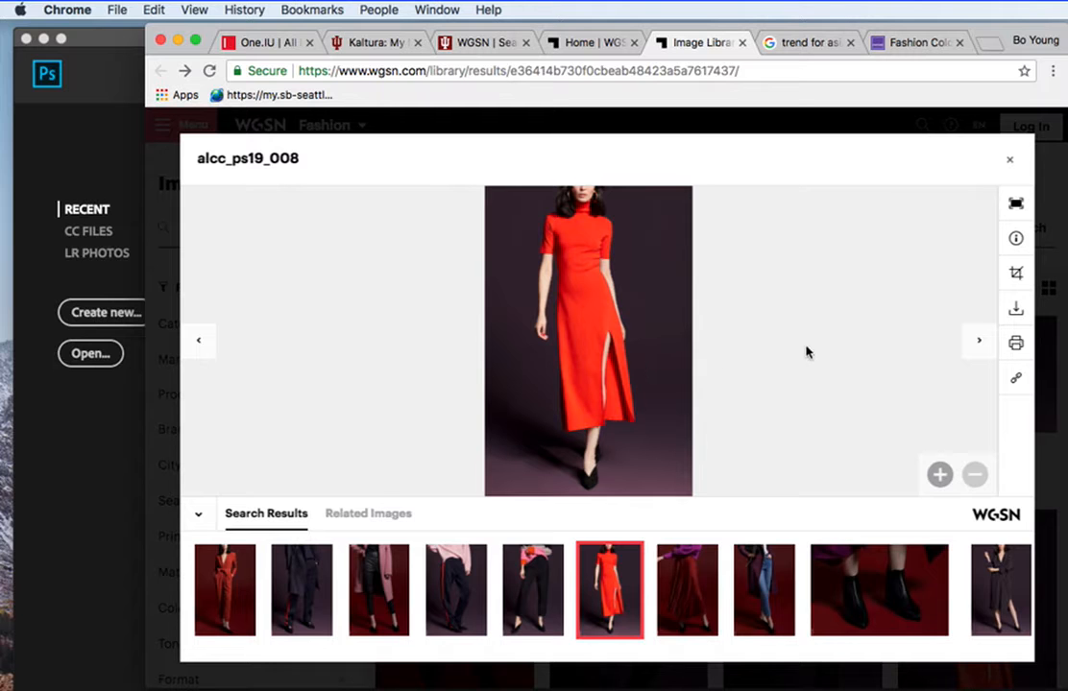
pyautogui.click(549, 569)
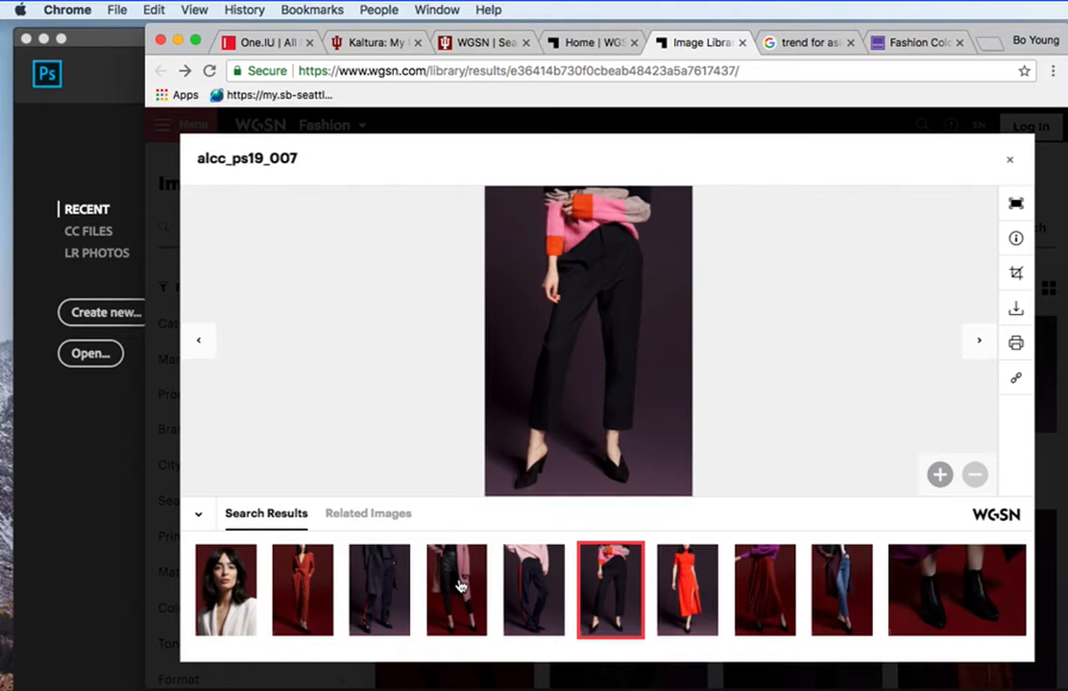
pyautogui.click(459, 574)
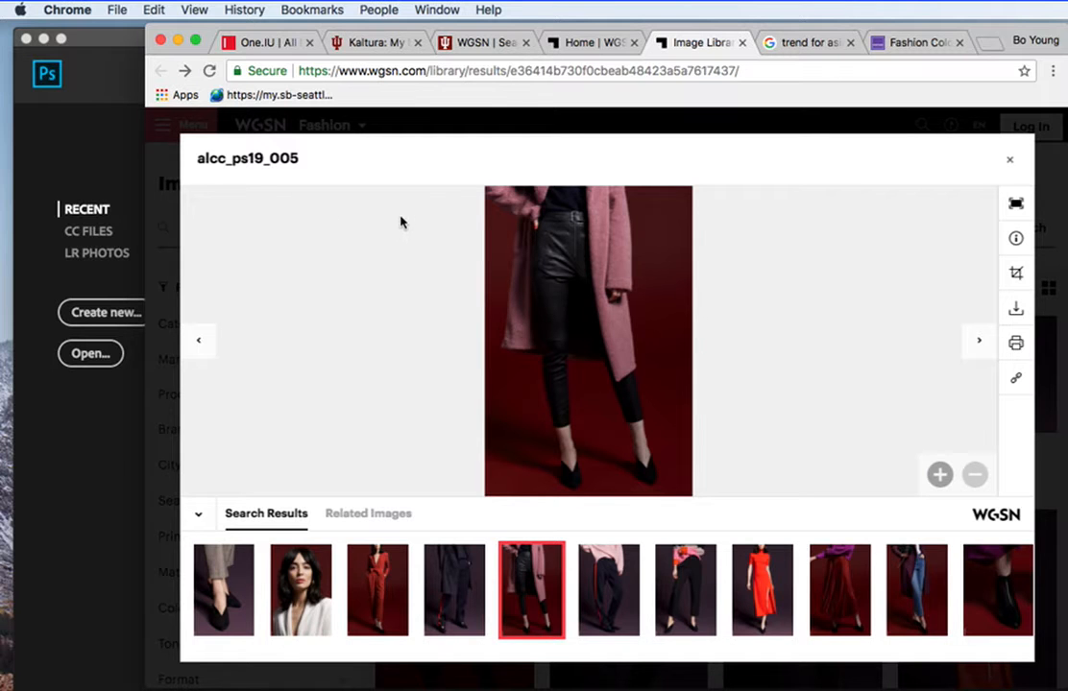
pyautogui.hscroll(3, 757, 607)
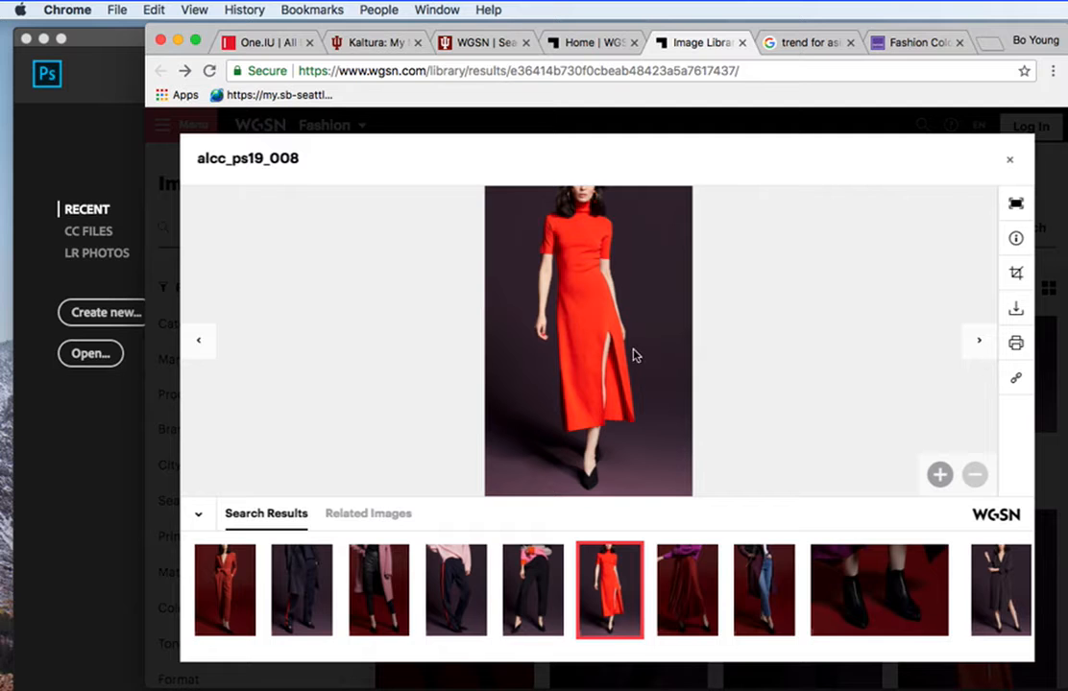
pyautogui.click(219, 584)
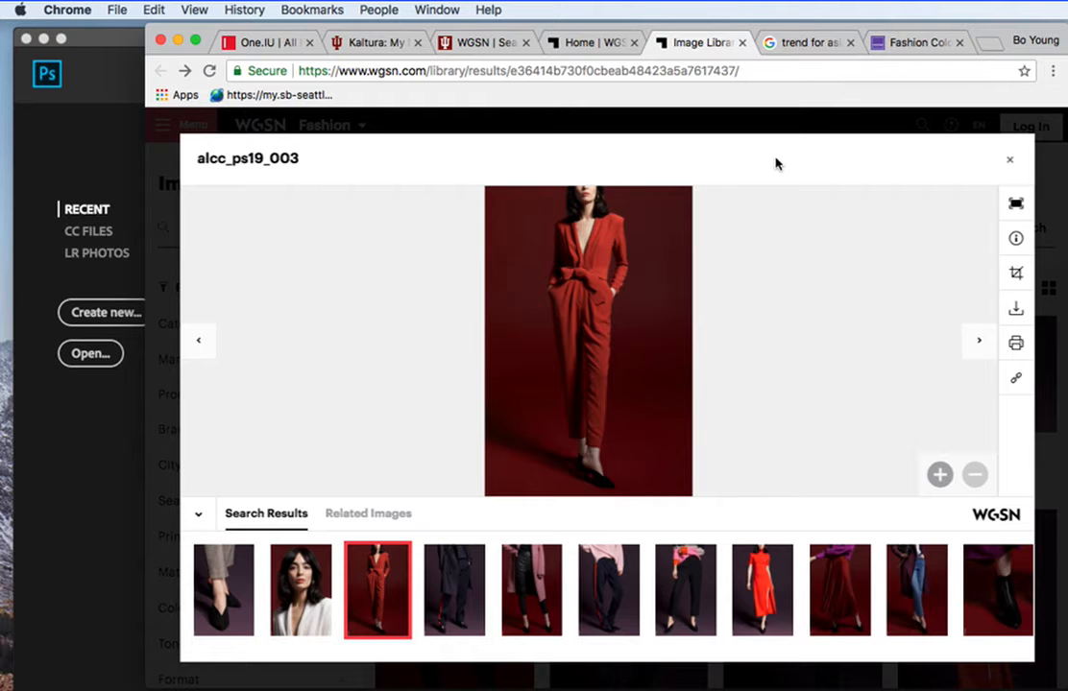
# Preview several mood boards in the "trend for asian fusion textiles" image results and view Pantone's Fall/Winter 2018 color palette.
pyautogui.click(793, 44)
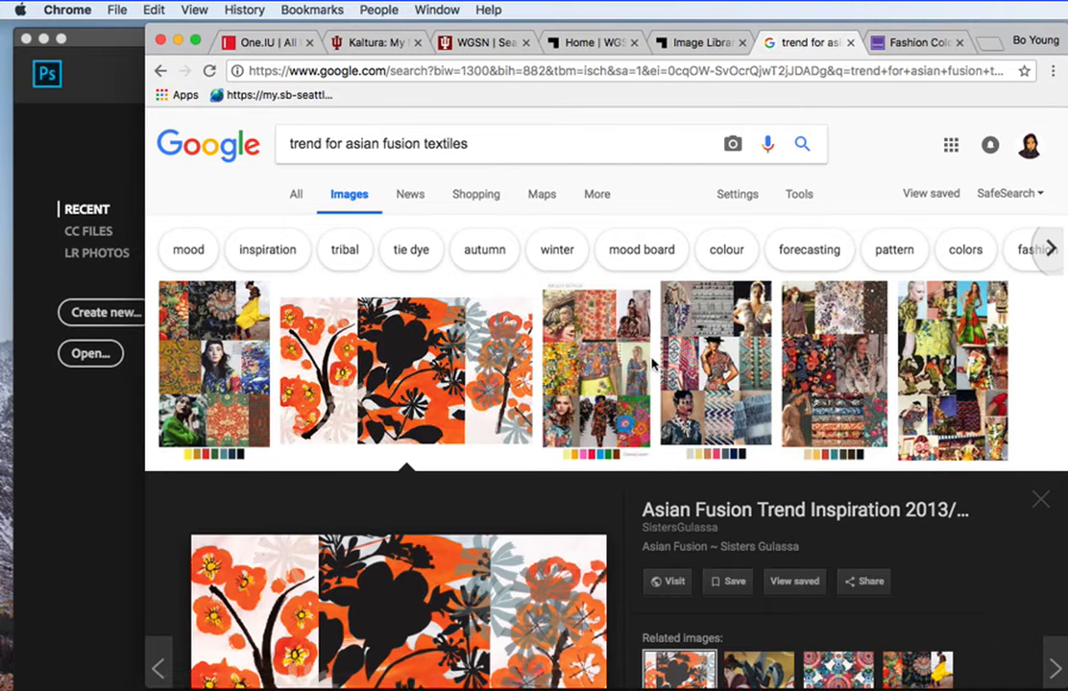
pyautogui.scroll(-2, 535, 396)
pyautogui.click(567, 330)
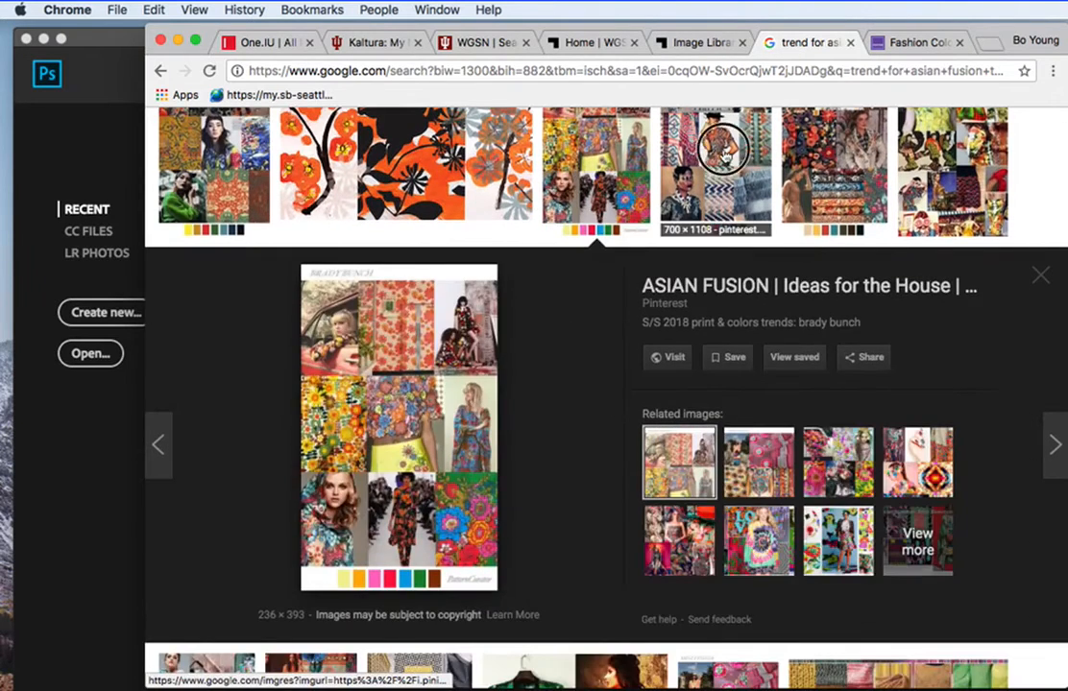
pyautogui.click(718, 181)
pyautogui.click(831, 168)
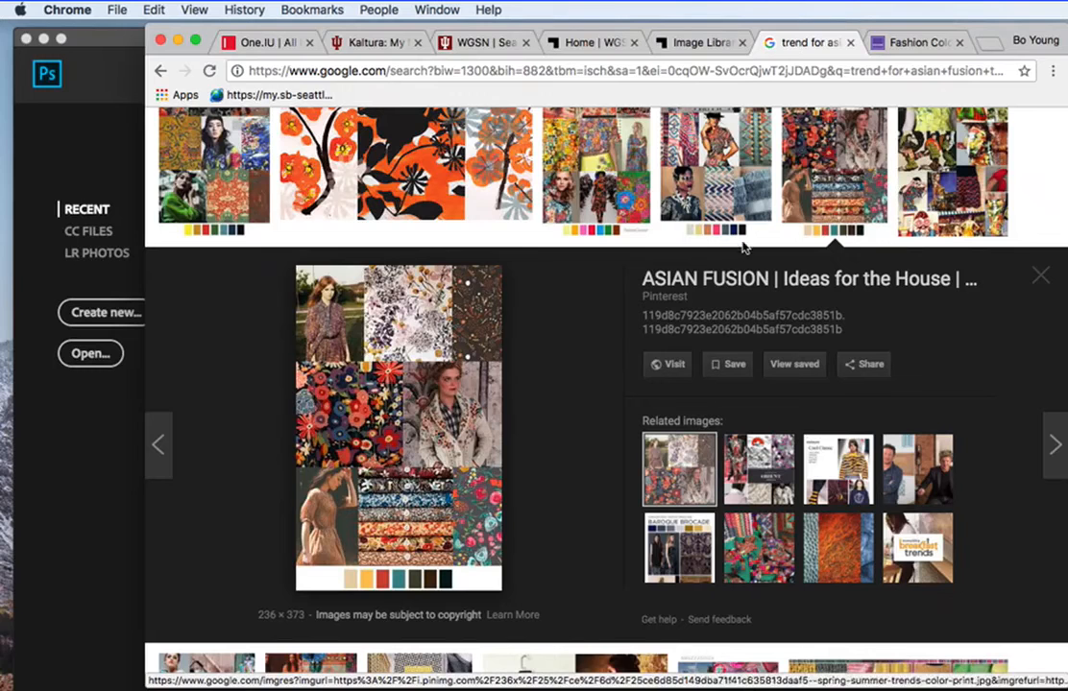
pyautogui.click(888, 46)
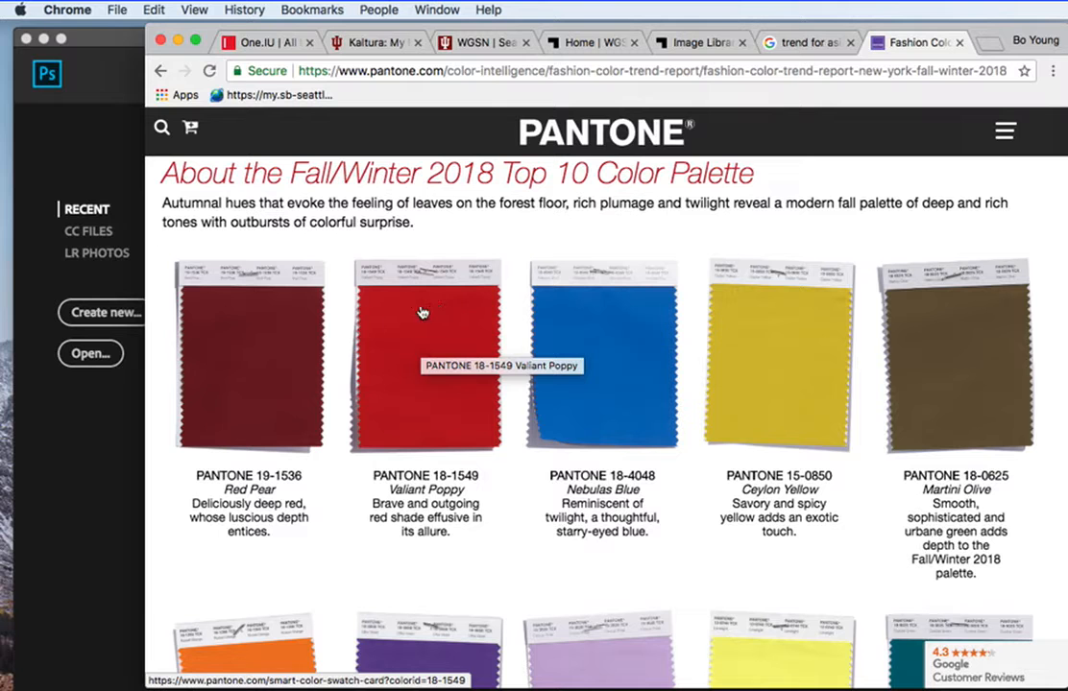
# Return to the WGSN image library, open the red dress image alcc_ps19_008 and capture it as a cropped screenshot.
pyautogui.click(670, 43)
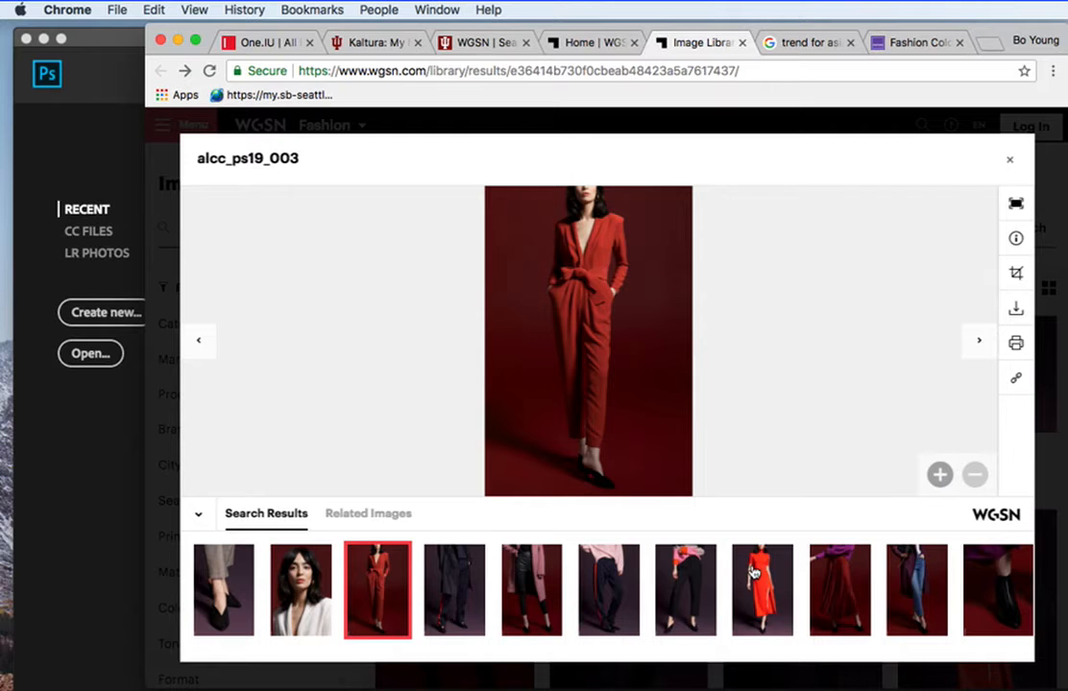
pyautogui.hscroll(2, 752, 576)
pyautogui.click(608, 589)
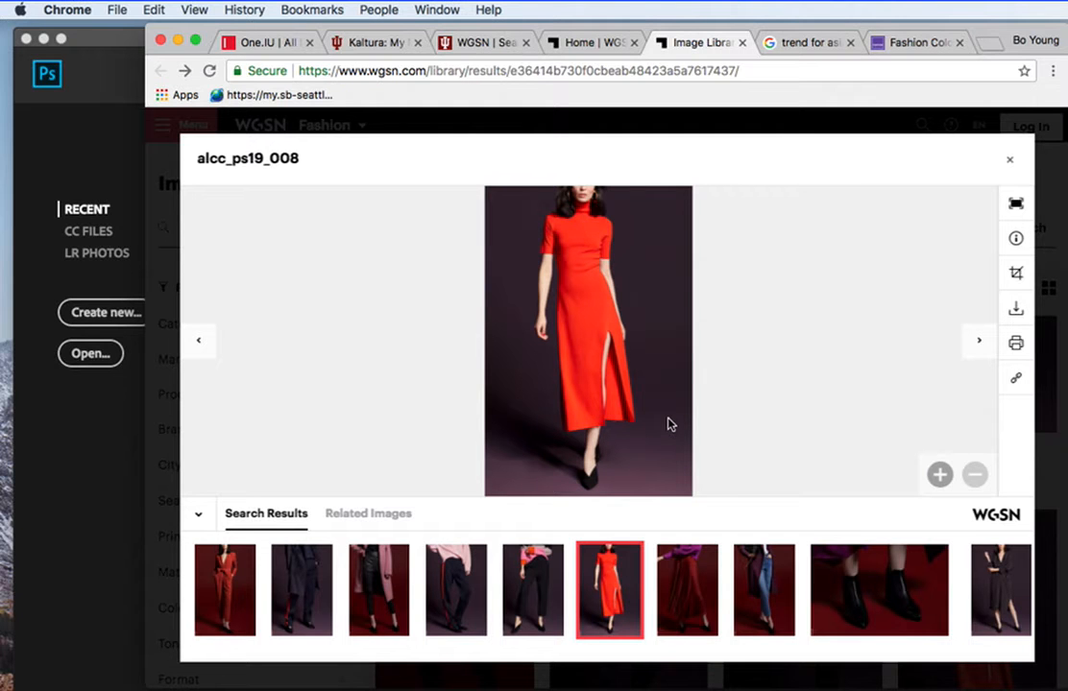
pyautogui.click(1015, 310)
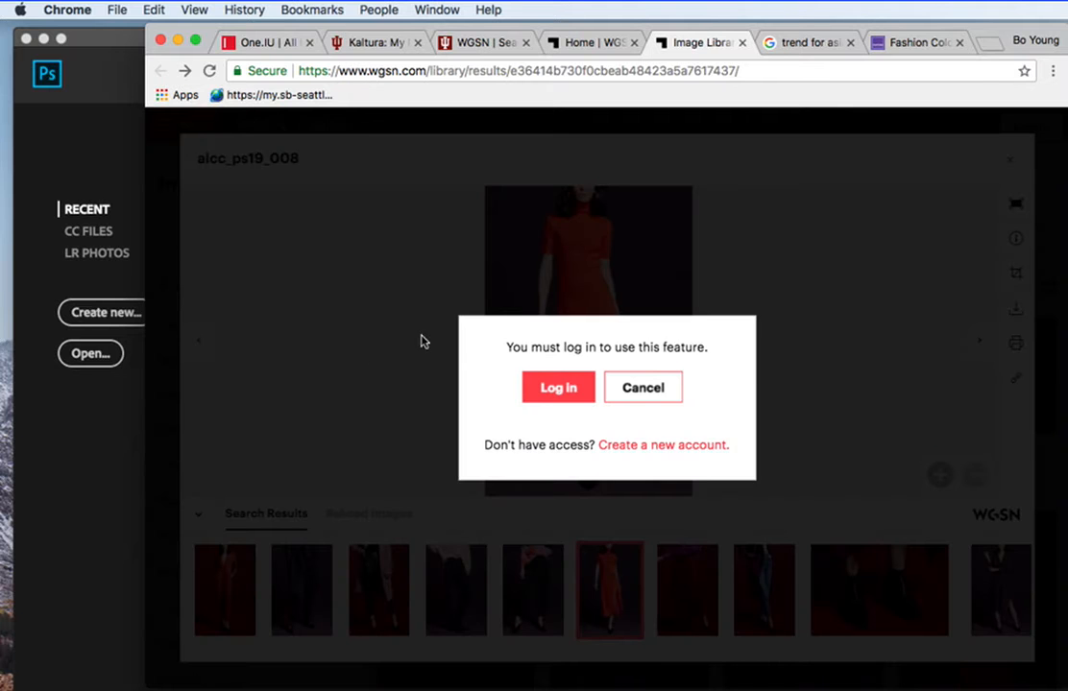
pyautogui.click(643, 389)
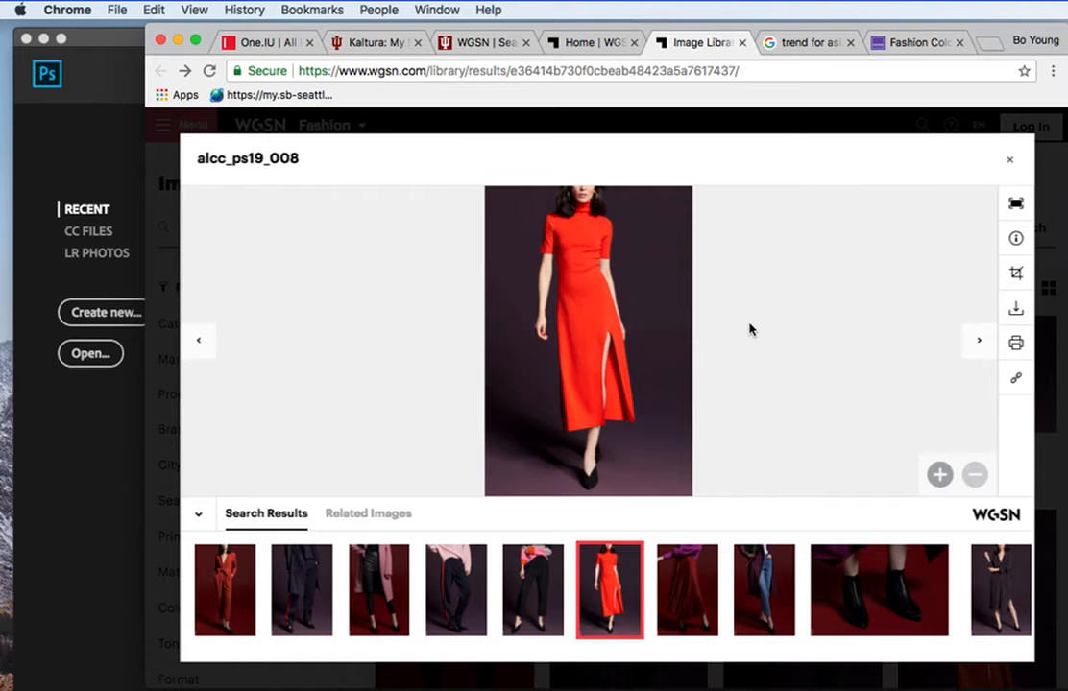
pyautogui.press('super+shift+4')
pyautogui.moveTo(484, 183); pyautogui.dragTo(692, 496)
# Open the red jumpsuit image alcc_ps19_003 and capture it as a cropped screenshot.
pyautogui.click(227, 590)
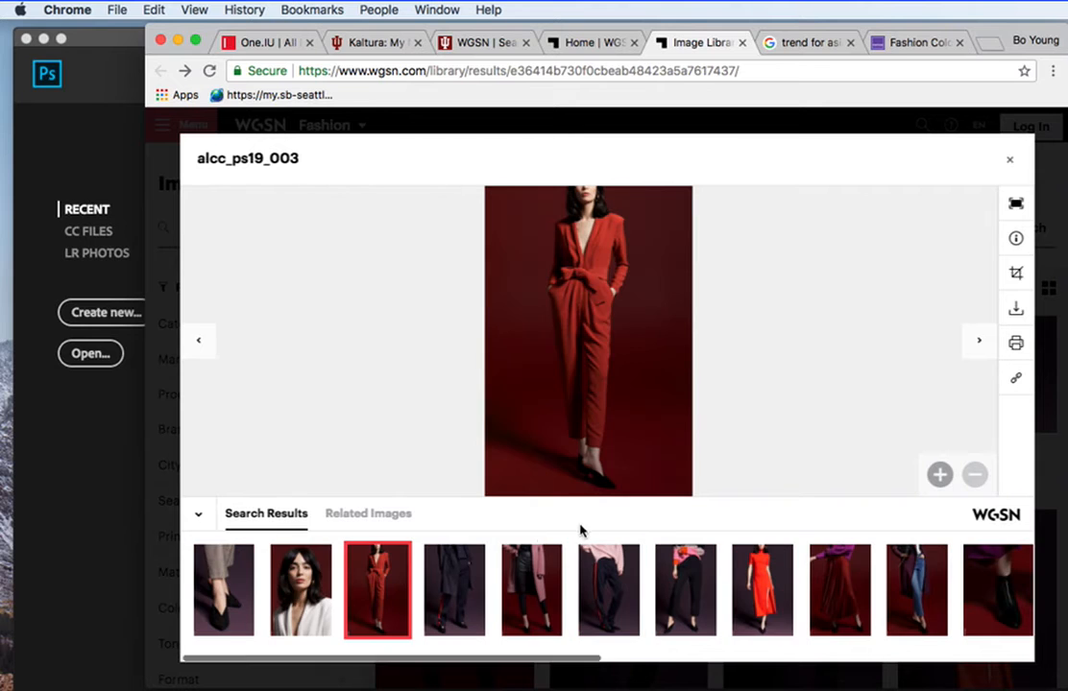
pyautogui.press('super+shift+4')
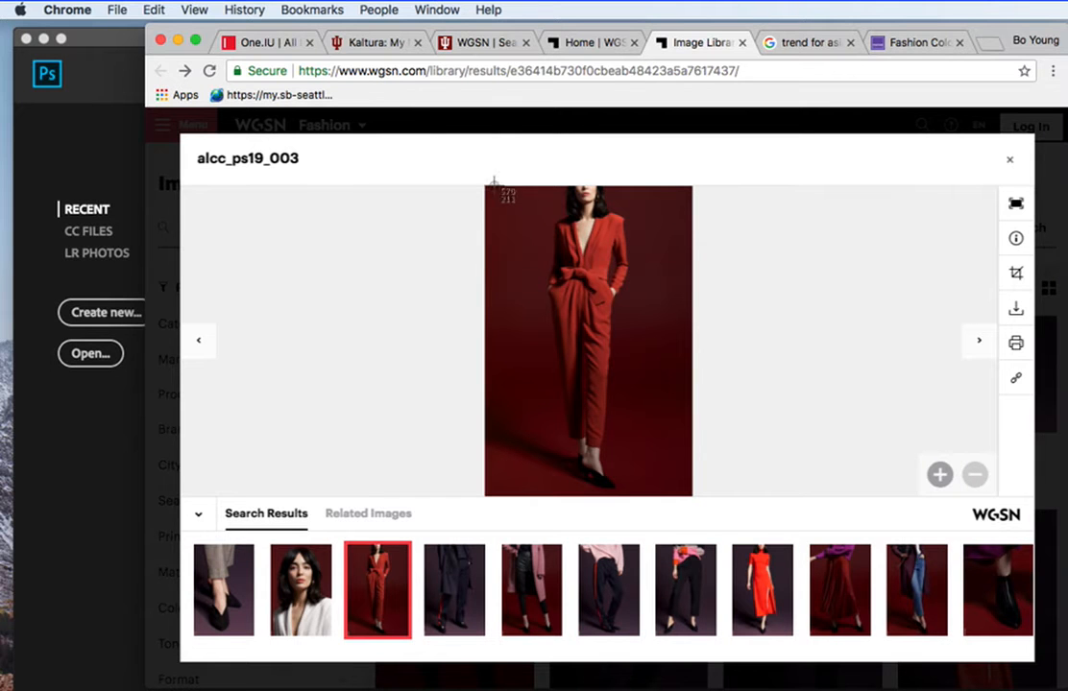
pyautogui.moveTo(488, 186); pyautogui.dragTo(691, 492)
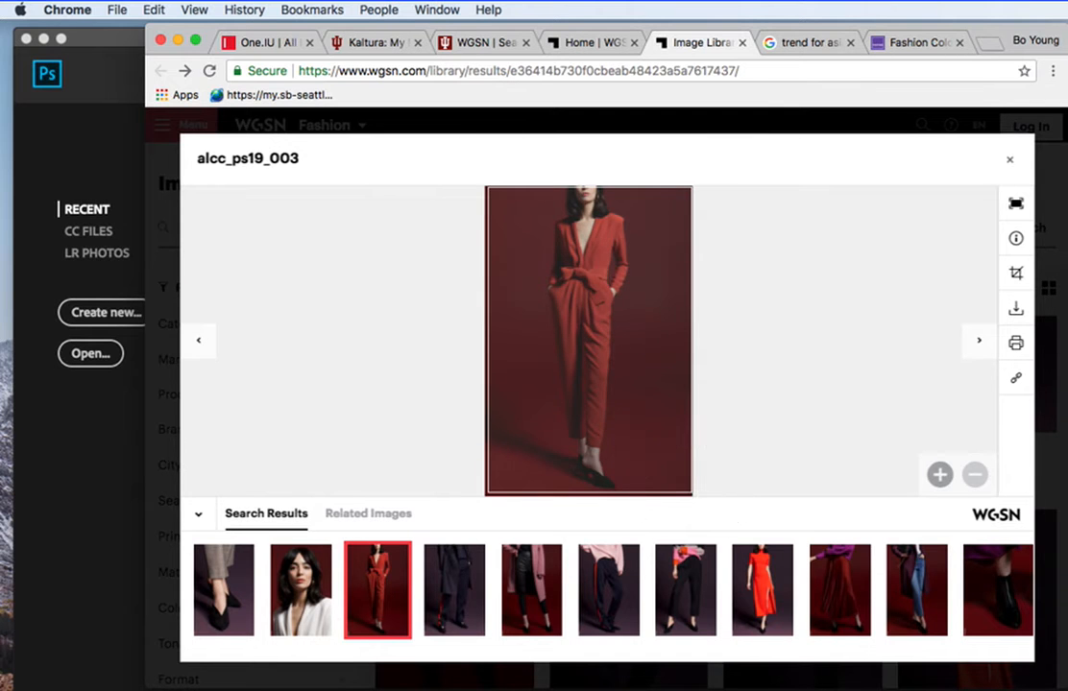
pyautogui.moveTo(691, 495); pyautogui.dragTo(691, 496)
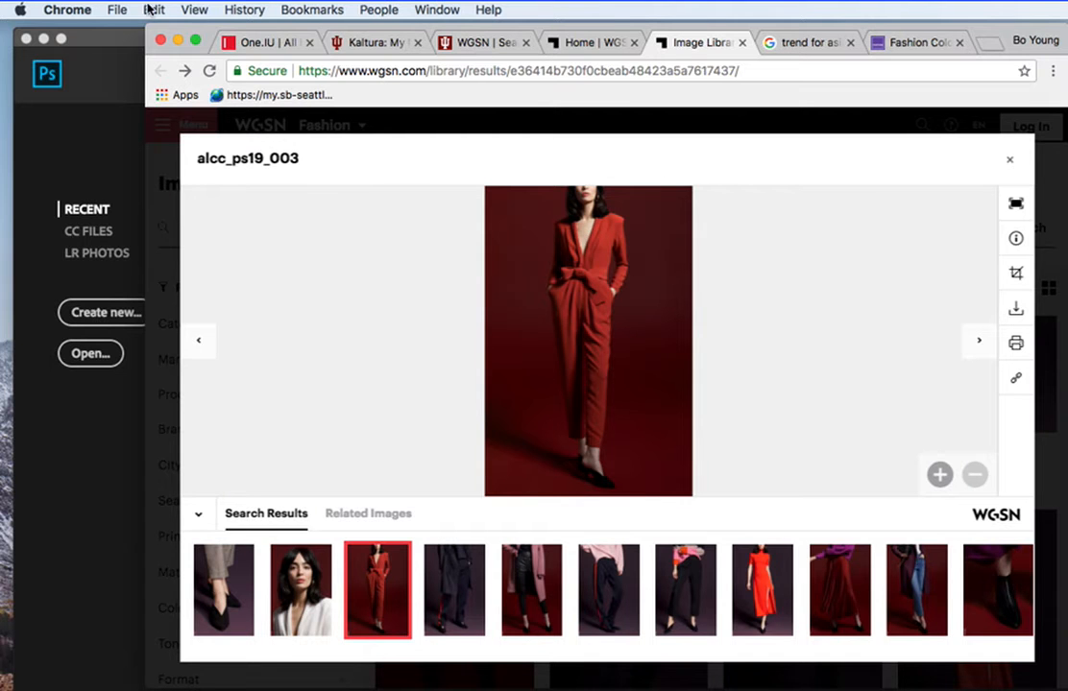
# Switch to Photoshop and set up a new document with the Tabloid print preset in landscape orientation, 17 x 11 inches.
pyautogui.click(178, 42)
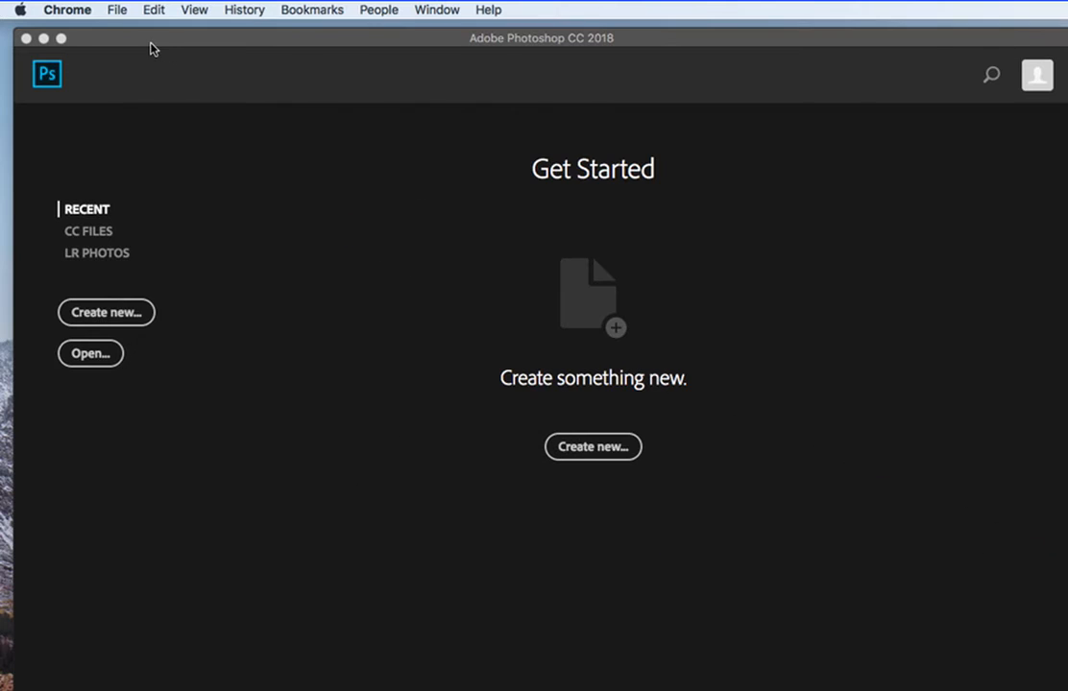
pyautogui.click(150, 43)
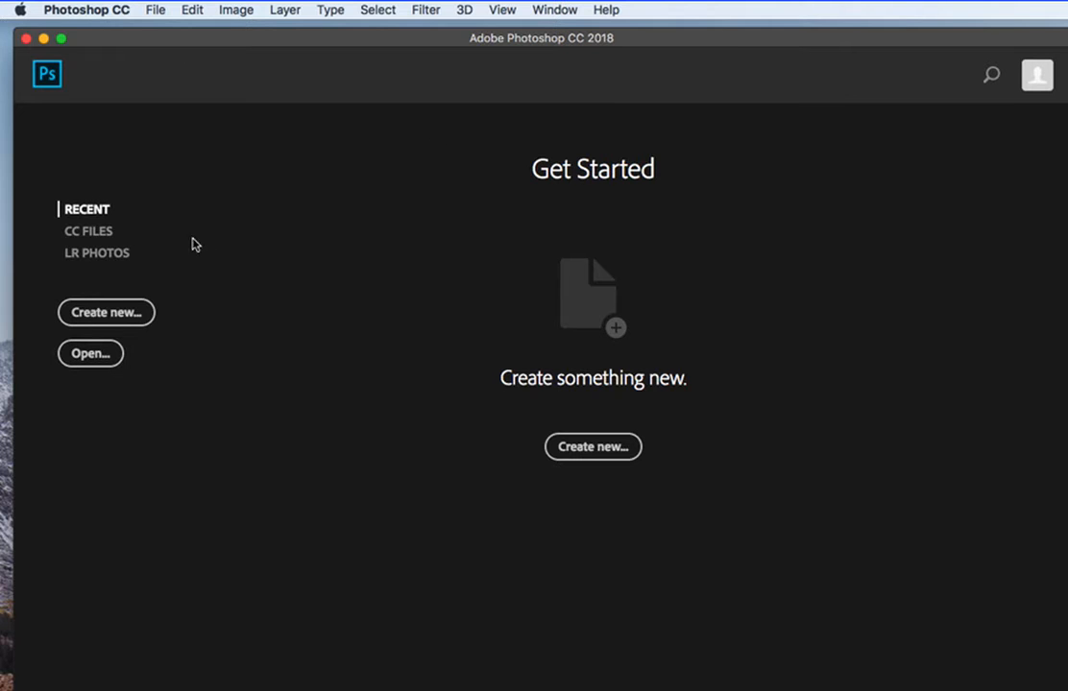
pyautogui.click(133, 312)
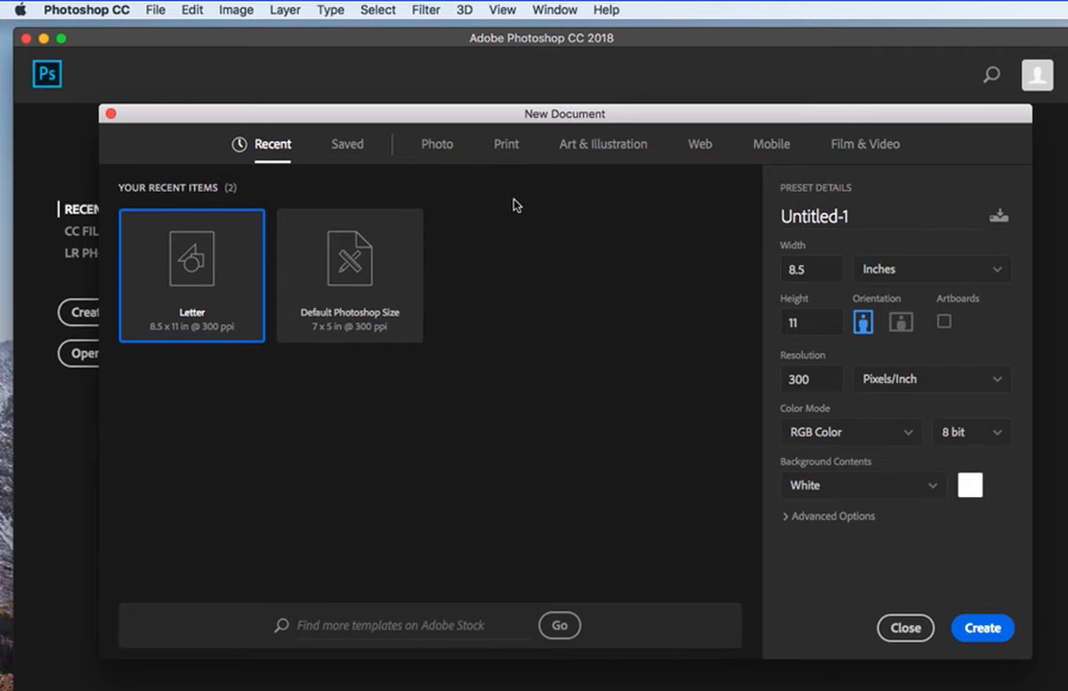
pyautogui.click(507, 146)
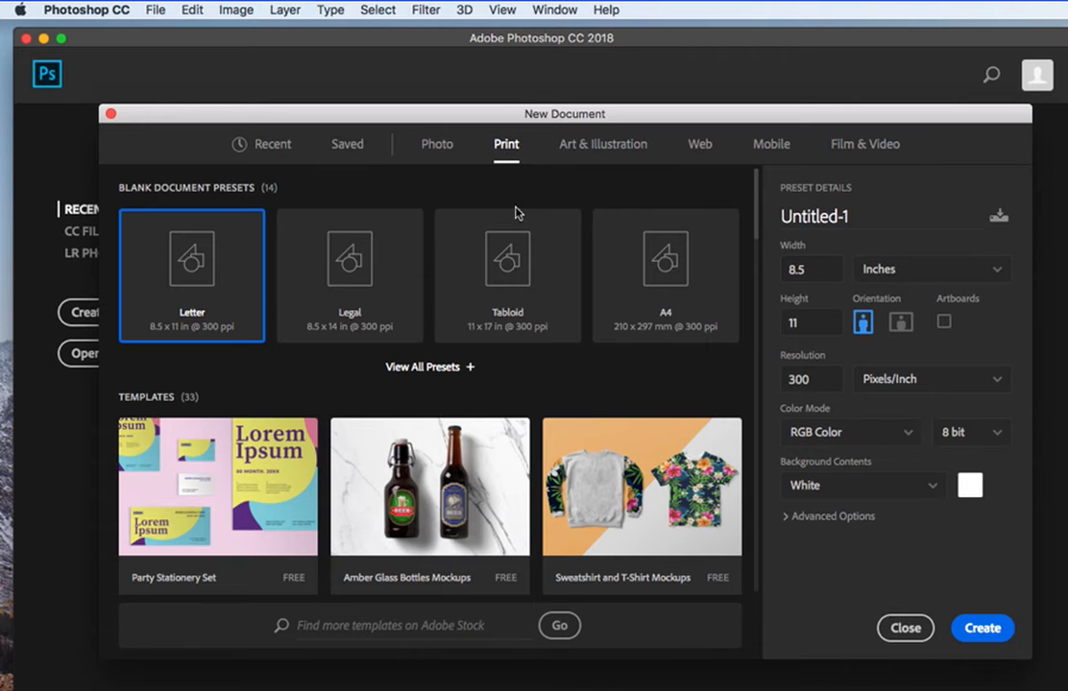
pyautogui.click(527, 275)
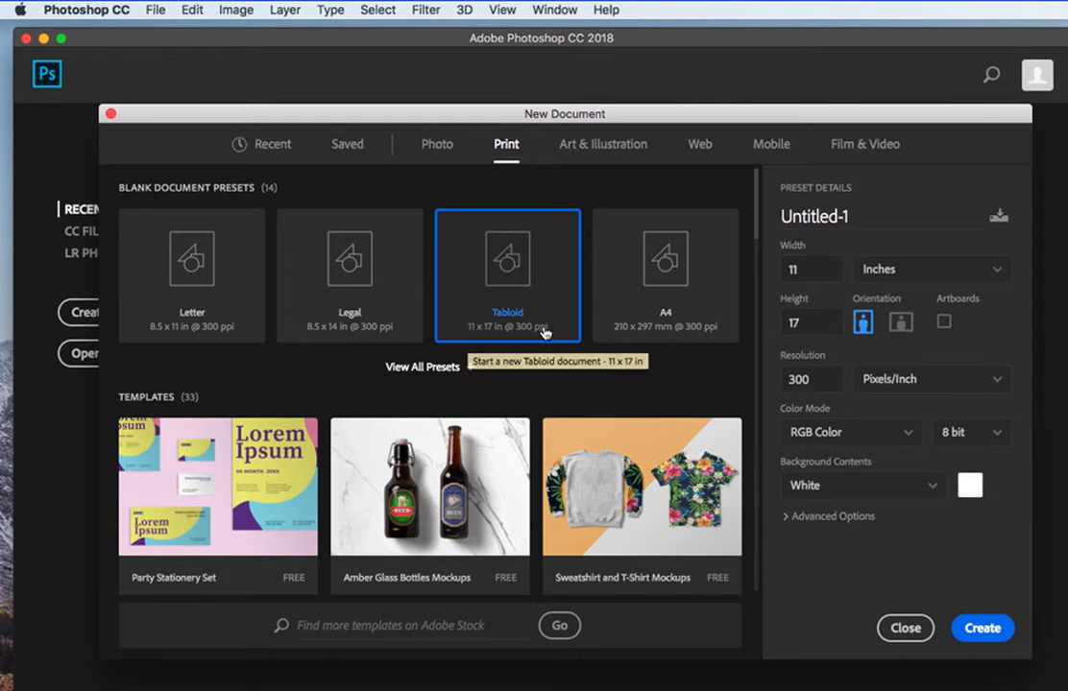
pyautogui.click(900, 322)
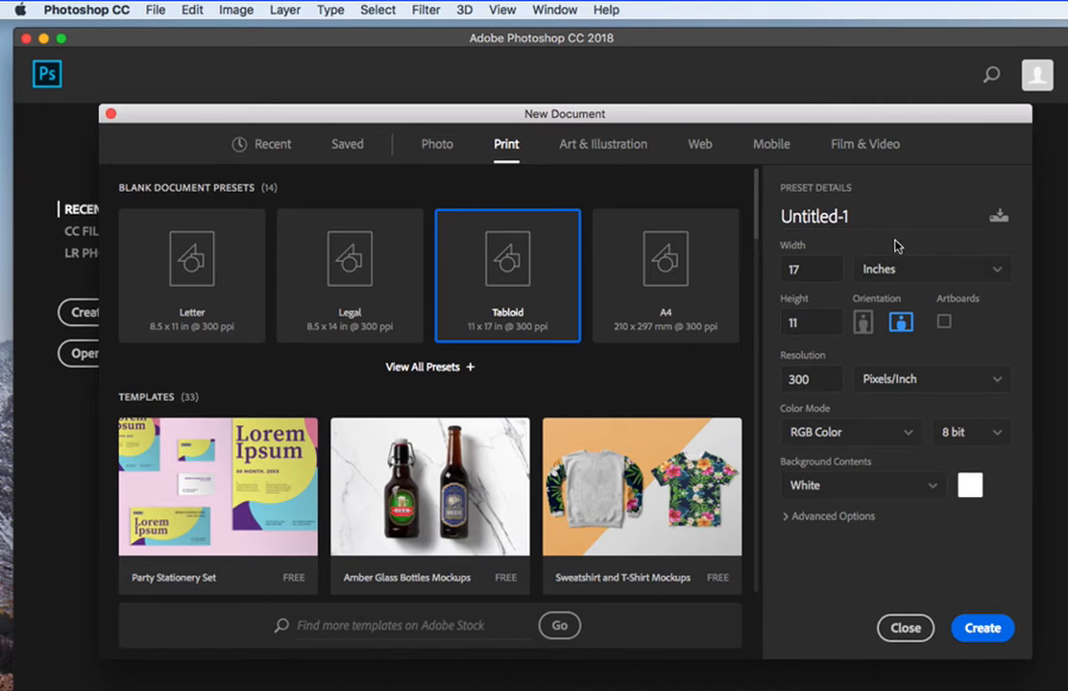
# Name the new document bo_project2_trendb and create it.
pyautogui.tripleClick(837, 215)
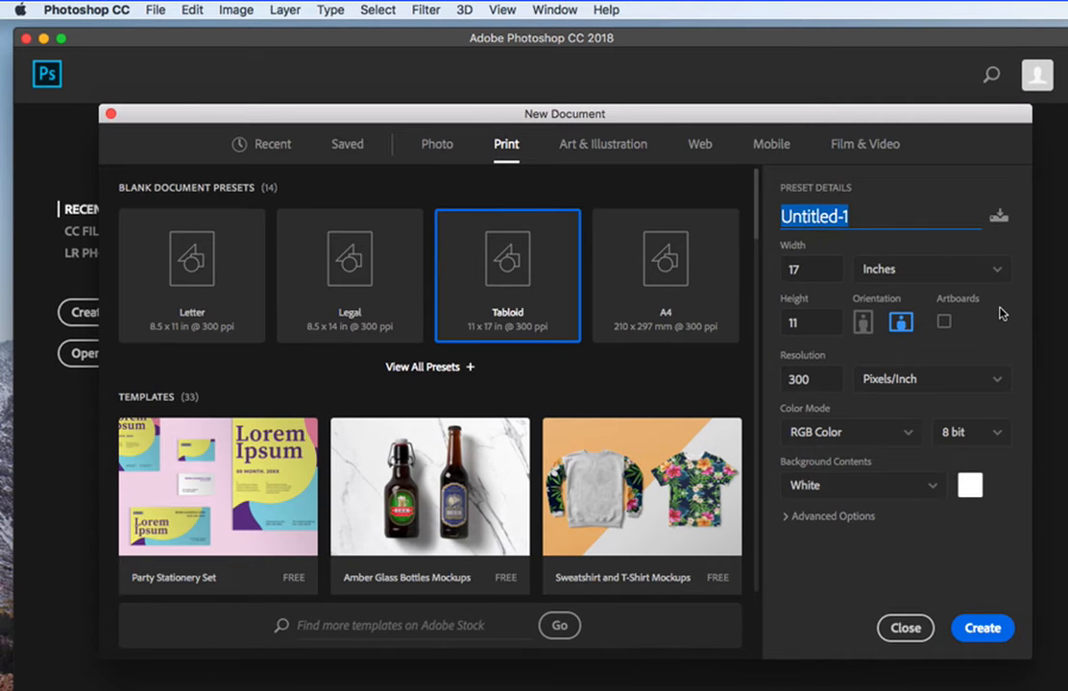
pyautogui.write('bo')
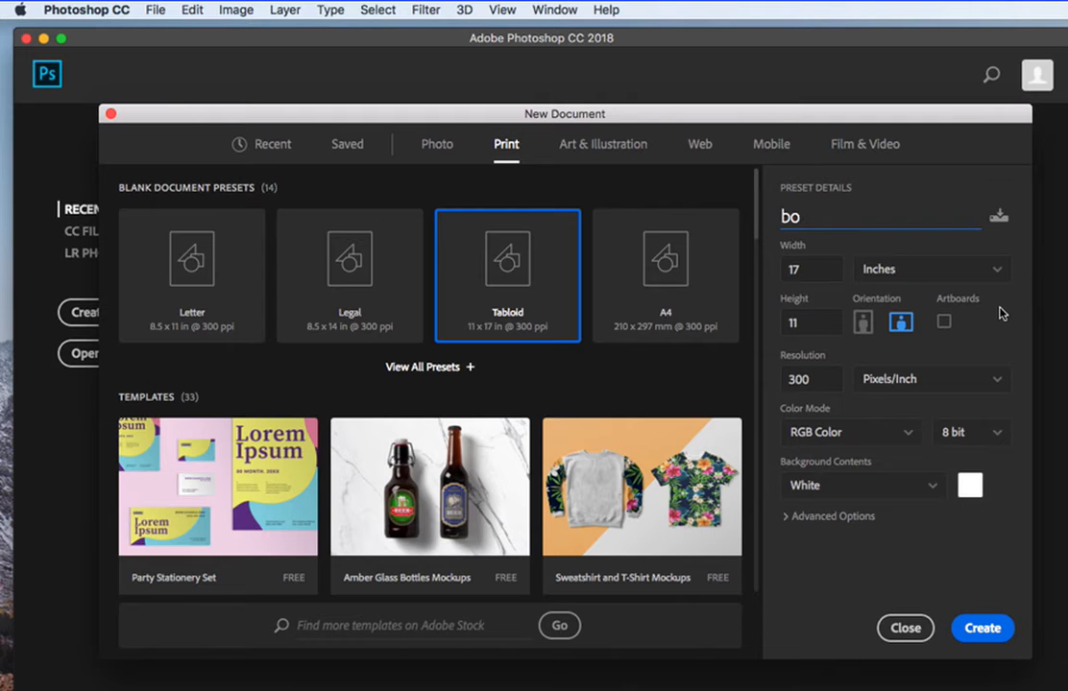
pyautogui.write('_project2')
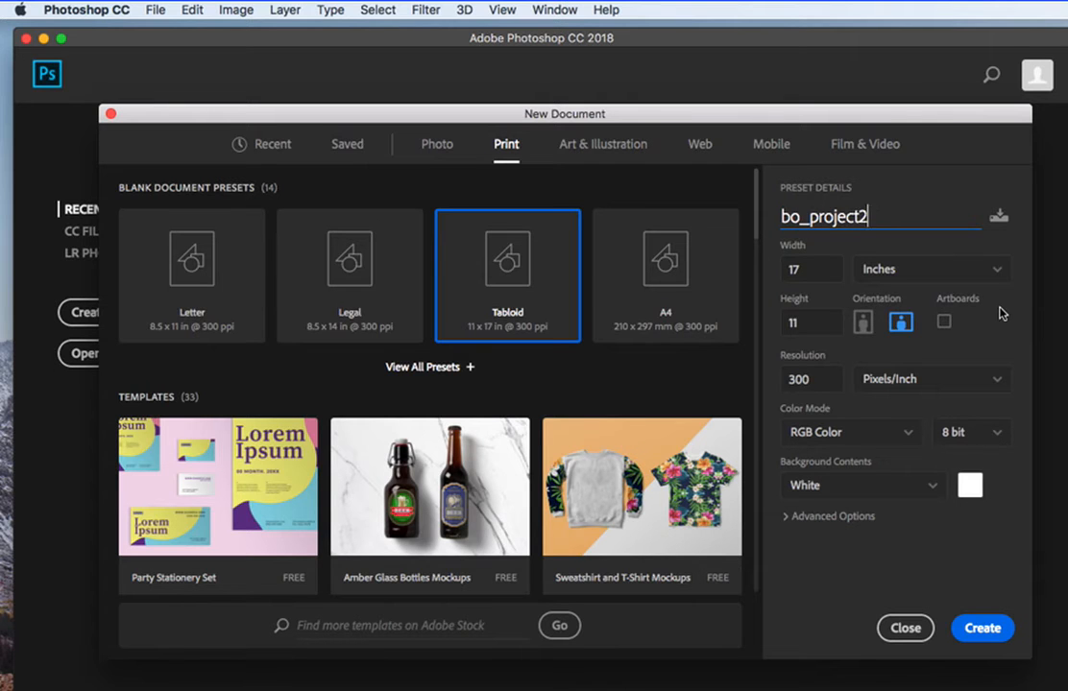
pyautogui.write('_trendb')
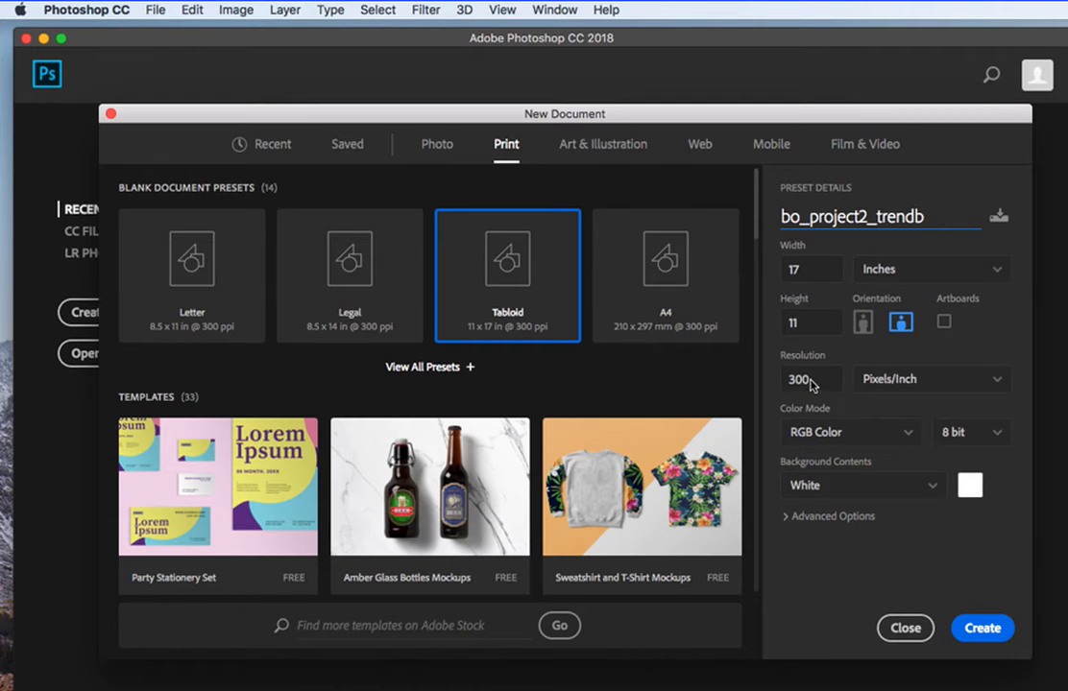
pyautogui.click(982, 627)
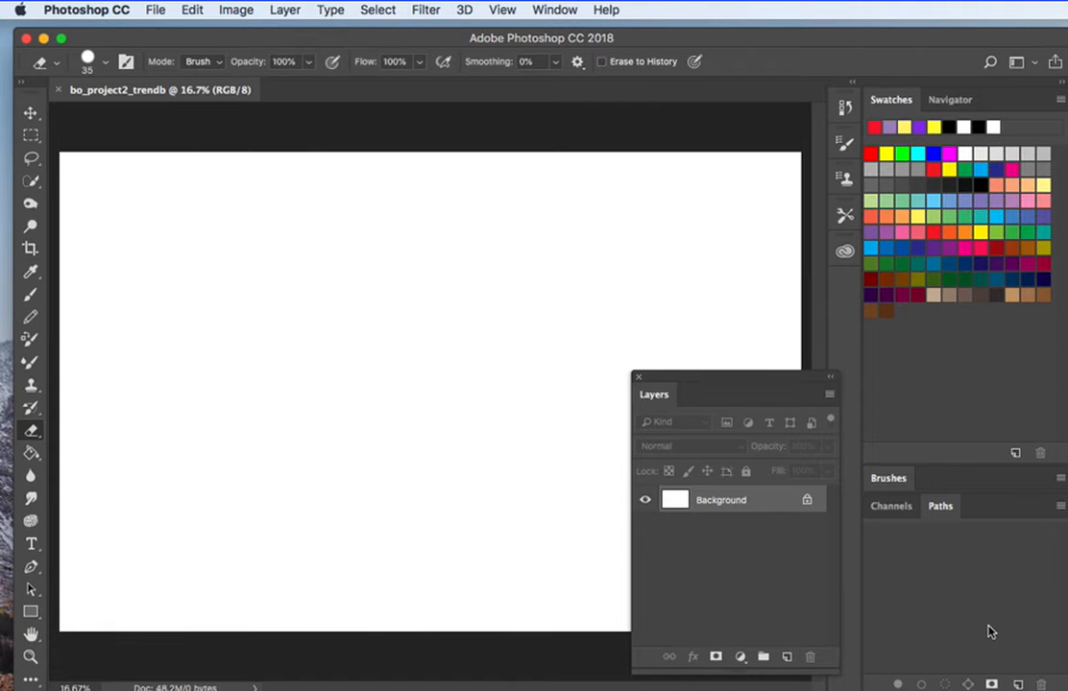
# Dock the floating Layers panel next to Brushes and activate the Move tool.
pyautogui.moveTo(761, 385)
pyautogui.mouseDown()
pyautogui.moveTo(849, 446)
pyautogui.moveTo(950, 483)
pyautogui.mouseUp()
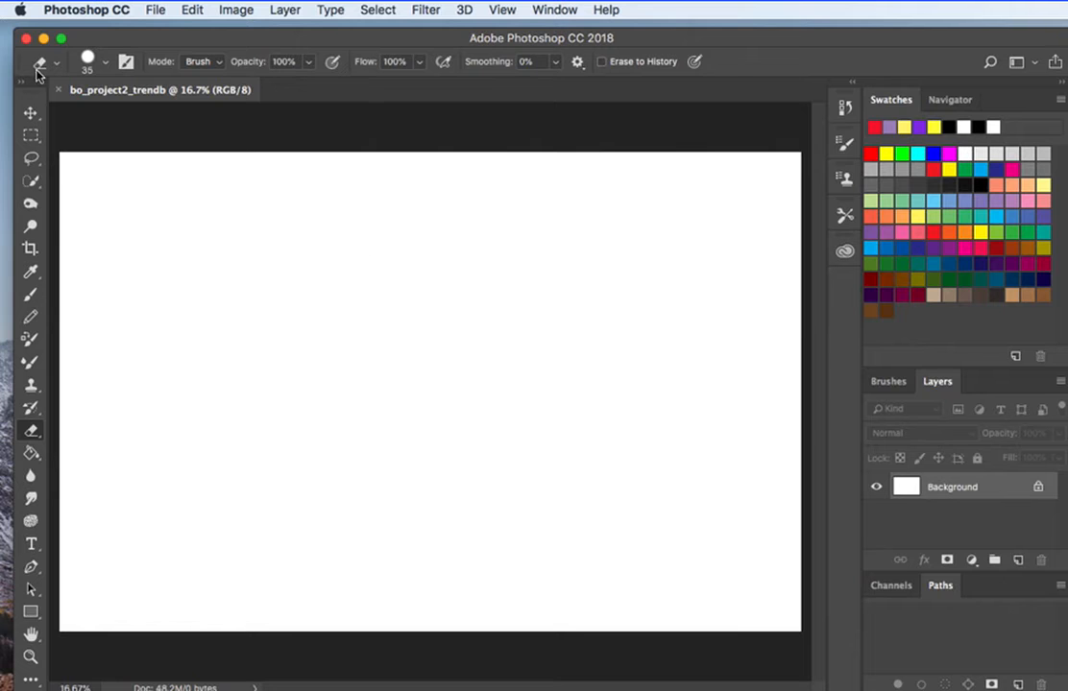
pyautogui.click(29, 111)
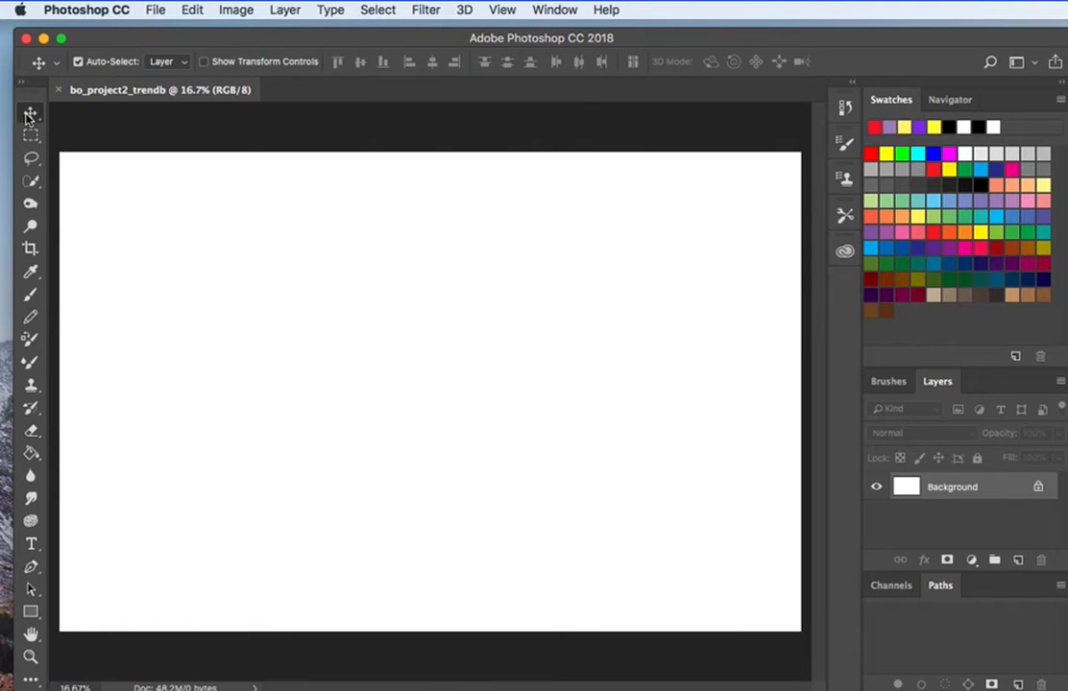
# Start placing an embedded image and preview the outfit screenshots, the floral print and Cover fusion.jpg on the Desktop.
pyautogui.click(154, 9)
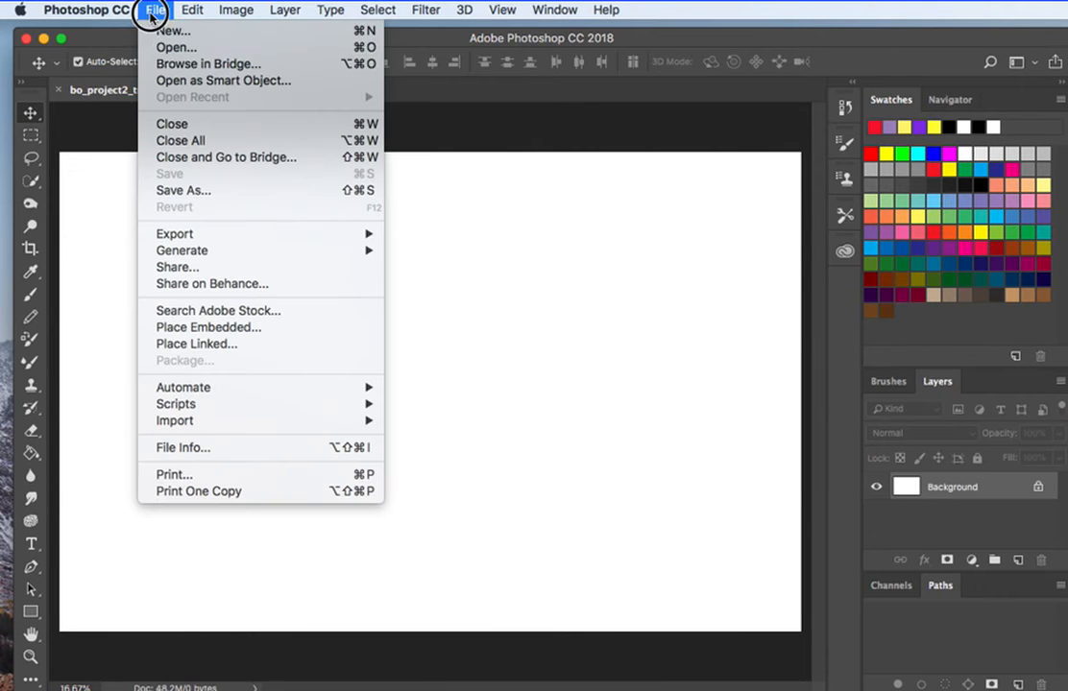
pyautogui.click(273, 328)
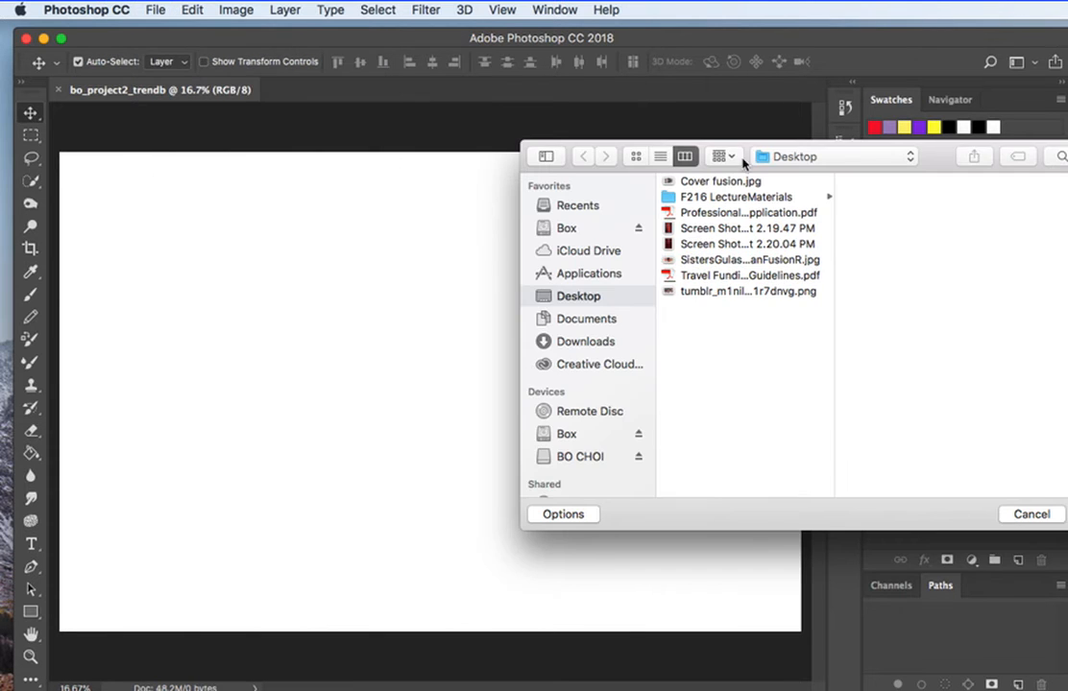
pyautogui.moveTo(618, 140); pyautogui.dragTo(509, 142)
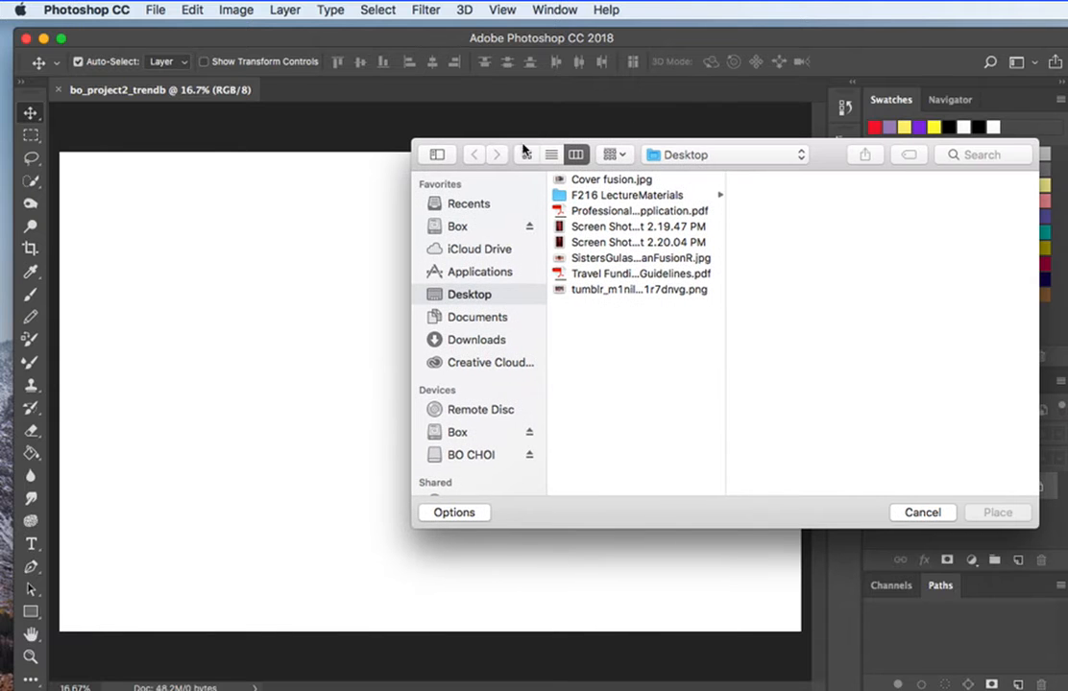
pyautogui.click(641, 229)
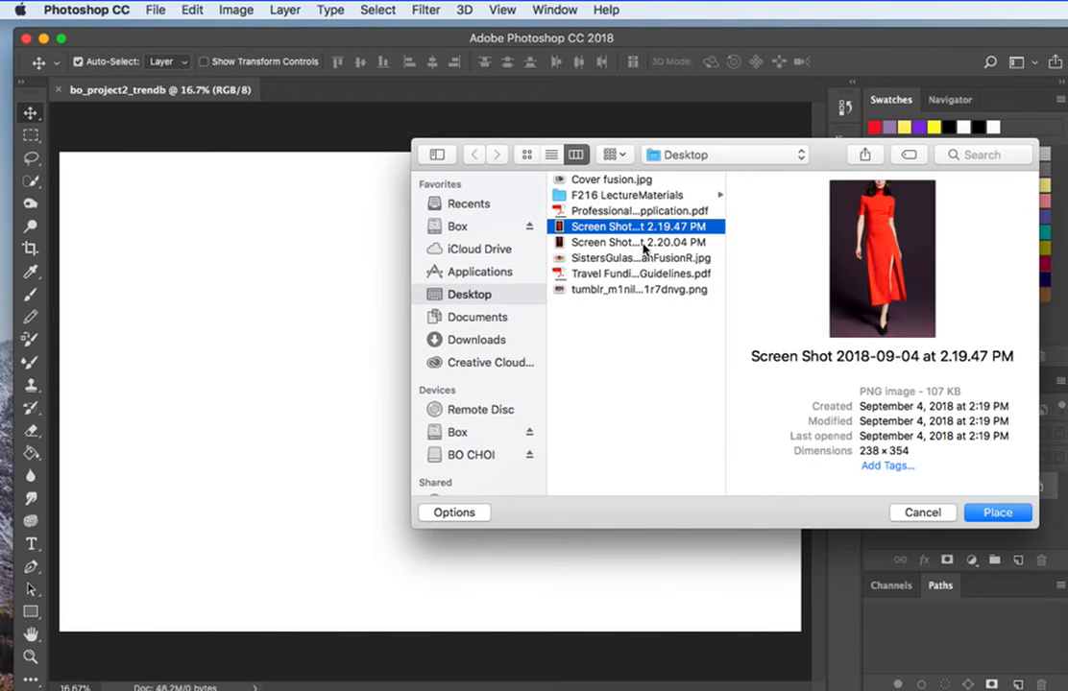
pyautogui.click(641, 243)
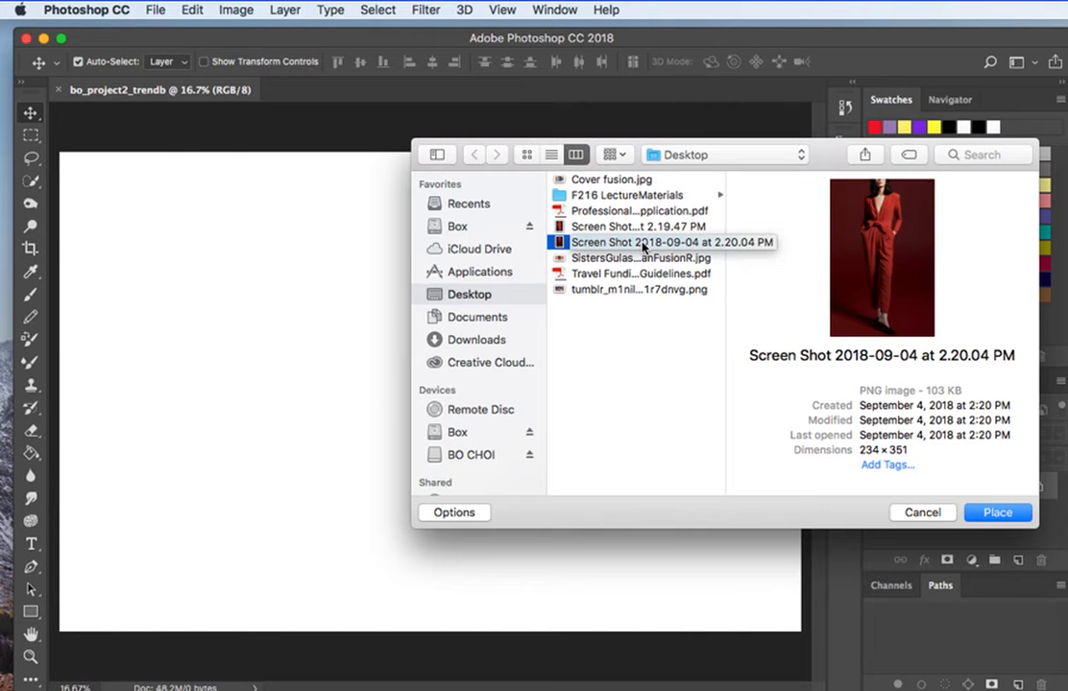
pyautogui.click(647, 260)
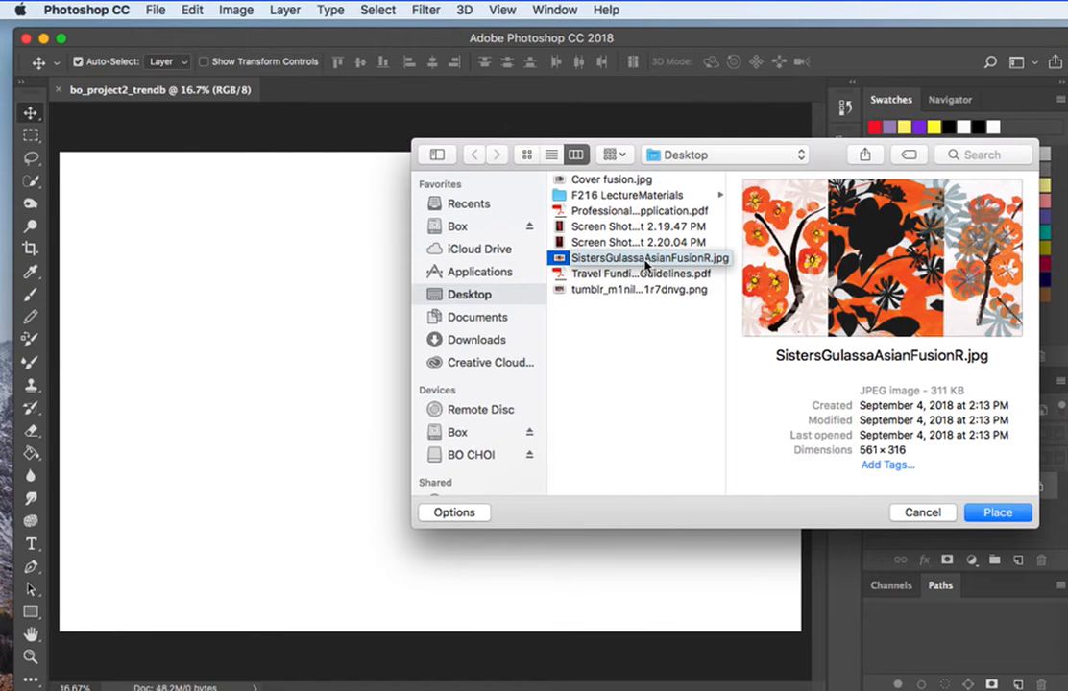
pyautogui.moveTo(649, 258); pyautogui.dragTo(662, 231)
pyautogui.click(609, 179)
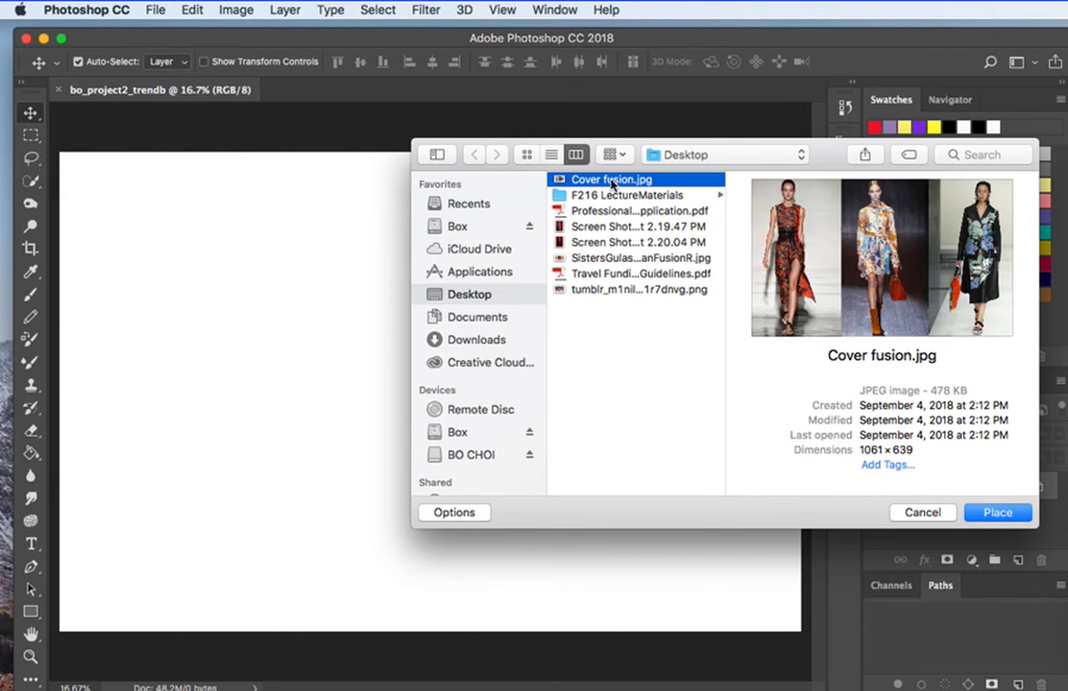
pyautogui.click(626, 229)
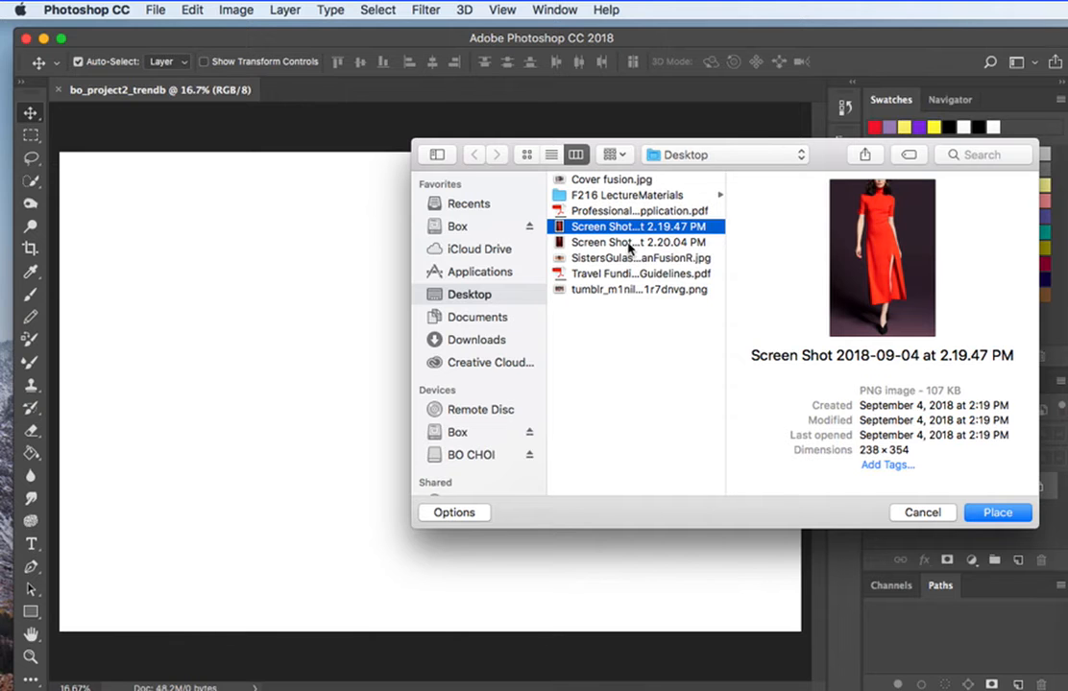
pyautogui.click(626, 244)
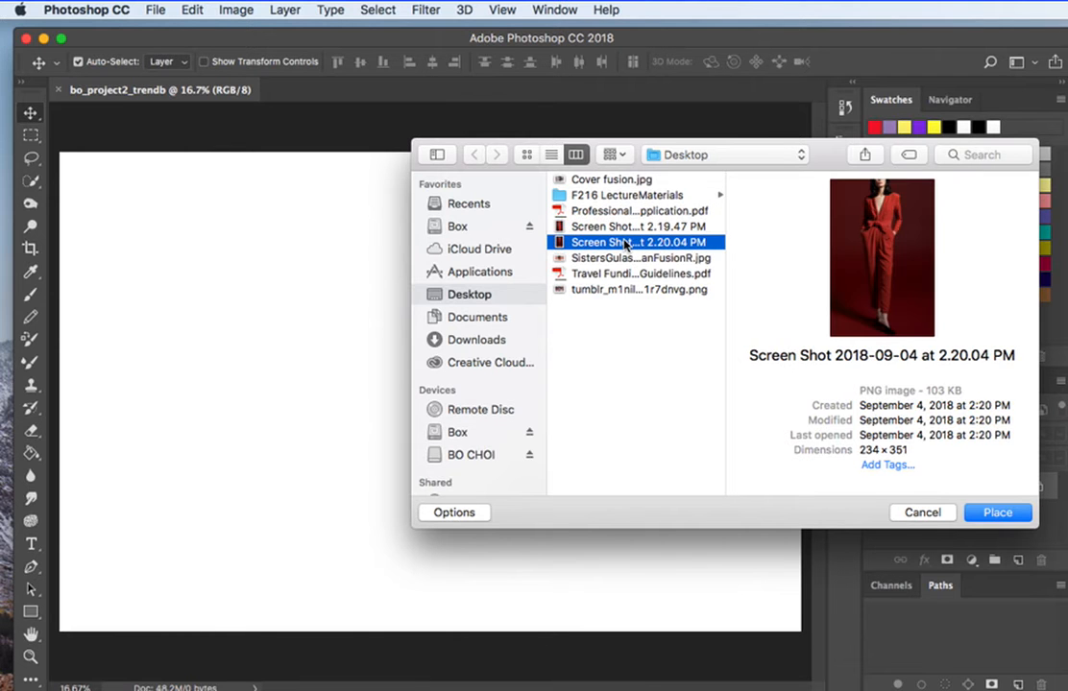
# Embed the red dress image, Screen Shot 2018-09-04 at 2.19.47 PM, and move it to the left side of the page.
pyautogui.click(597, 229)
pyautogui.press('Down')
pyautogui.click(611, 227)
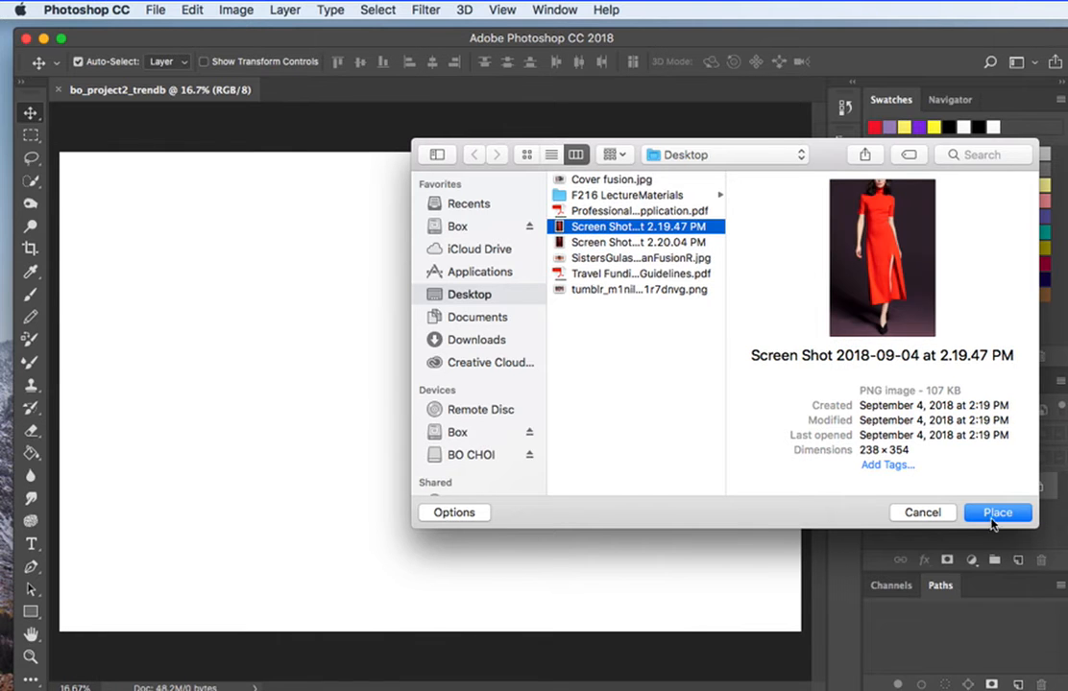
pyautogui.click(994, 512)
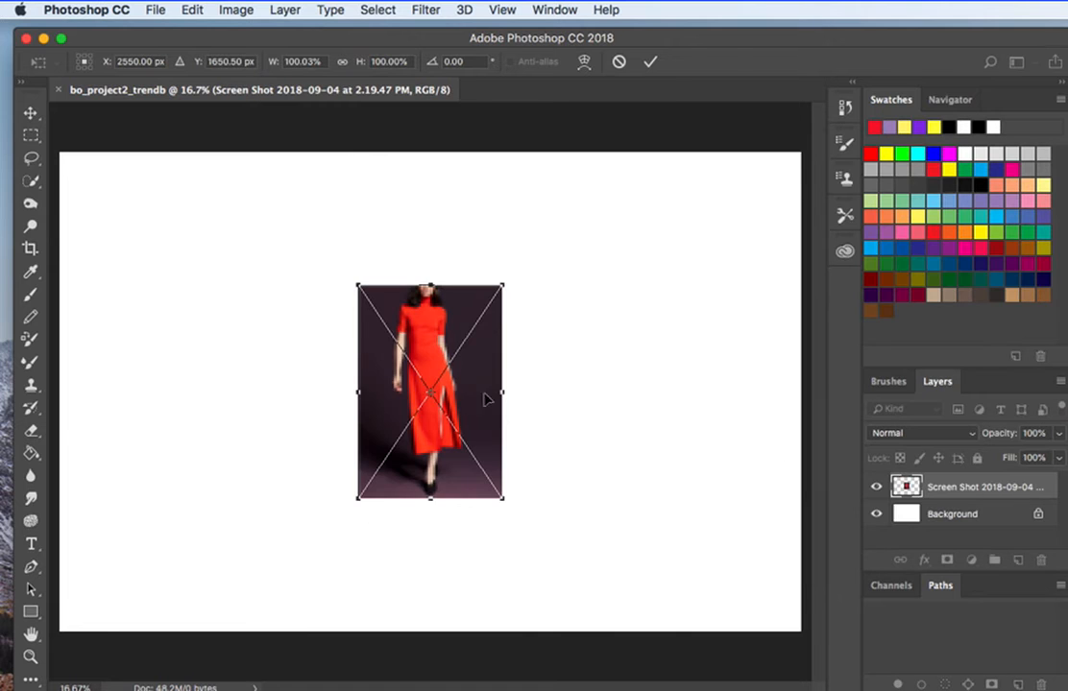
pyautogui.press('Return')
pyautogui.moveTo(463, 415); pyautogui.dragTo(206, 372)
# Embed the red jumpsuit image, Screen Shot 2018-09-04 at 2.20.04 PM, and position it just right of the red dress.
pyautogui.click(155, 12)
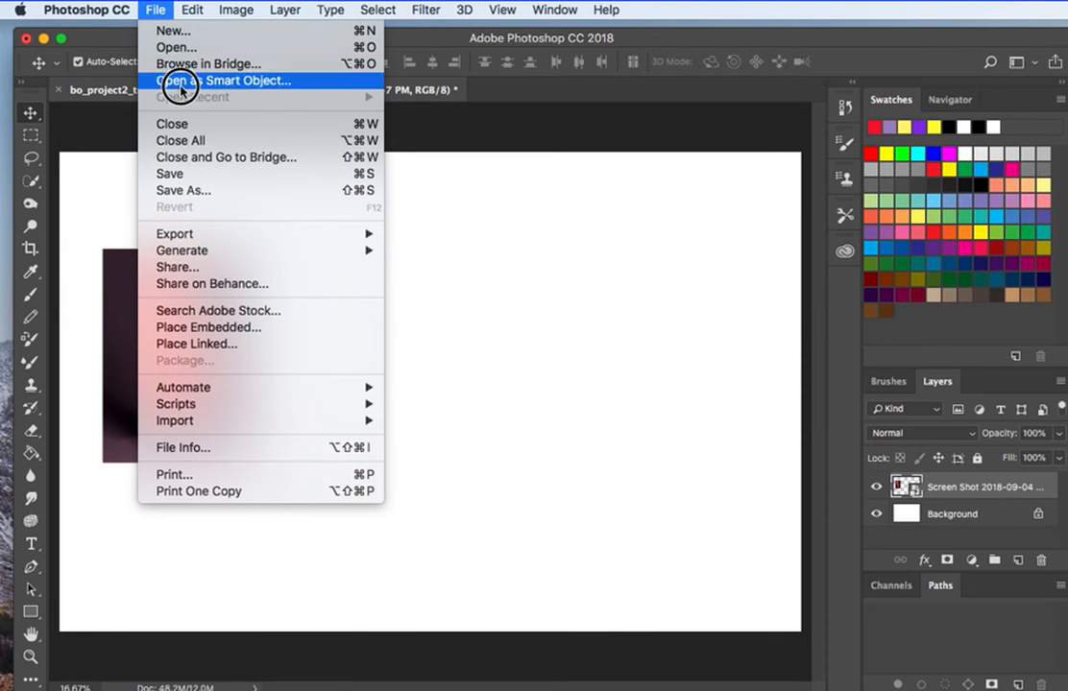
pyautogui.click(185, 329)
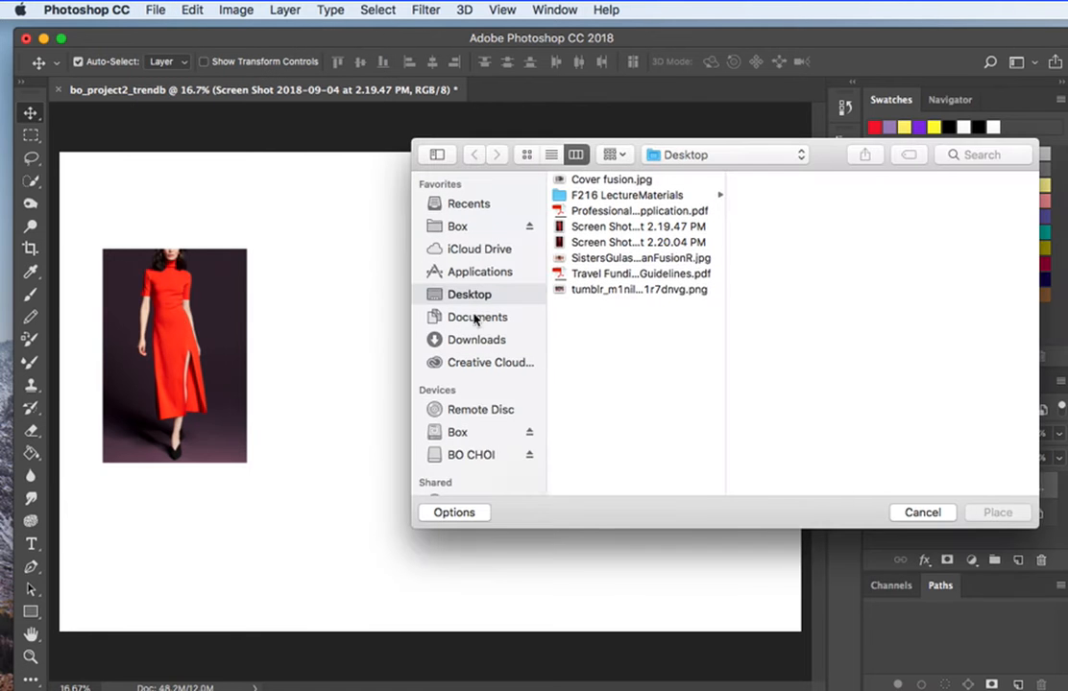
pyautogui.click(615, 243)
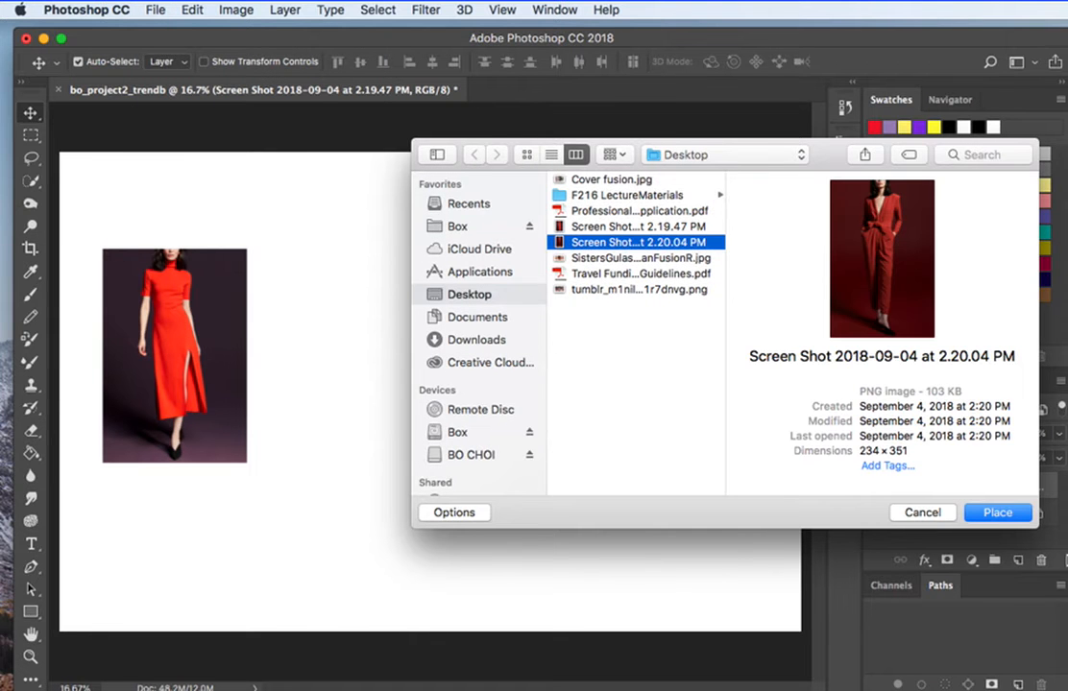
pyautogui.press('Return')
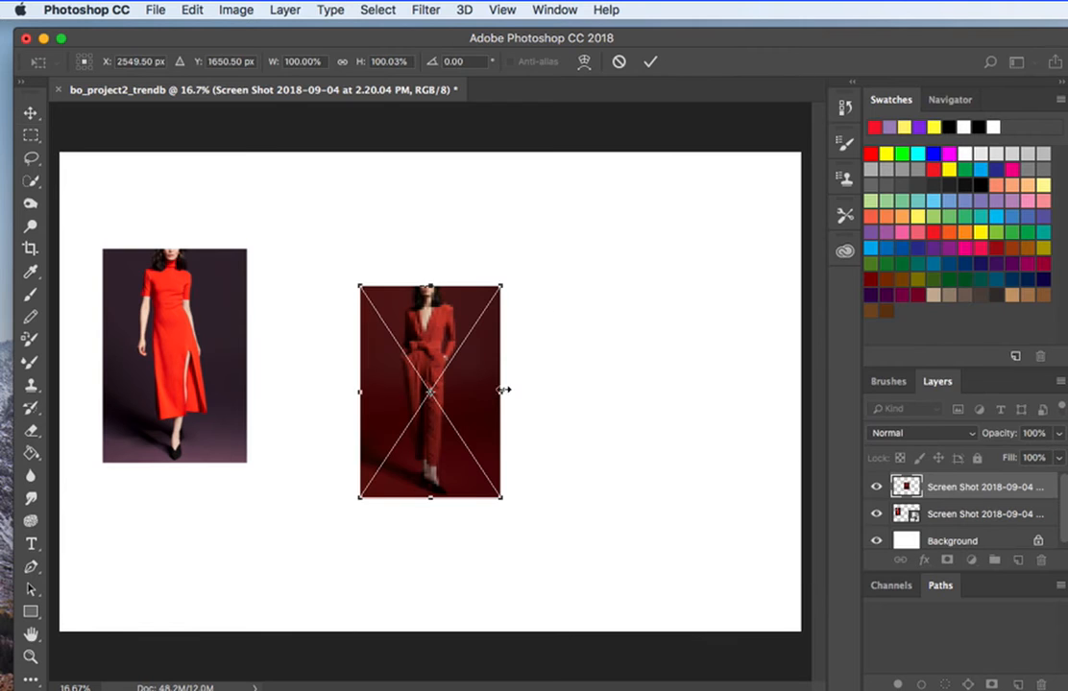
pyautogui.press('Return')
pyautogui.moveTo(464, 410); pyautogui.dragTo(371, 370)
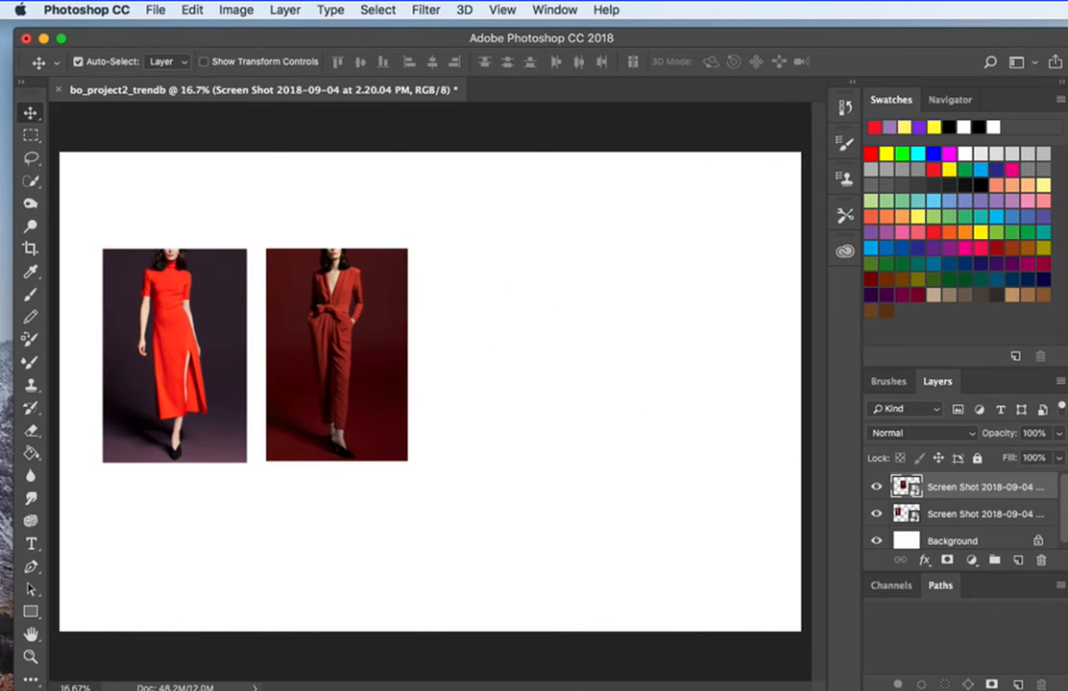
# Place the floral print SistersGulassaAsianFusionR and move it to the upper right of the page.
pyautogui.moveTo(1066, 425); pyautogui.dragTo(638, 424)
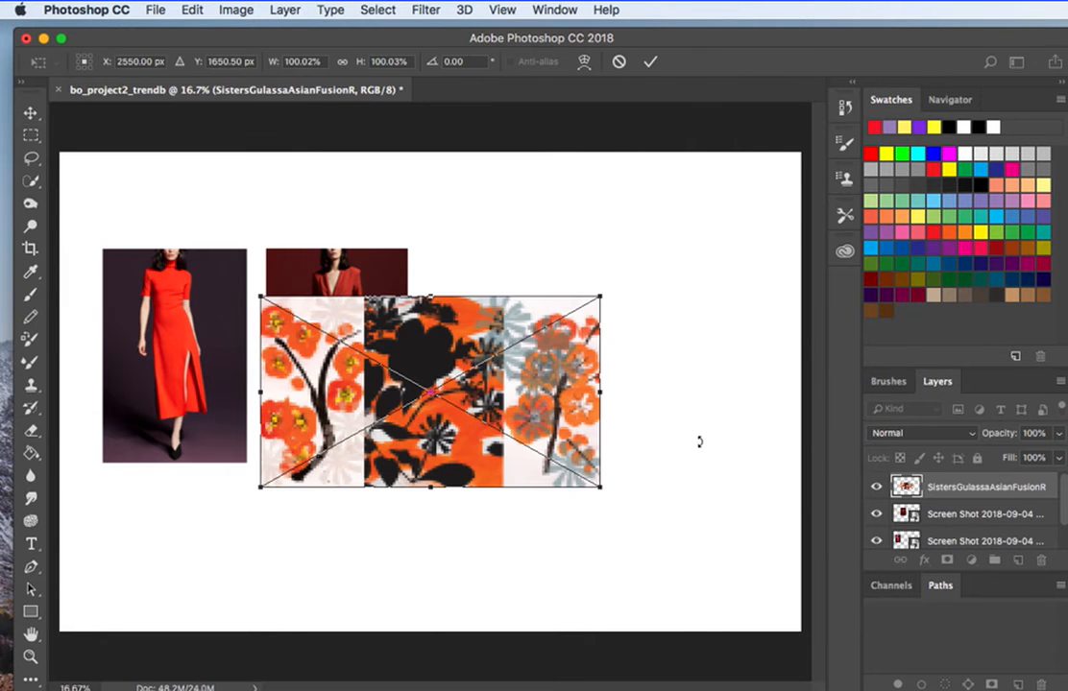
pyautogui.press('Return')
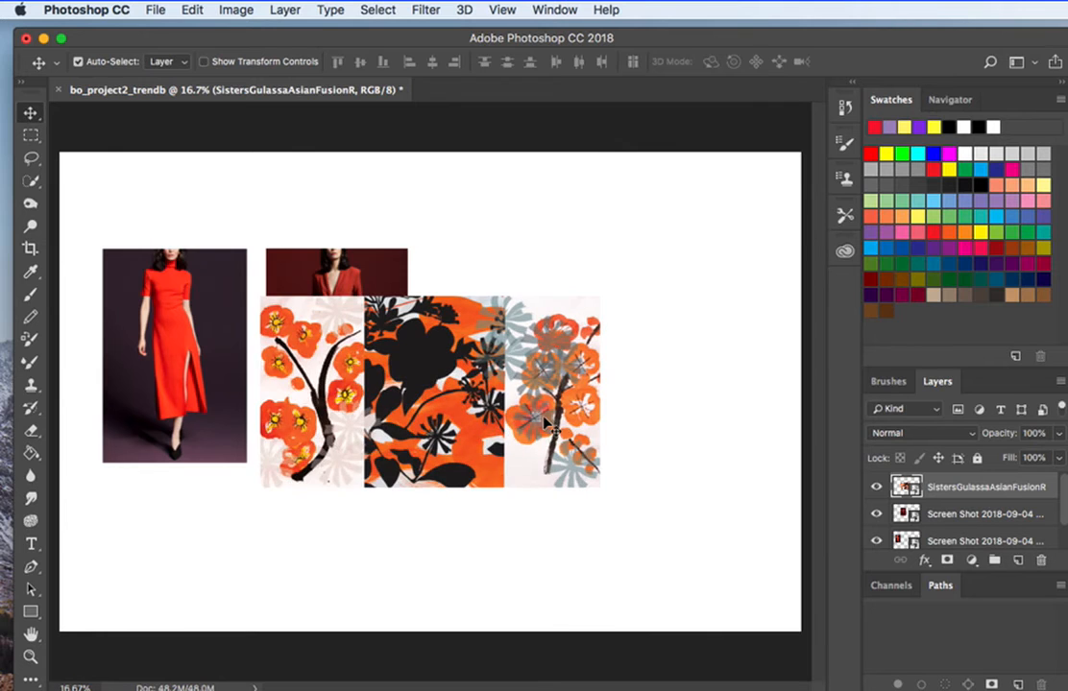
pyautogui.moveTo(542, 423); pyautogui.dragTo(704, 290)
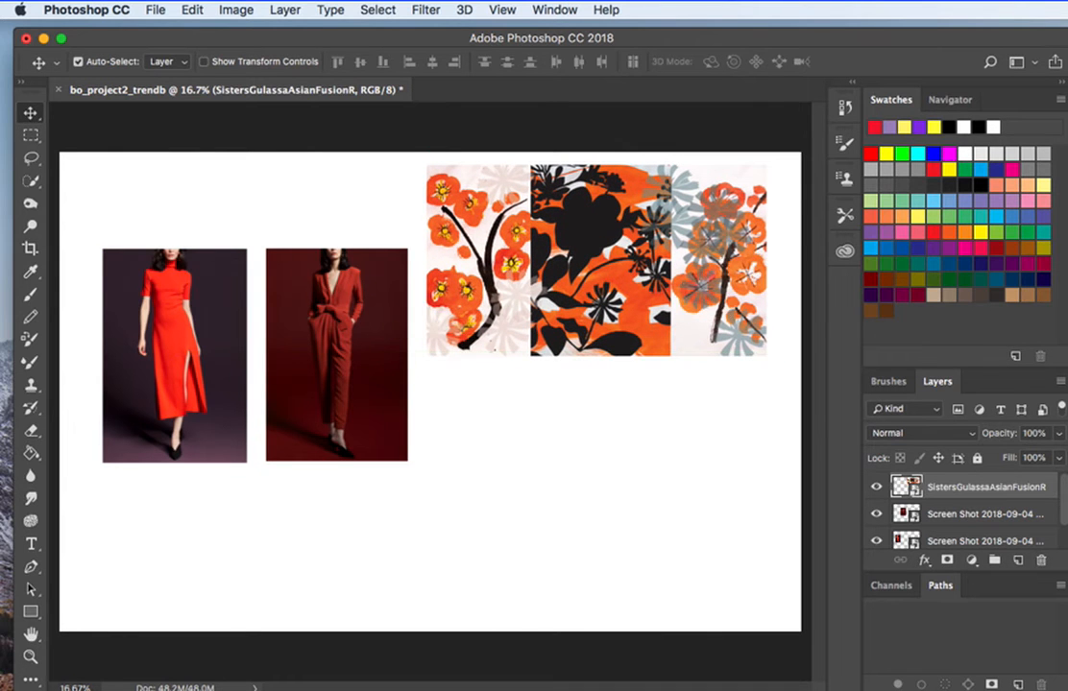
# Place the runway image tumblr_m1nil6BpEC1r7dnvg and move it directly below the floral print.
pyautogui.moveTo(1067, 419); pyautogui.dragTo(598, 431)
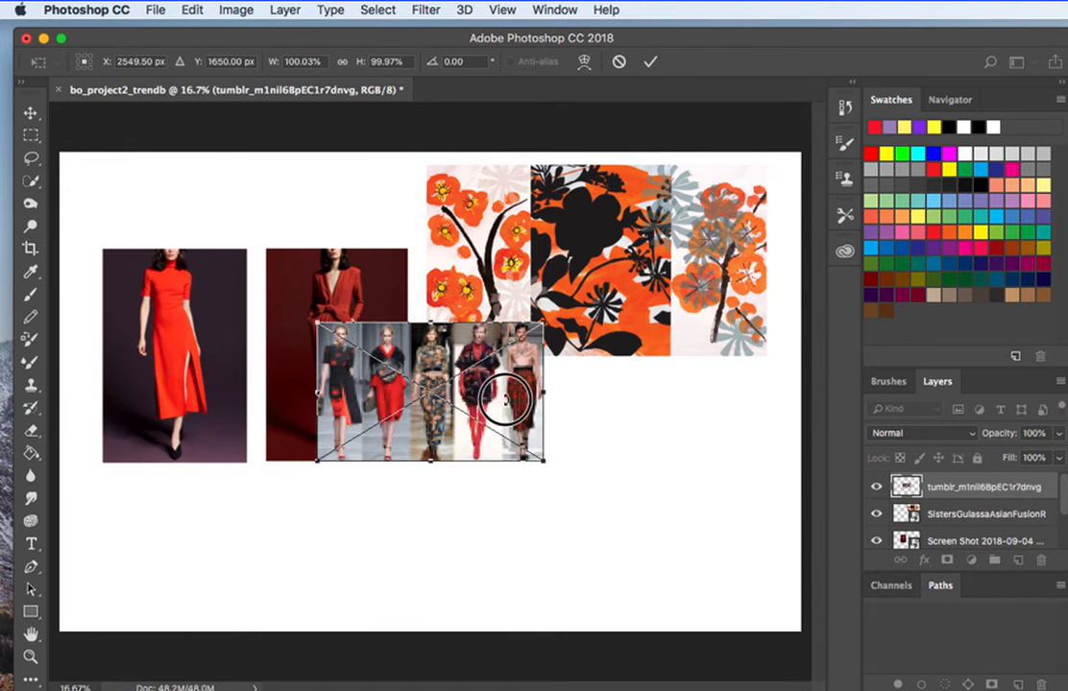
pyautogui.press('Return')
pyautogui.moveTo(487, 412); pyautogui.dragTo(598, 458)
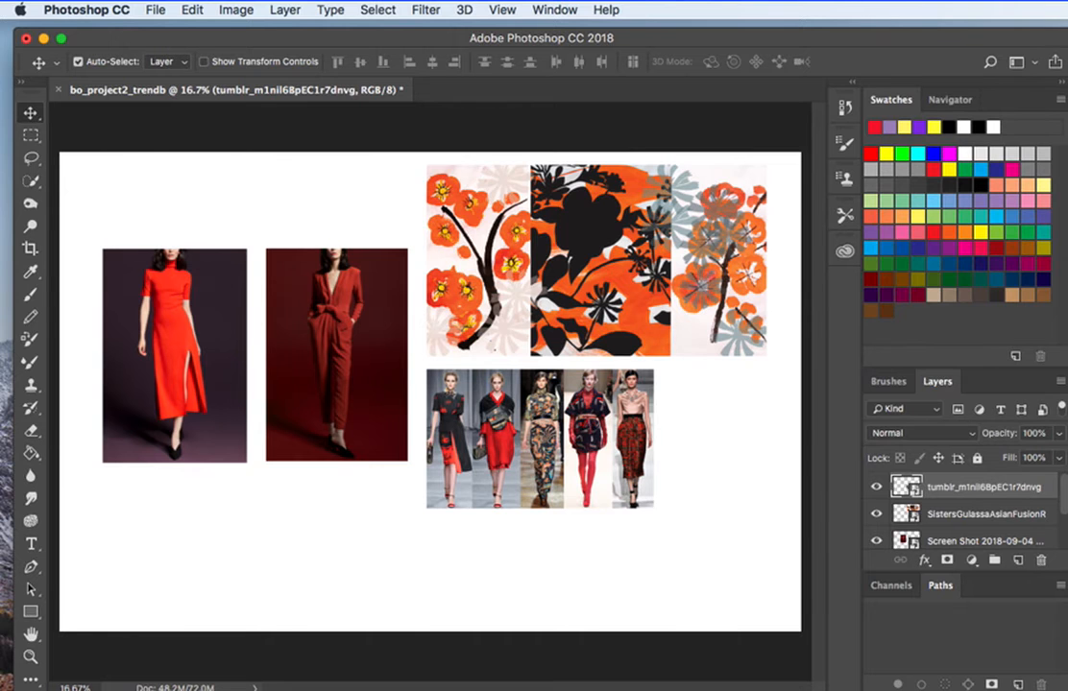
# Switch to Chrome's Pantone Fall/Winter 2018 page and capture the Red Pear and Valiant Poppy swatches with their captions as a screenshot.
pyautogui.click(912, 688)
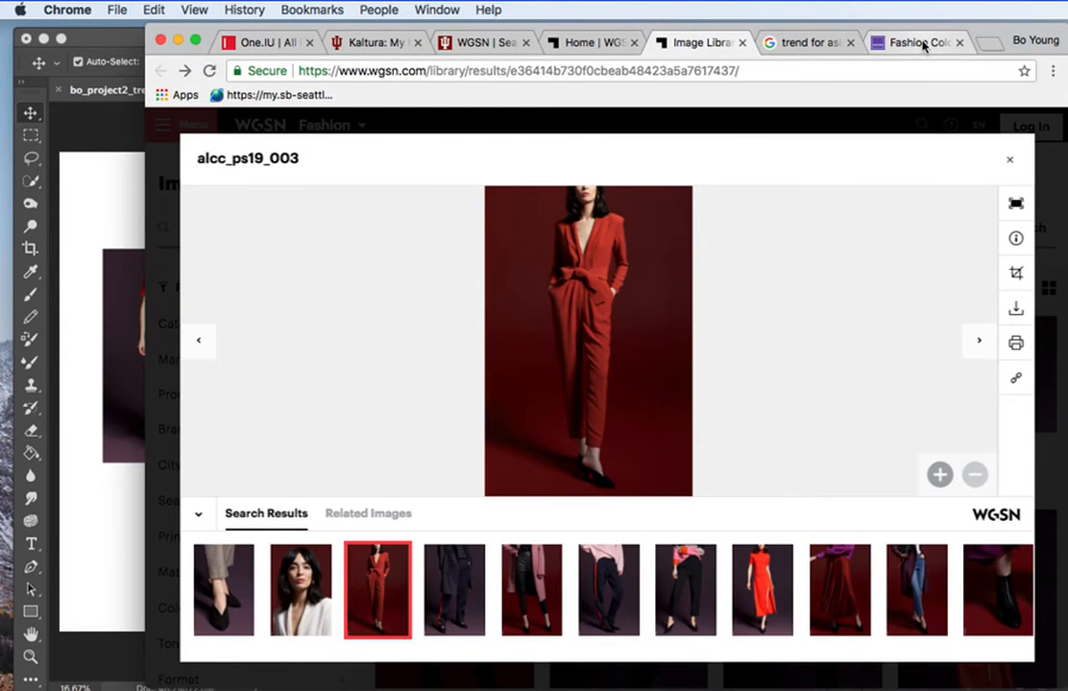
pyautogui.click(919, 42)
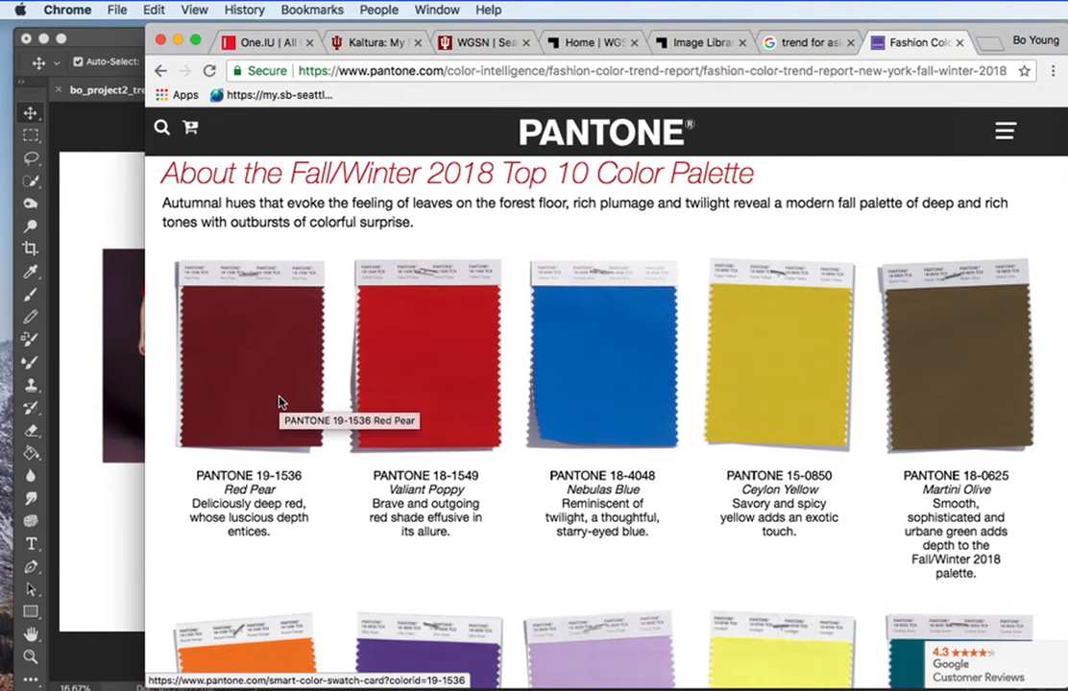
pyautogui.press('super+shift+4')
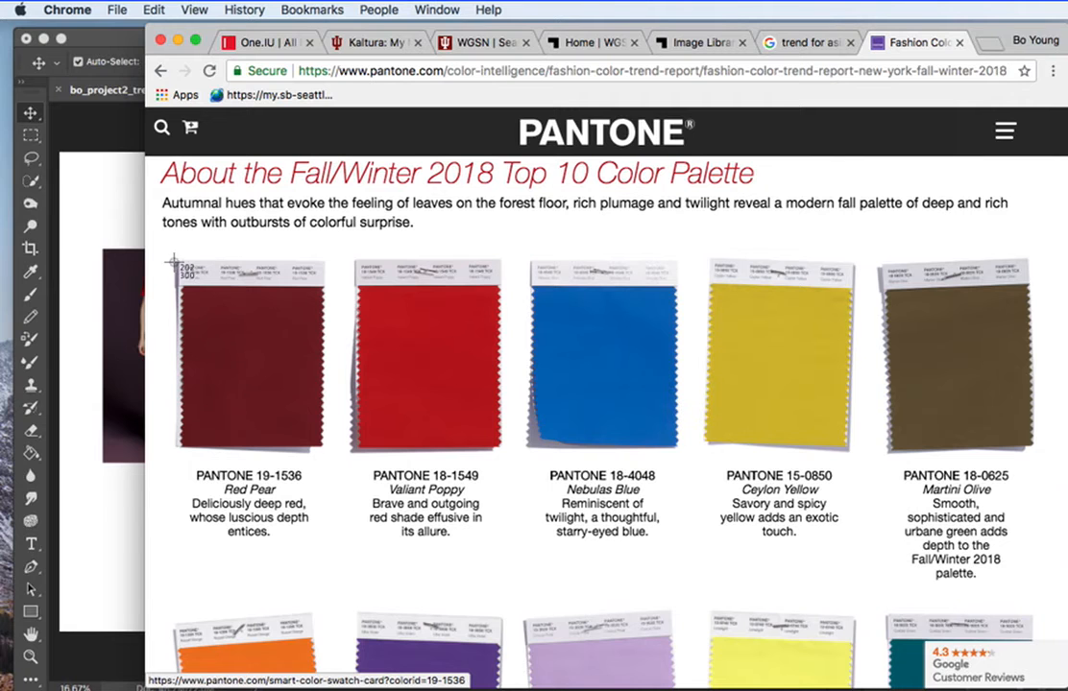
pyautogui.moveTo(162, 245); pyautogui.dragTo(512, 566)
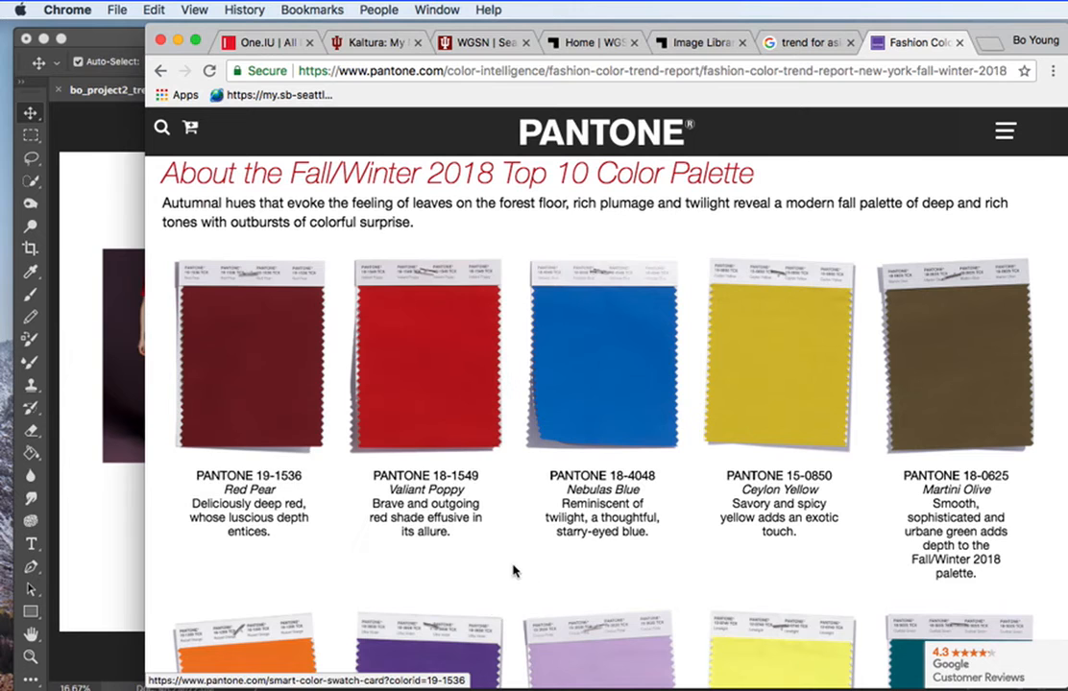
# Return to Photoshop and place the captured Pantone swatch screenshot in the trend board document.
pyautogui.click(178, 39)
pyautogui.moveTo(322, 687); pyautogui.dragTo(227, 529)
pyautogui.press('Return')
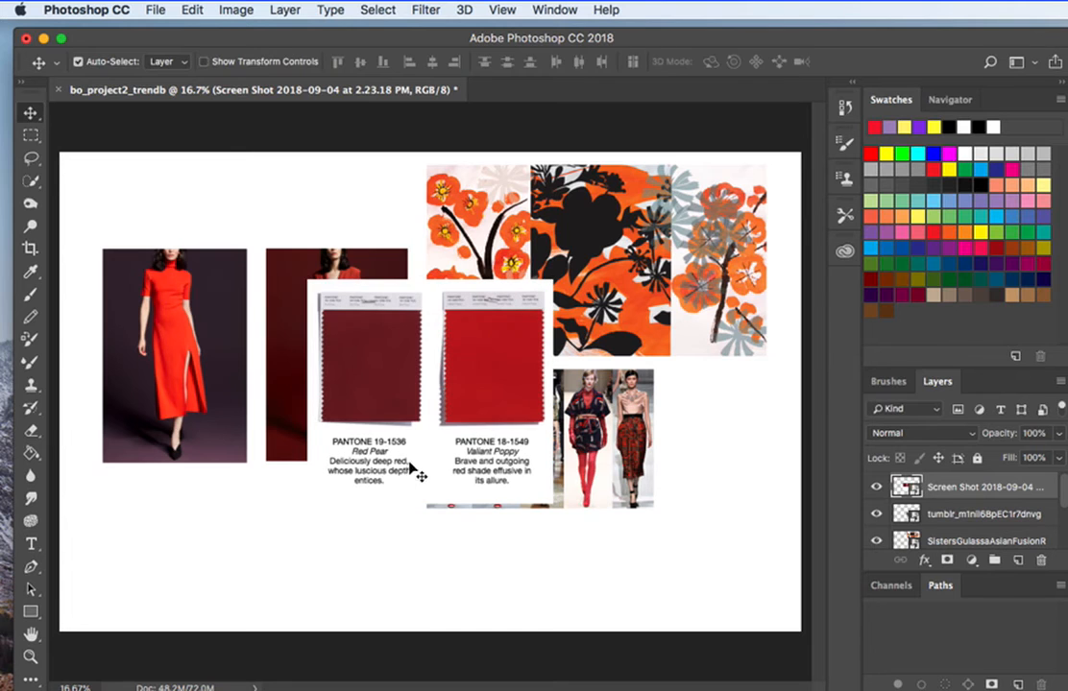
# Arrange the board with the two outfit photos at the upper left, the Pantone swatches beneath them and the runway image under the floral print.
pyautogui.moveTo(436, 460); pyautogui.dragTo(338, 402)
pyautogui.moveTo(558, 432); pyautogui.dragTo(562, 441)
pyautogui.moveTo(518, 222); pyautogui.dragTo(553, 240)
pyautogui.moveTo(341, 404); pyautogui.dragTo(299, 432)
pyautogui.moveTo(324, 337); pyautogui.dragTo(315, 310)
pyautogui.moveTo(209, 300); pyautogui.dragTo(200, 252)
pyautogui.moveTo(327, 297); pyautogui.dragTo(319, 256)
pyautogui.moveTo(204, 279); pyautogui.dragTo(192, 245)
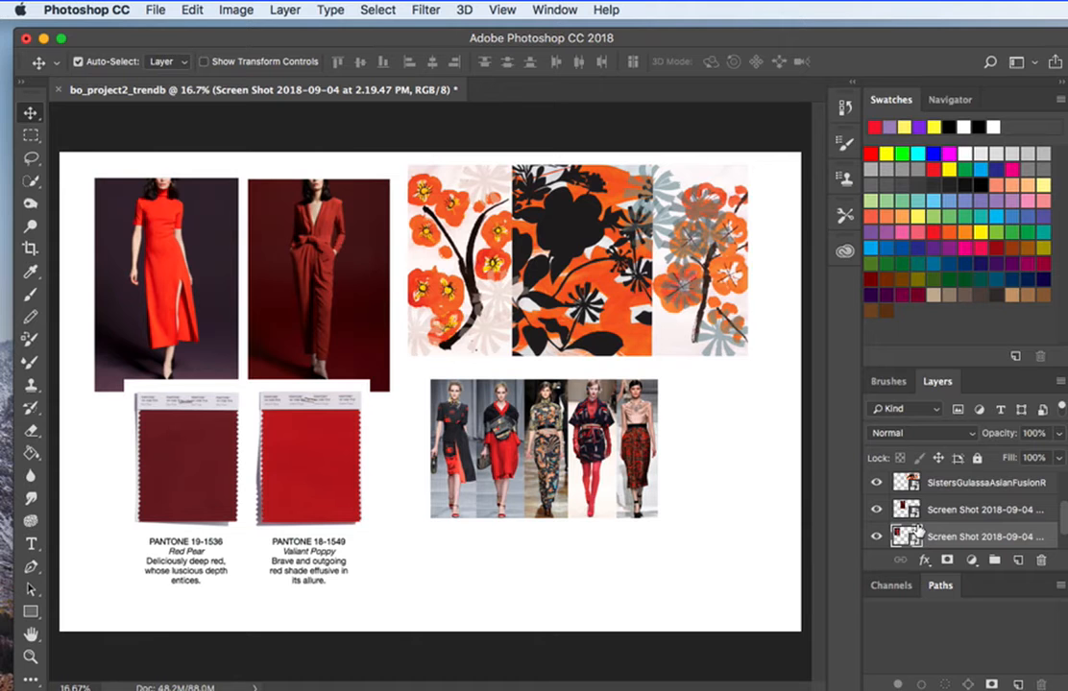
# Adjust the Pantone swatches' position and shift the runway image left to sit close beneath the floral print.
pyautogui.moveTo(277, 489)
pyautogui.mouseDown()
pyautogui.moveTo(303, 454)
pyautogui.moveTo(282, 429)
pyautogui.moveTo(274, 477)
pyautogui.moveTo(317, 465)
pyautogui.moveTo(274, 502)
pyautogui.mouseUp()
pyautogui.click(497, 477)
pyautogui.moveTo(497, 475)
pyautogui.mouseDown()
pyautogui.moveTo(470, 449)
pyautogui.moveTo(485, 467)
pyautogui.mouseUp()
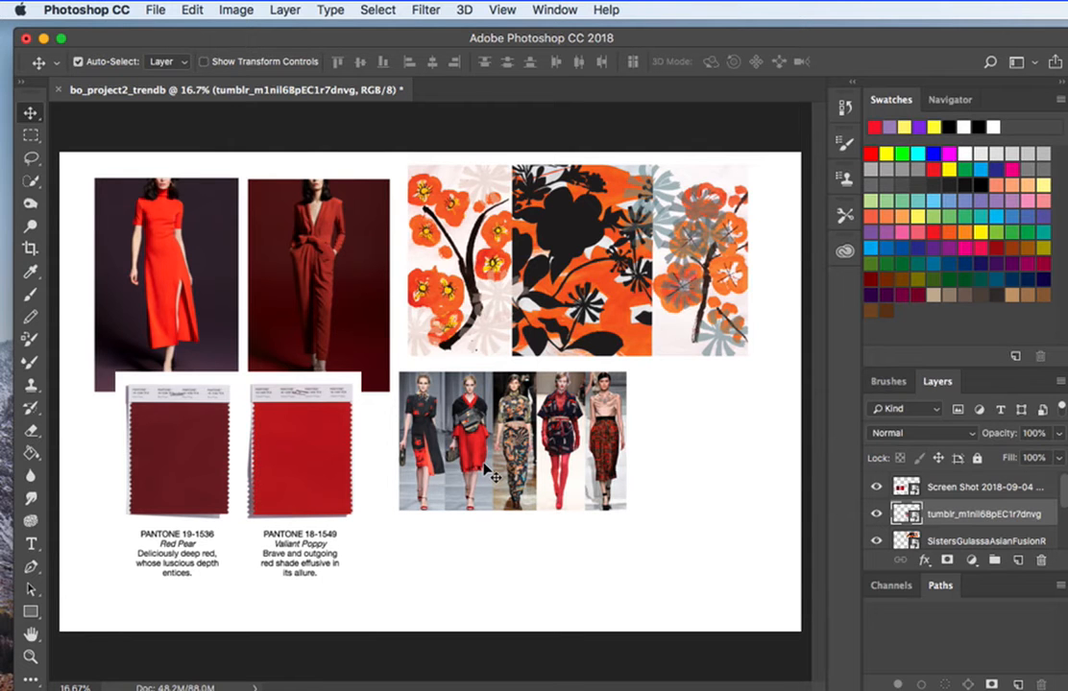
# Enlarge the runway image proportionally to about 166% with Free Transform, extending it toward the page's lower right corner.
pyautogui.press('super')
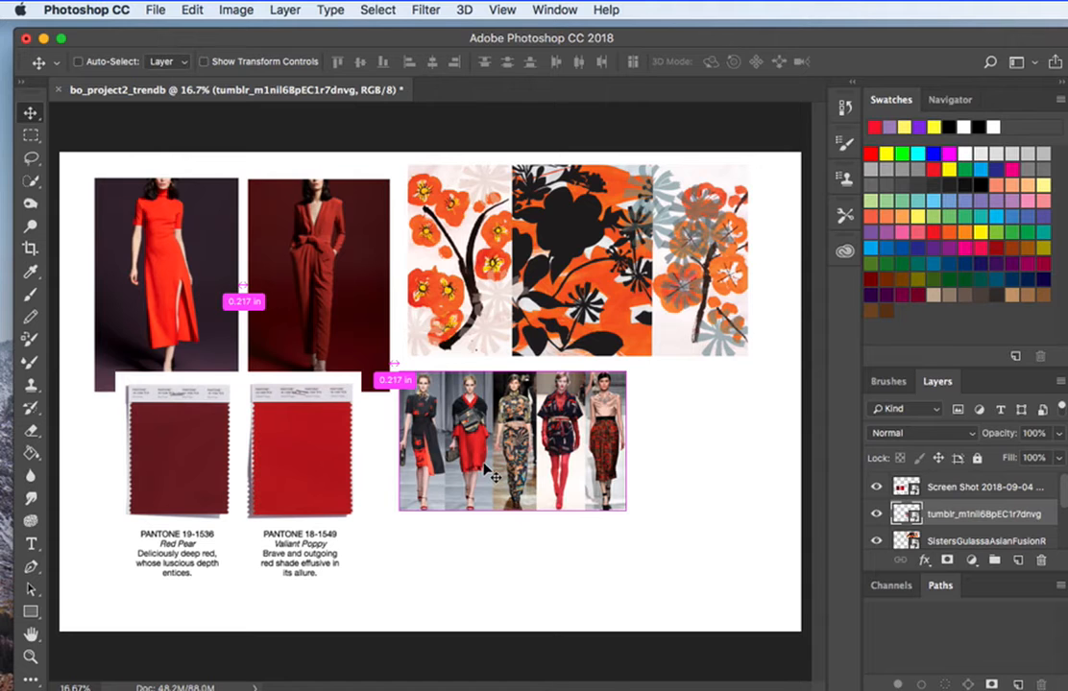
pyautogui.press('super+t')
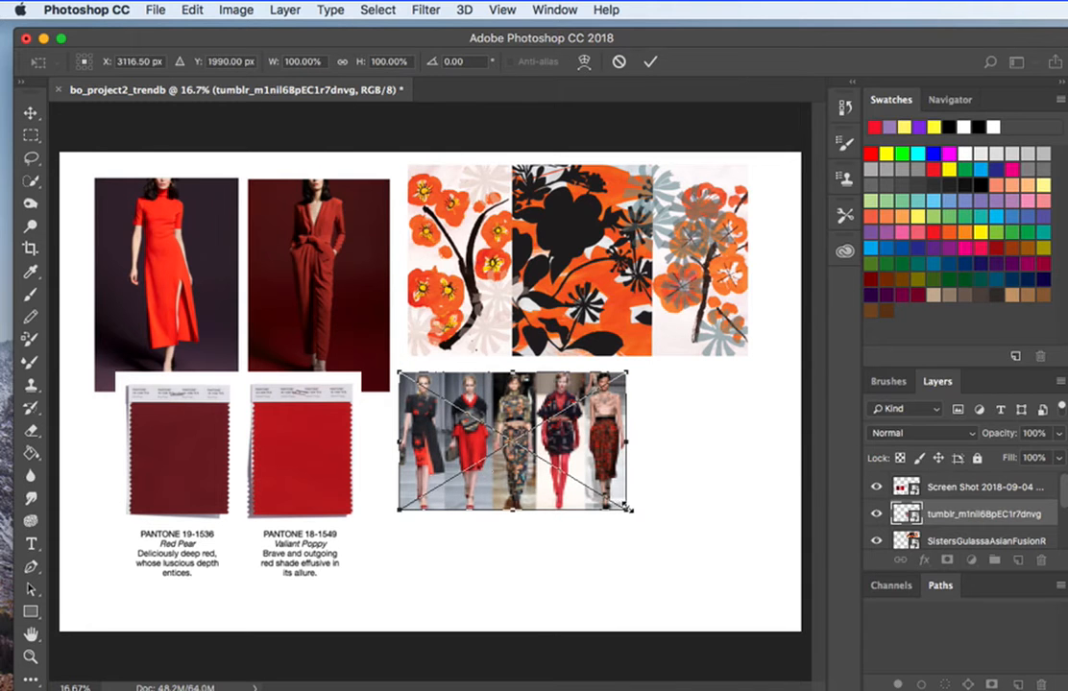
pyautogui.moveTo(628, 510); pyautogui.dragTo(778, 602)
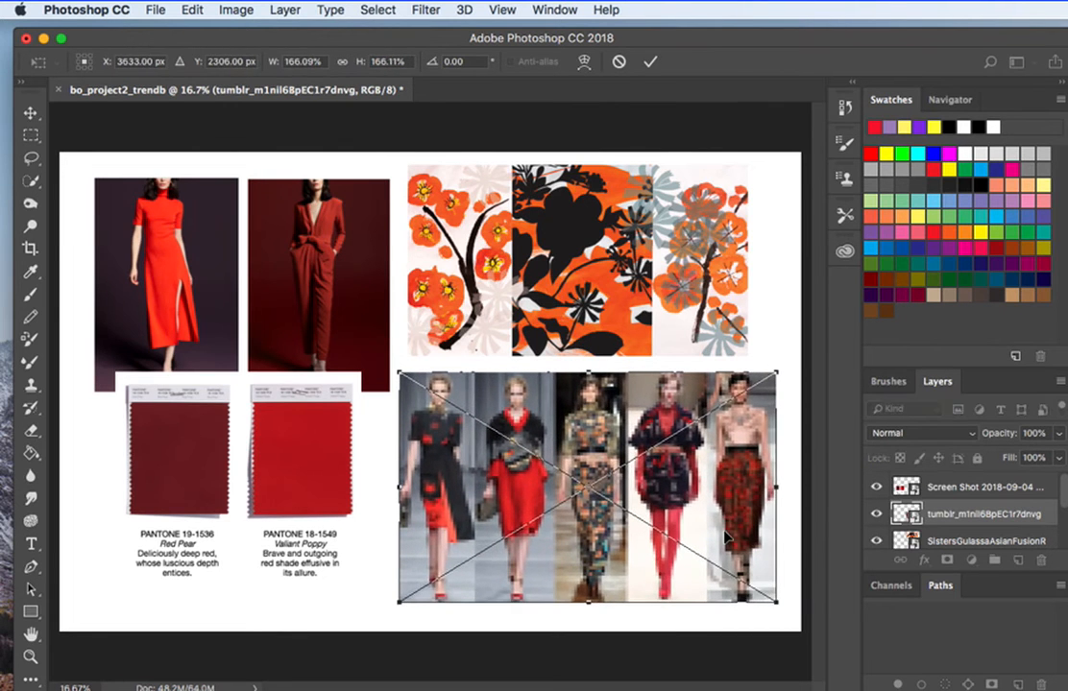
pyautogui.press('Return')
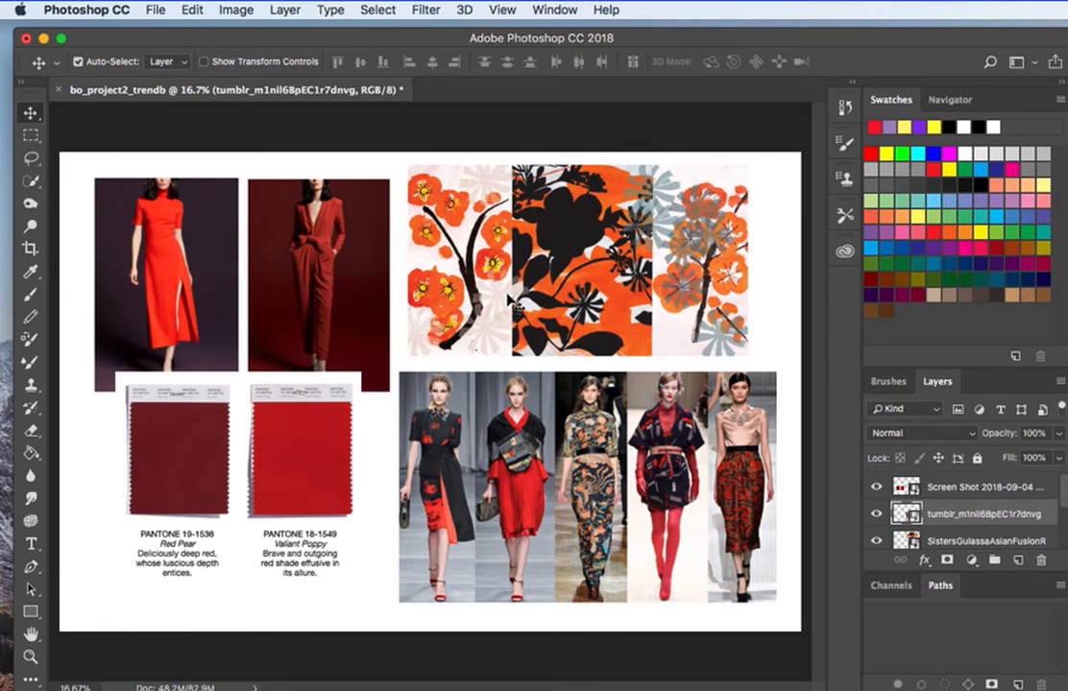
# Move the Pantone swatches down so they sit clear of the two outfit photos.
pyautogui.click(441, 259)
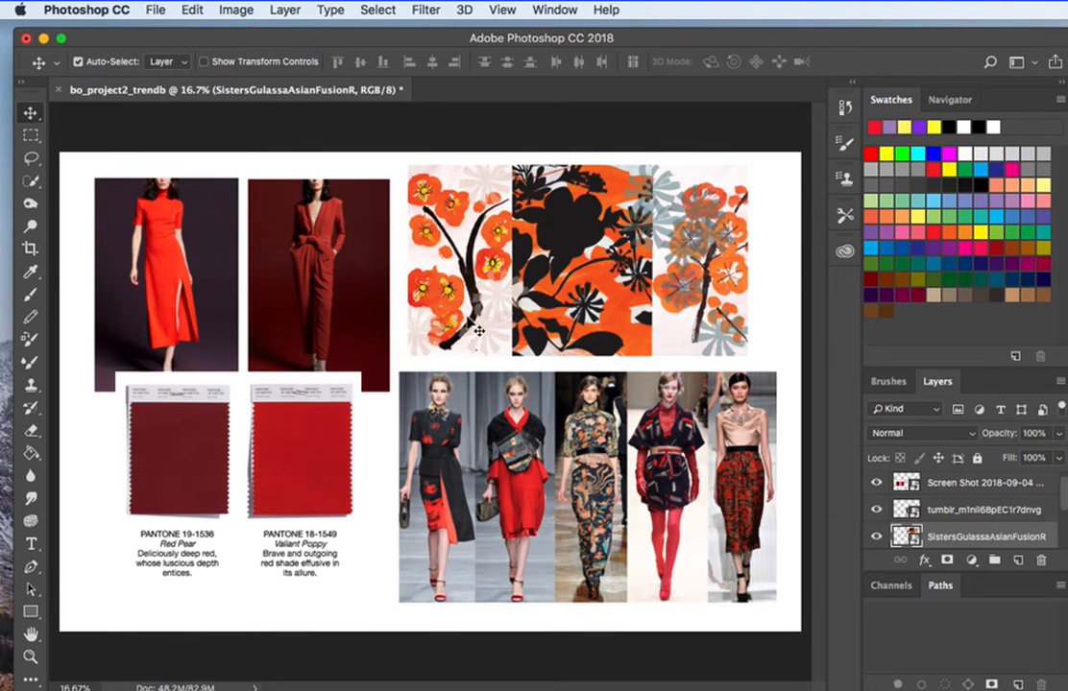
pyautogui.moveTo(260, 440)
pyautogui.mouseDown()
pyautogui.moveTo(252, 475)
pyautogui.moveTo(261, 460)
pyautogui.mouseUp()
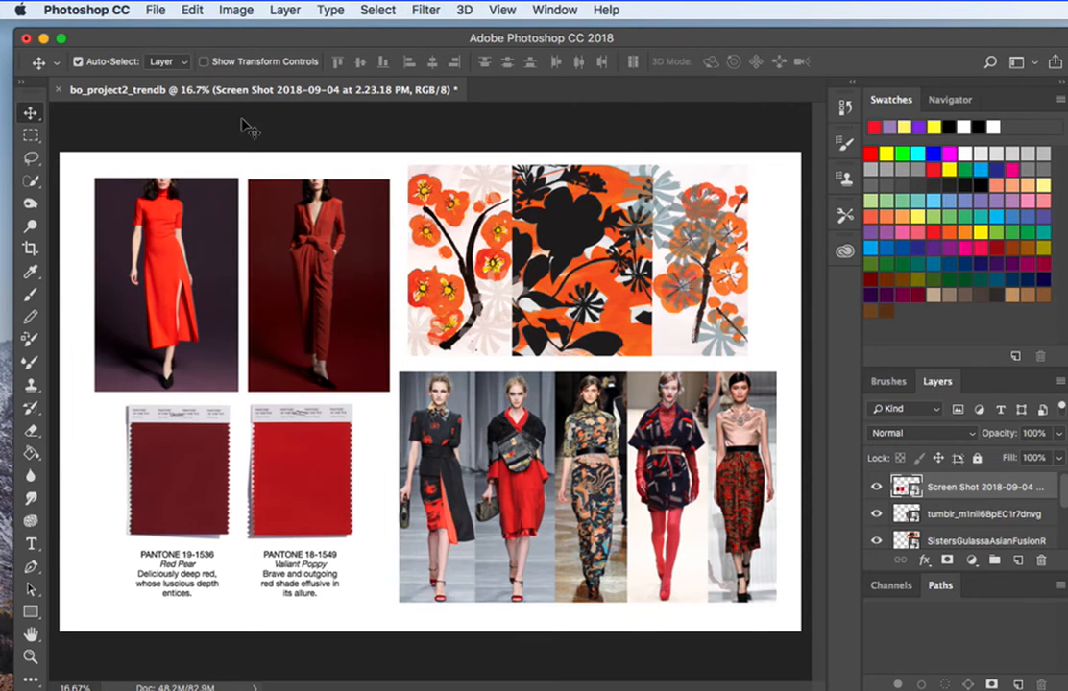
# Rasterize all layers of the trend board so the placed smart objects become editable pixels.
pyautogui.click(287, 12)
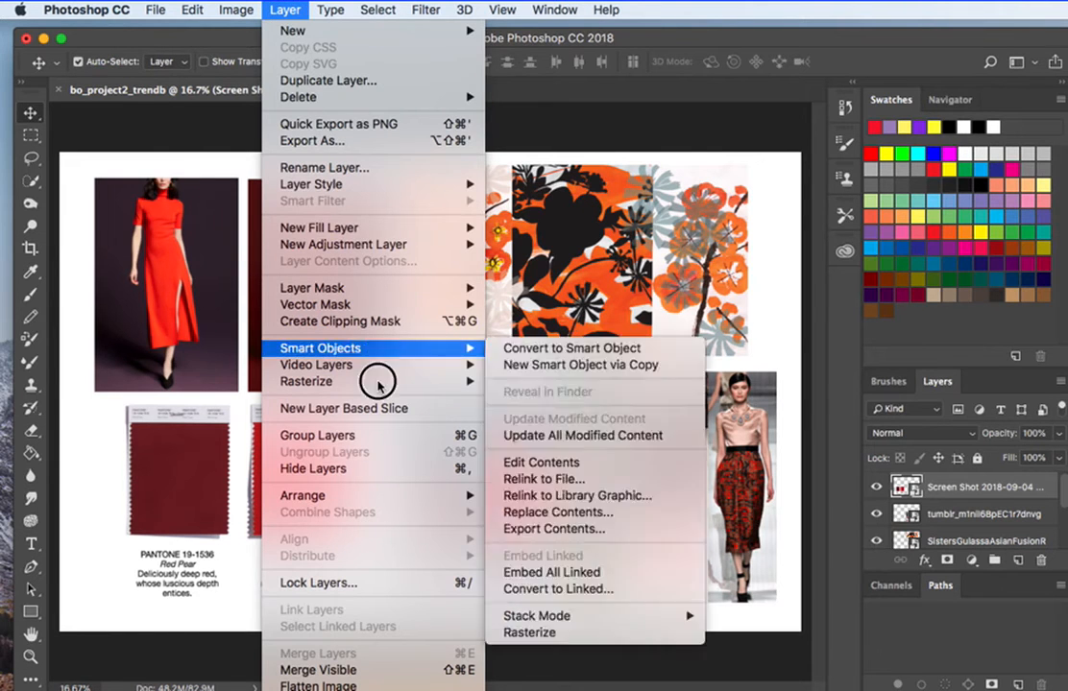
pyautogui.moveTo(397, 384)
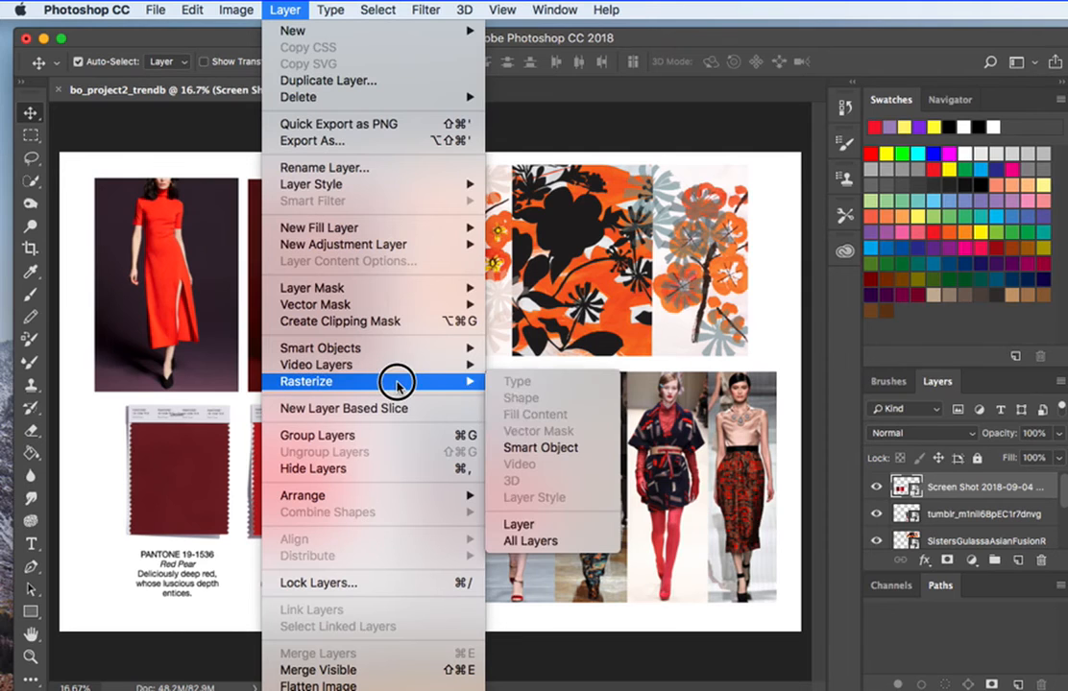
pyautogui.click(531, 544)
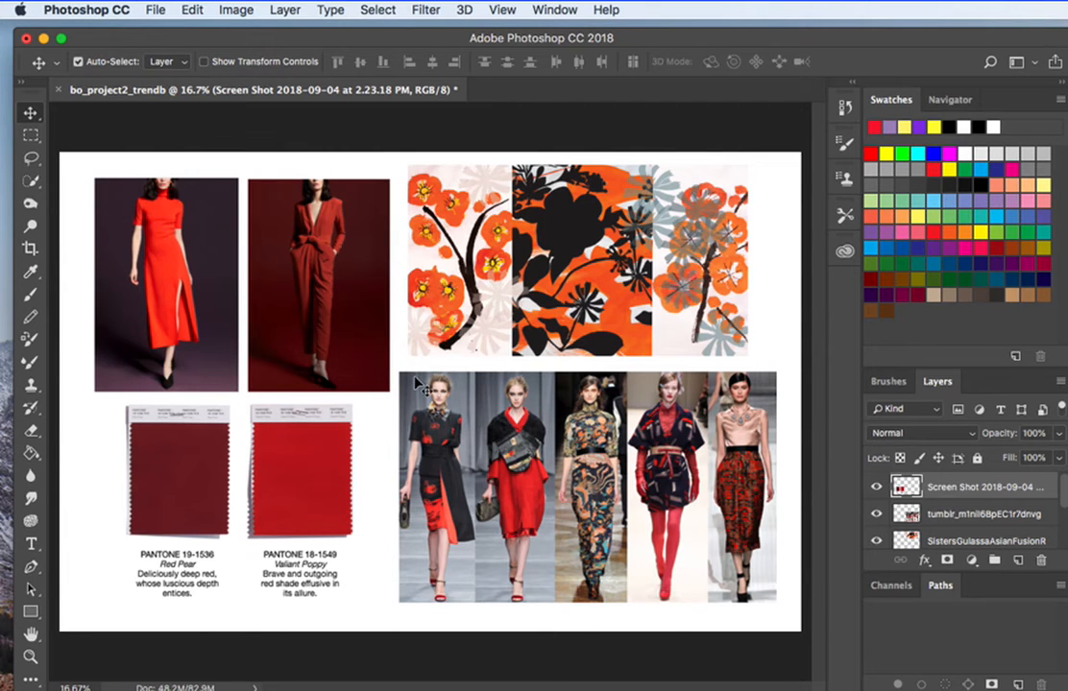
# Hide the Pantone swatches, floral print and both outfit photo layers, leaving only the runway image and Background visible.
pyautogui.moveTo(629, 428); pyautogui.dragTo(603, 417)
pyautogui.click(876, 488)
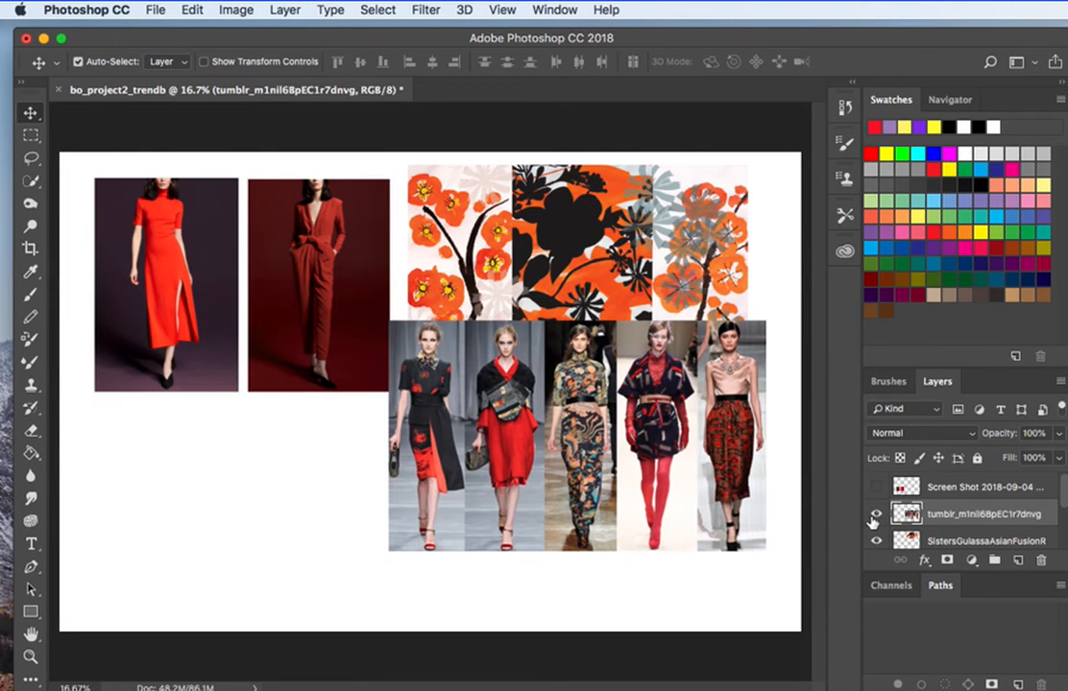
pyautogui.click(876, 541)
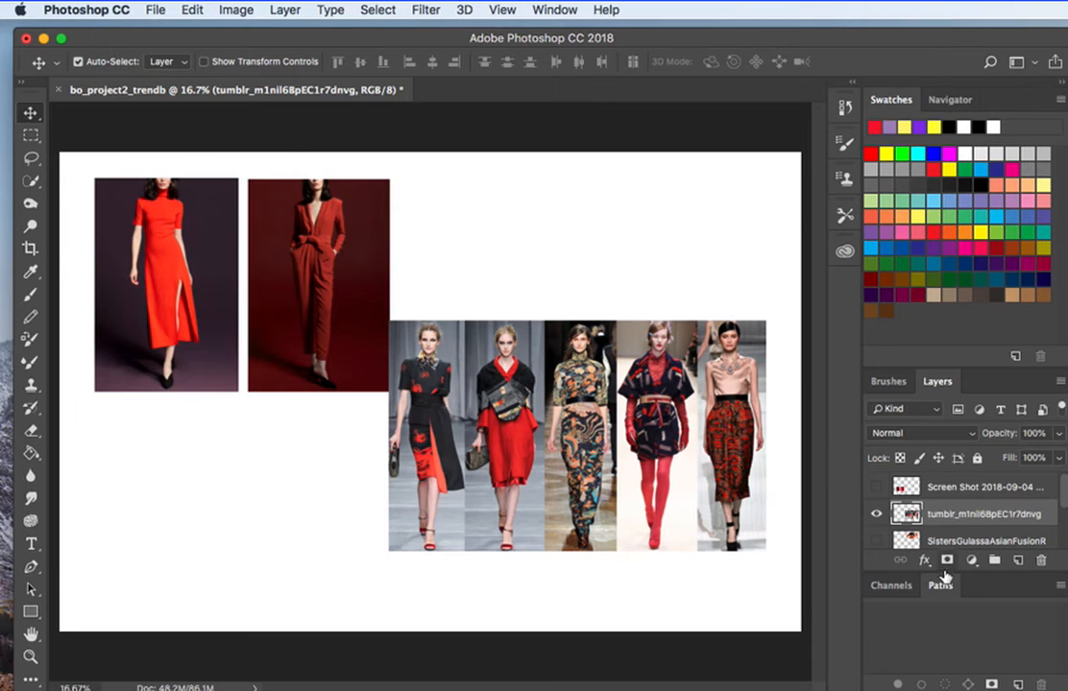
pyautogui.click(942, 629)
pyautogui.moveTo(1063, 497); pyautogui.dragTo(1058, 529)
pyautogui.click(877, 515)
pyautogui.click(876, 542)
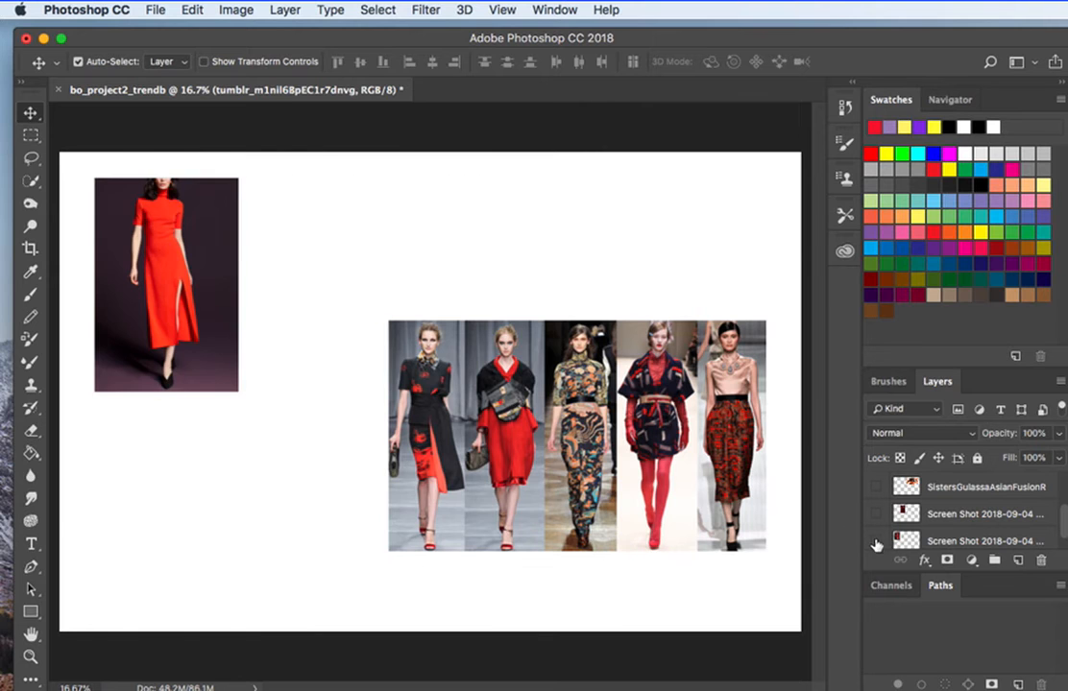
pyautogui.moveTo(1056, 524); pyautogui.dragTo(1056, 538)
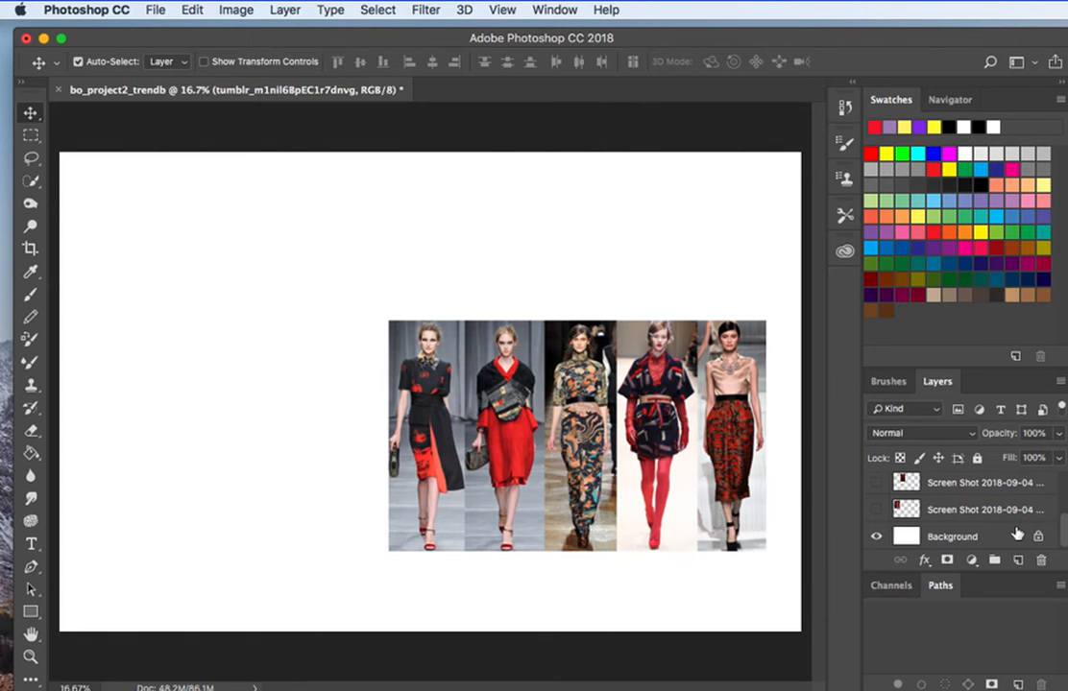
# Move the runway image to the middle of the page and enlarge it proportionally to about 131% with Free Transform.
pyautogui.moveTo(624, 466); pyautogui.dragTo(459, 373)
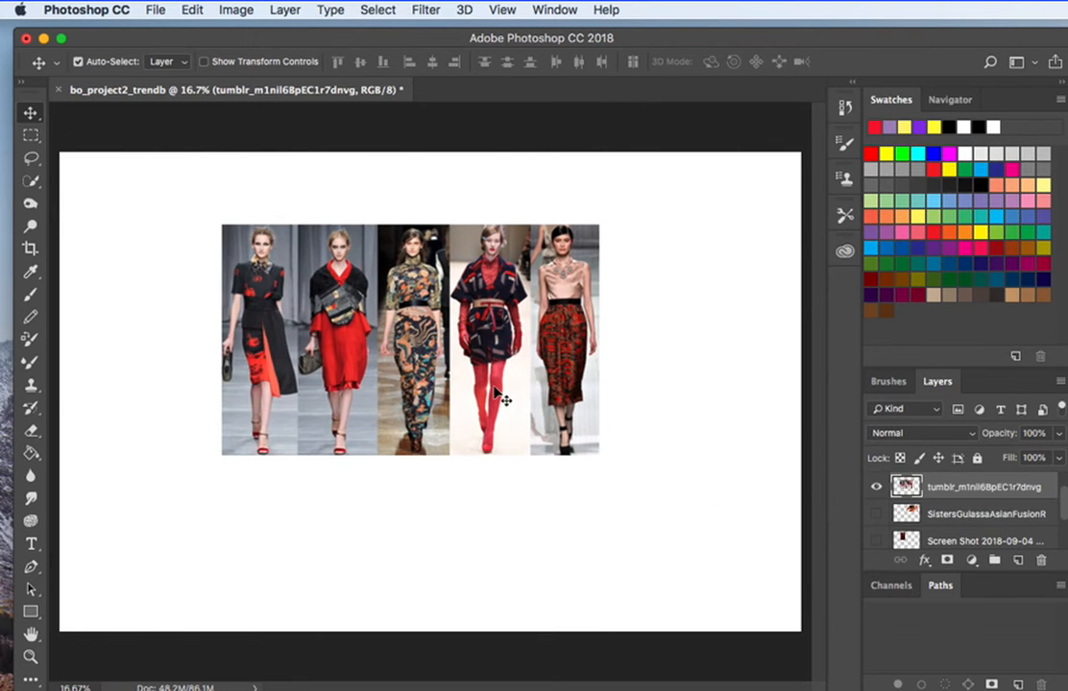
pyautogui.press('super+t')
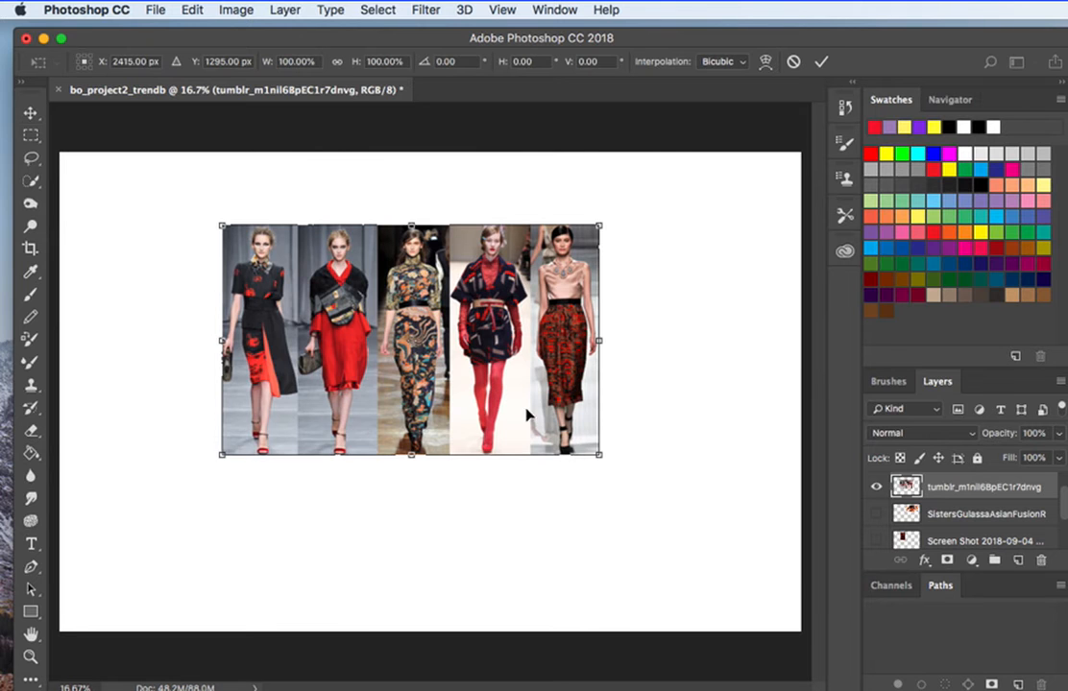
pyautogui.moveTo(596, 453); pyautogui.dragTo(716, 527)
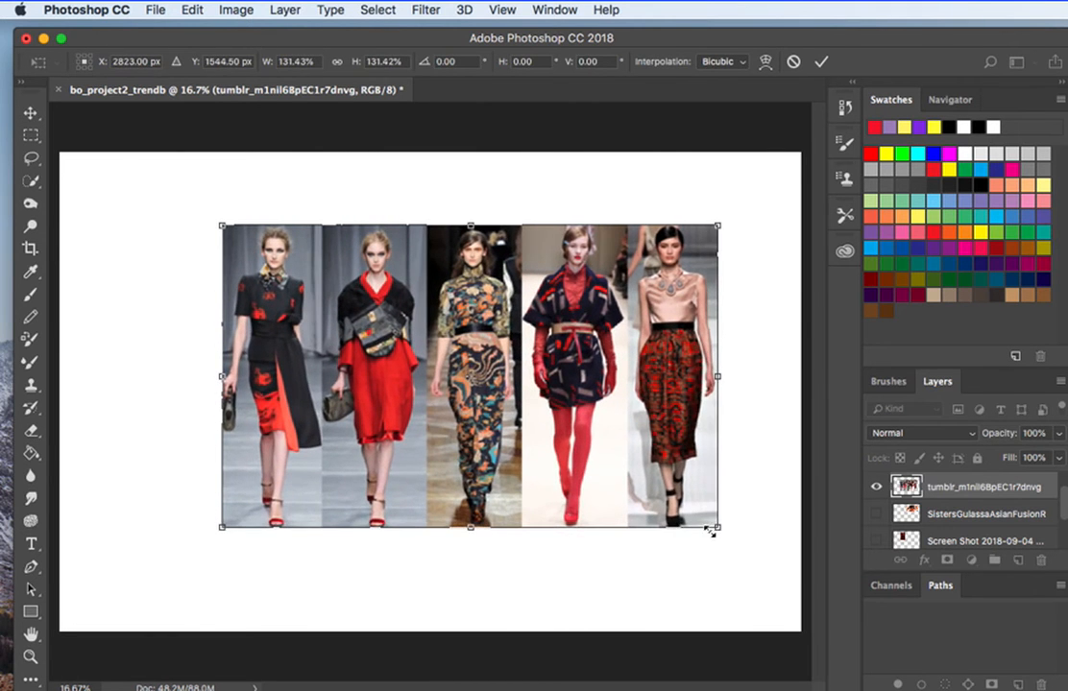
pyautogui.press('Return')
pyautogui.moveTo(480, 389); pyautogui.dragTo(447, 389)
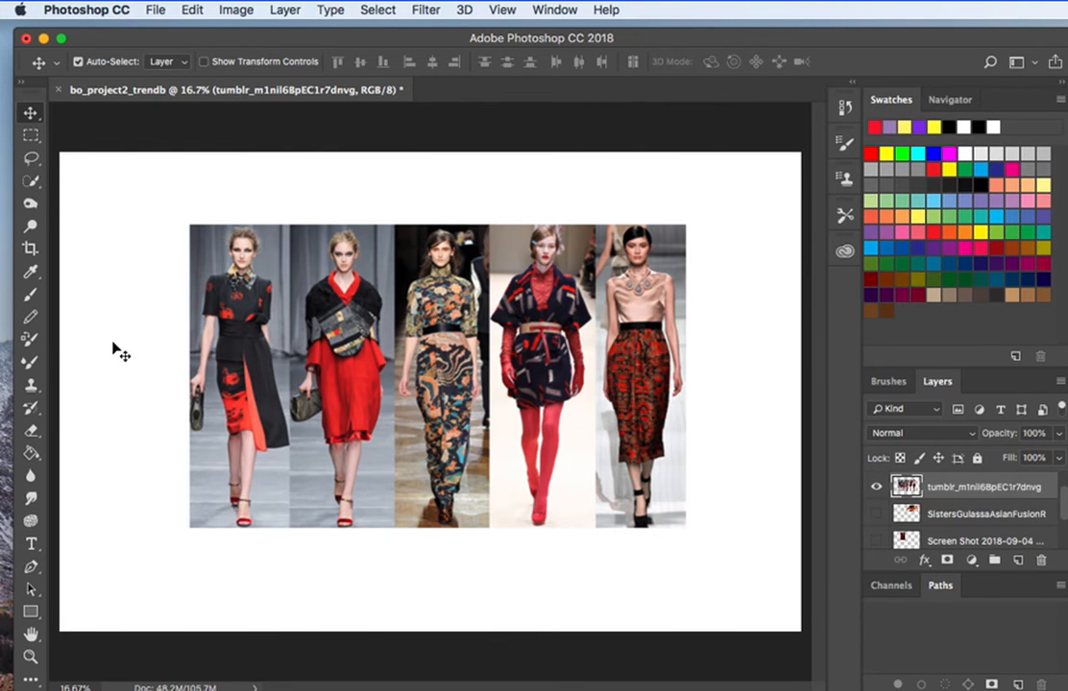
# Select the middle model's panel in the runway image with the Rectangular Marquee, delete it and deselect.
pyautogui.click(35, 139)
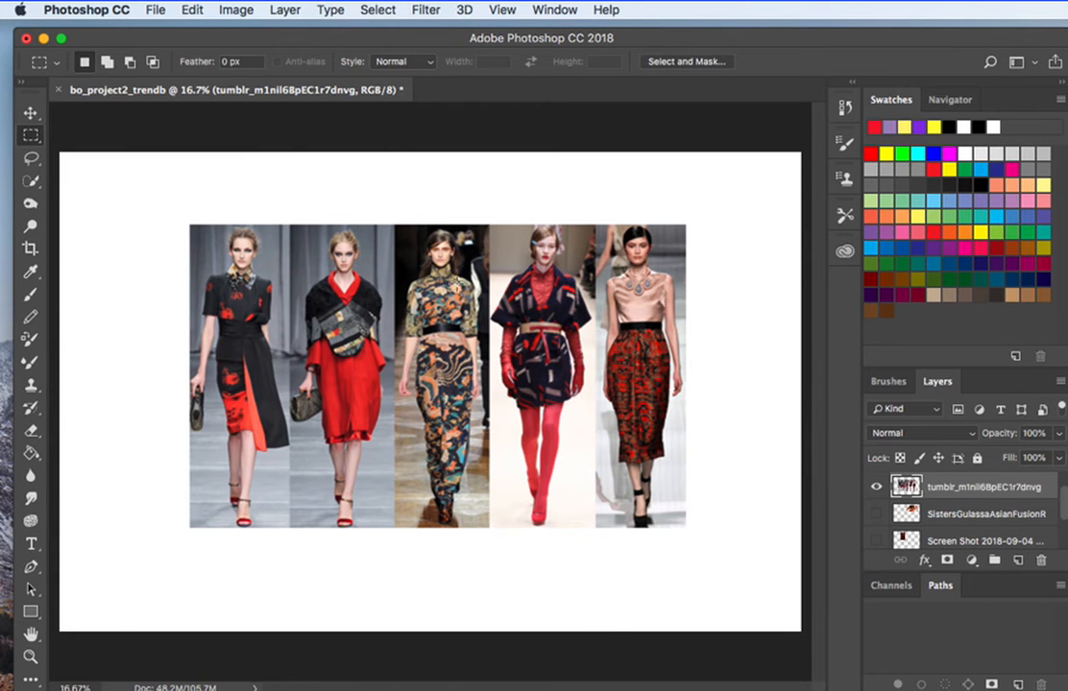
pyautogui.moveTo(392, 210); pyautogui.dragTo(490, 544)
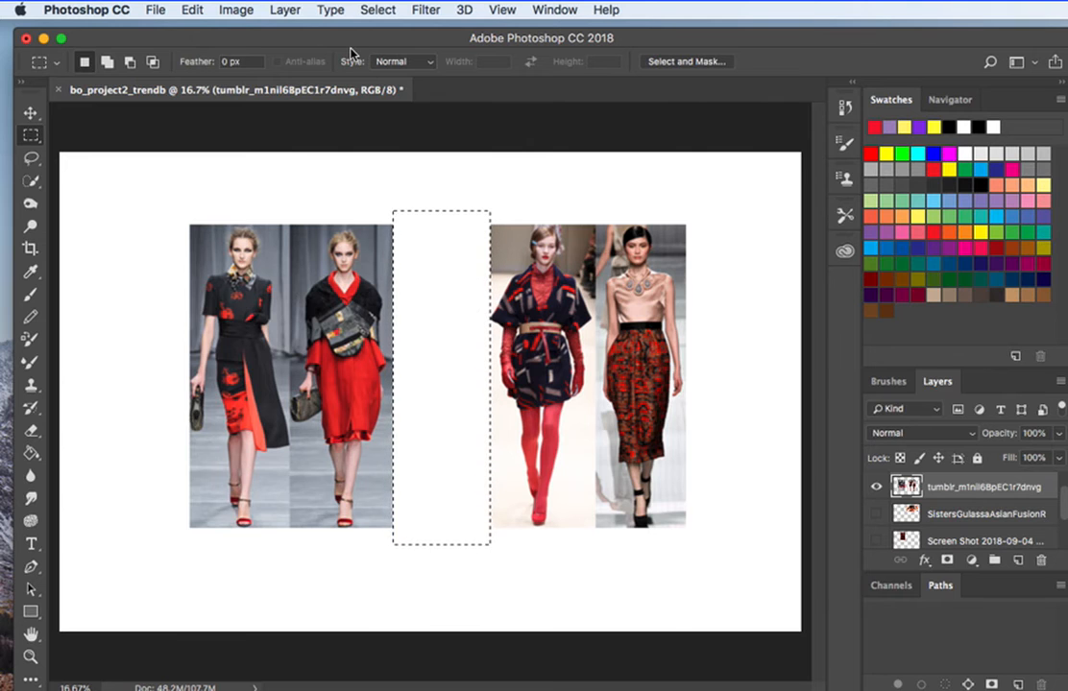
pyautogui.click(384, 11)
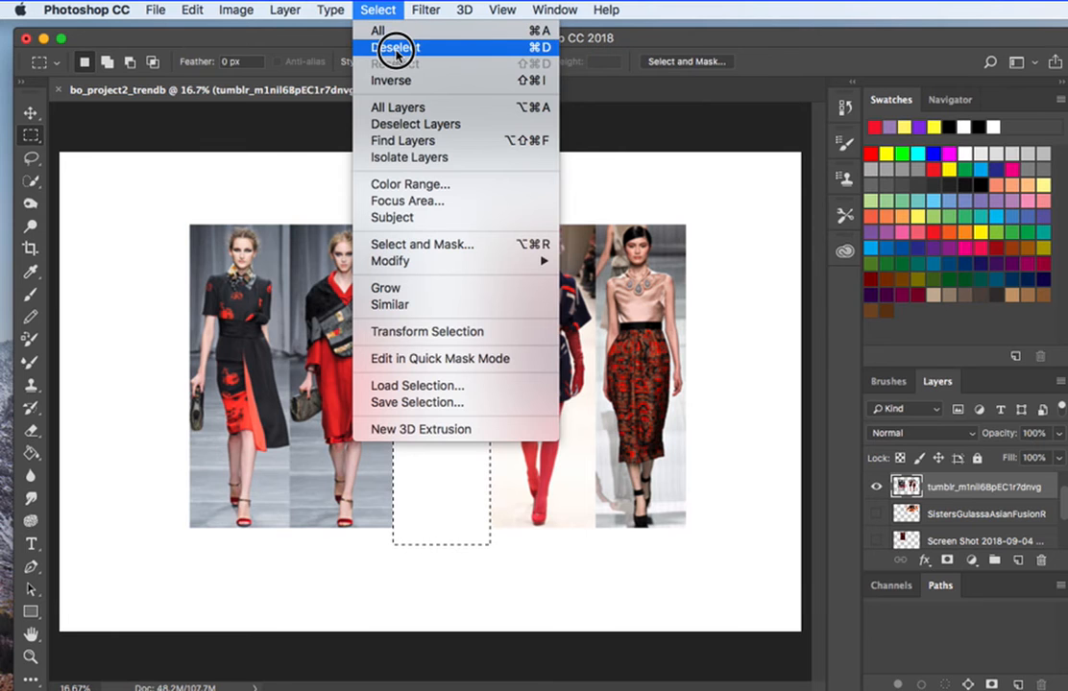
pyautogui.click(395, 50)
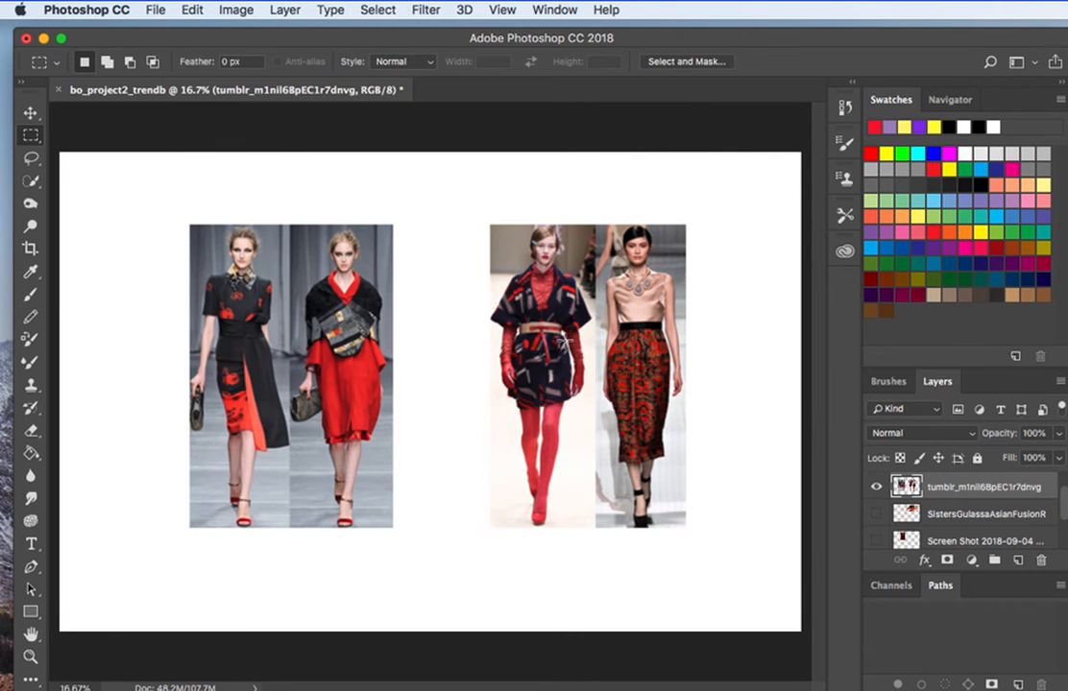
# Select the two right-hand runway models, move them left to close the gap, deselect, and shift the joined image down and right.
pyautogui.click(30, 113)
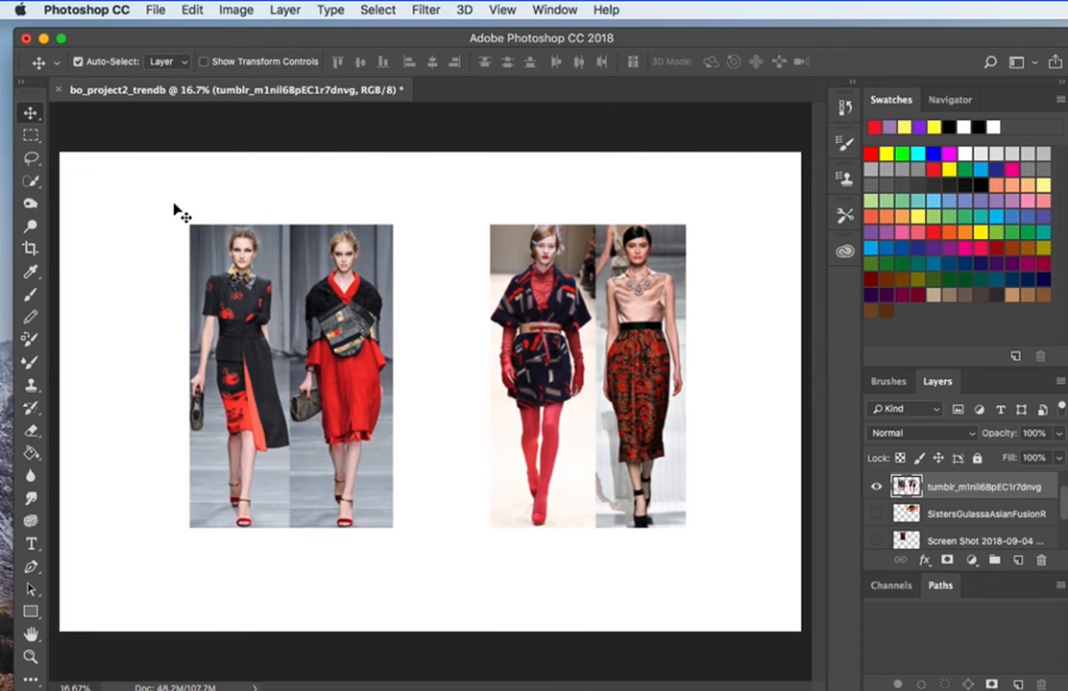
pyautogui.moveTo(331, 394); pyautogui.dragTo(363, 383)
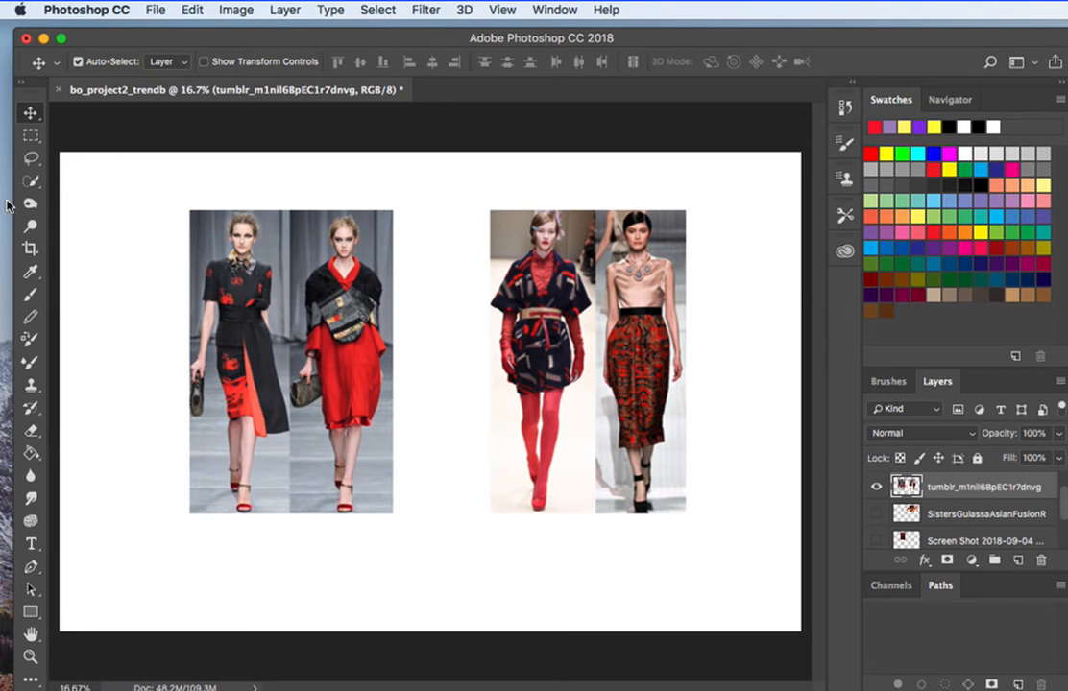
pyautogui.click(30, 135)
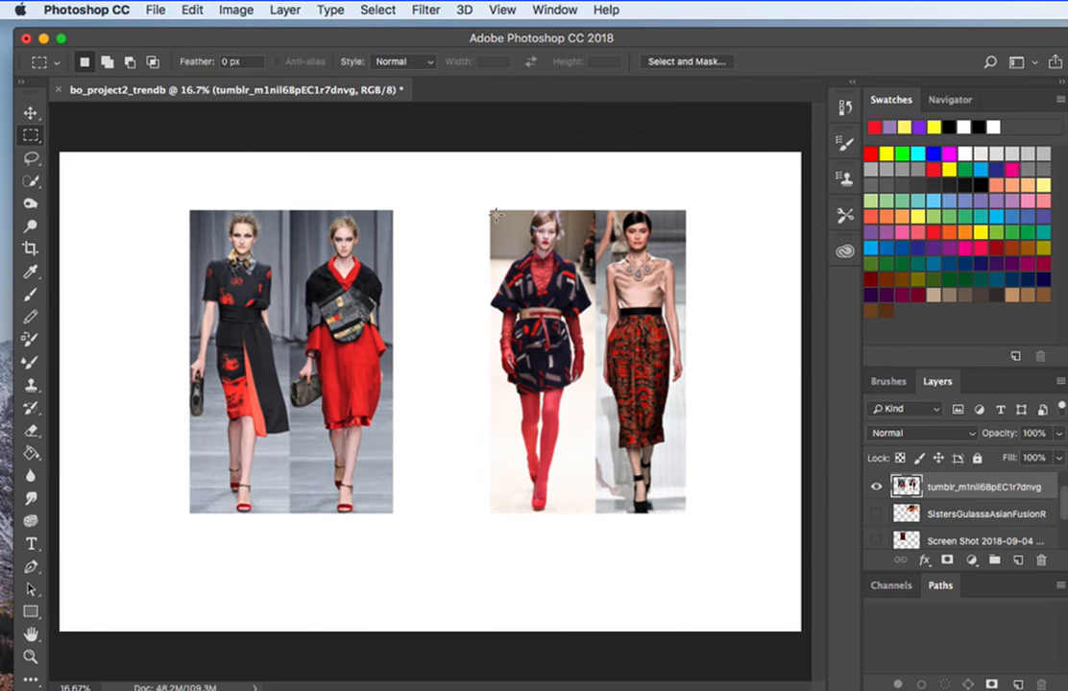
pyautogui.moveTo(713, 471); pyautogui.dragTo(736, 535)
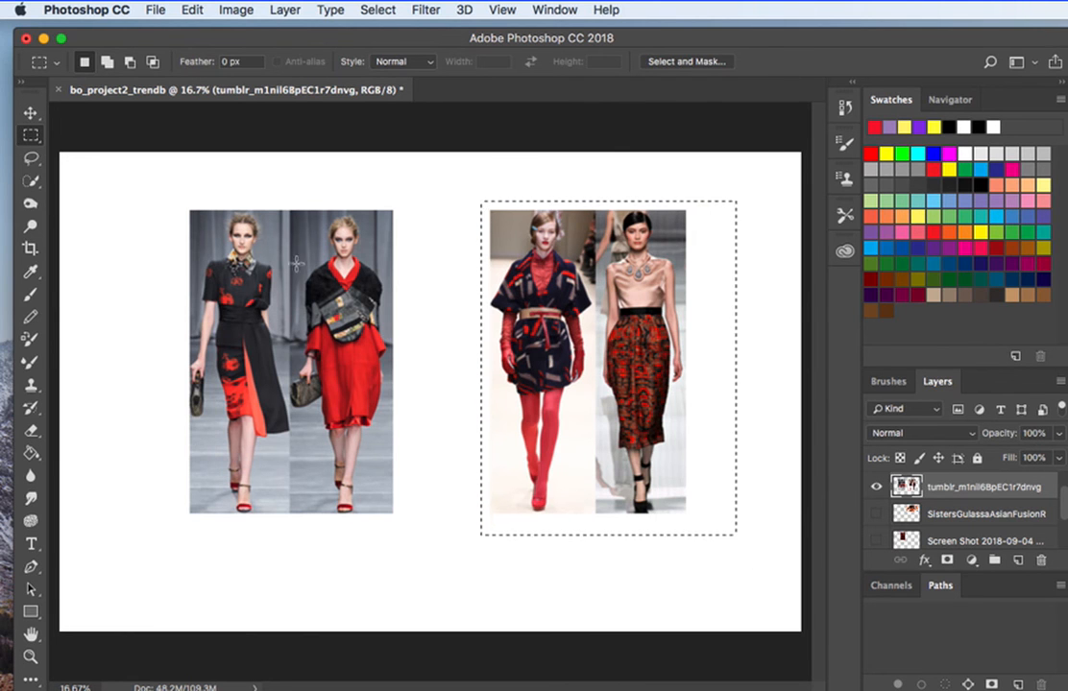
pyautogui.click(31, 114)
pyautogui.moveTo(547, 382); pyautogui.dragTo(461, 374)
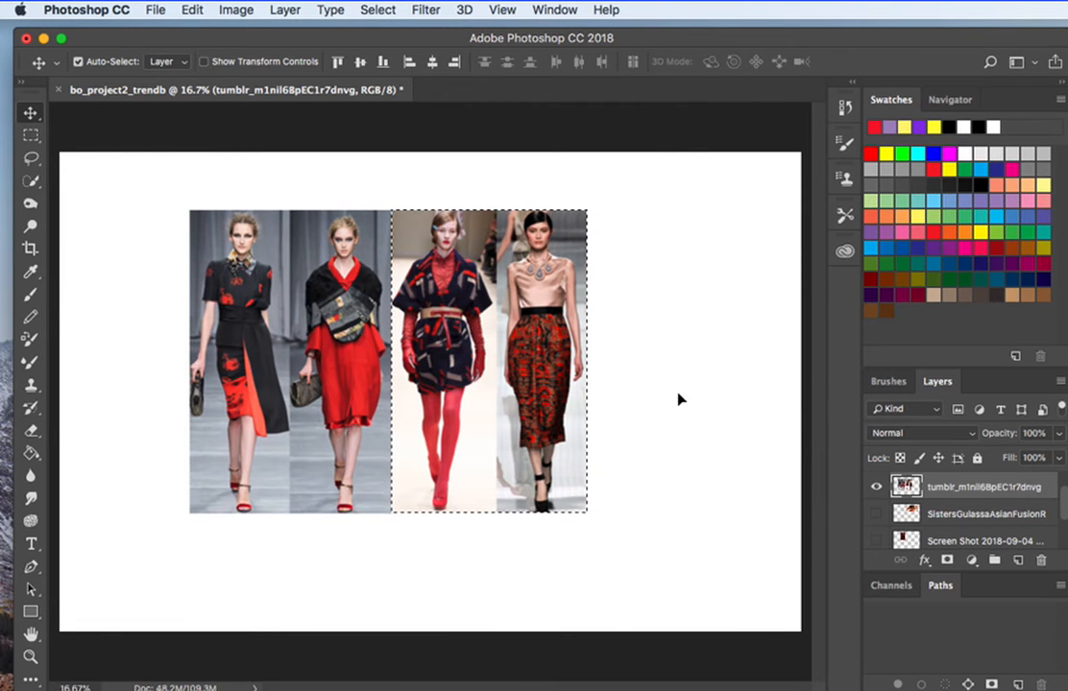
pyautogui.click(669, 399)
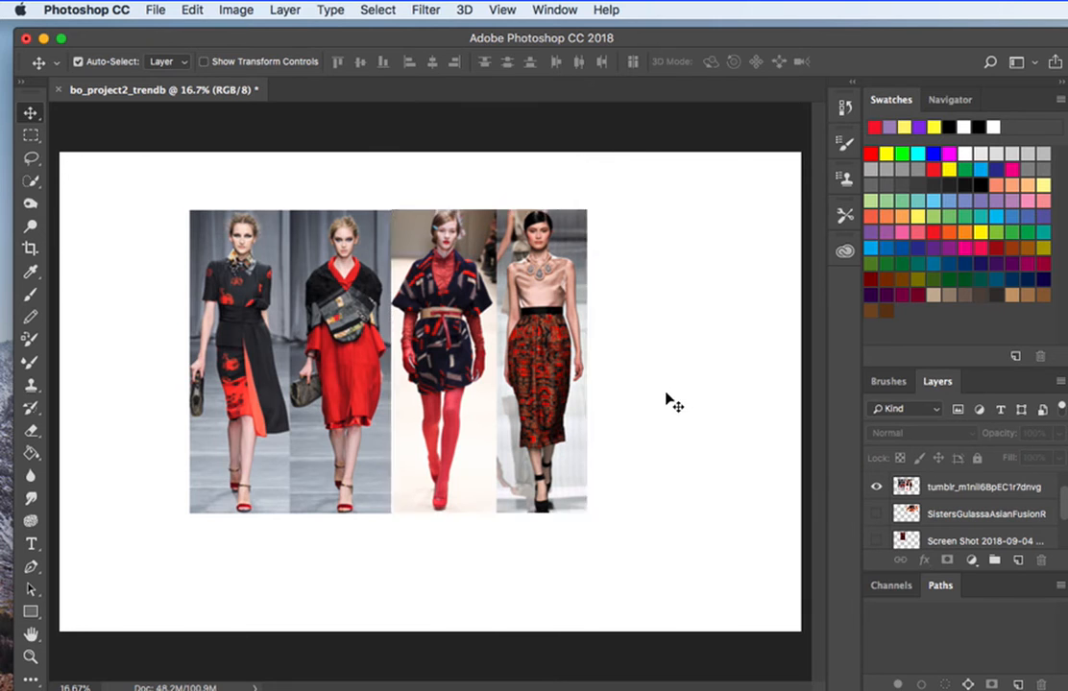
pyautogui.click(375, 11)
pyautogui.click(404, 48)
pyautogui.moveTo(417, 289); pyautogui.dragTo(576, 351)
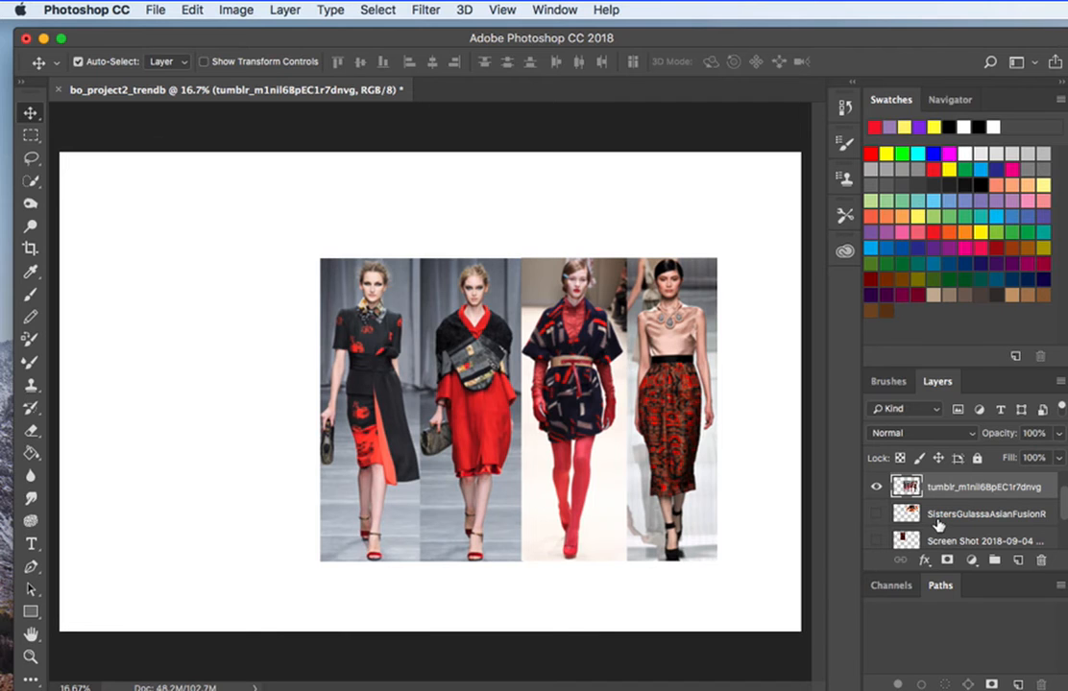
# Show the Pantone swatches layer again and move it up and right so it overlaps the runway image.
pyautogui.scroll(-2, 937, 524)
pyautogui.scroll(2, 938, 524)
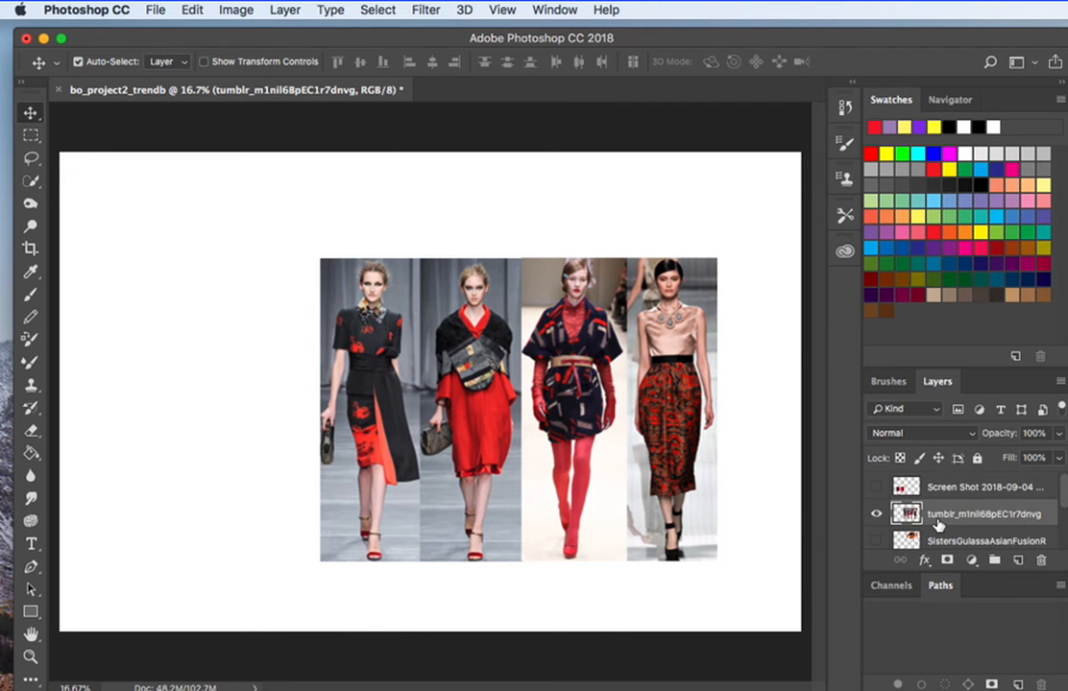
pyautogui.scroll(-2, 938, 524)
pyautogui.scroll(2, 938, 524)
pyautogui.click(961, 488)
pyautogui.click(875, 486)
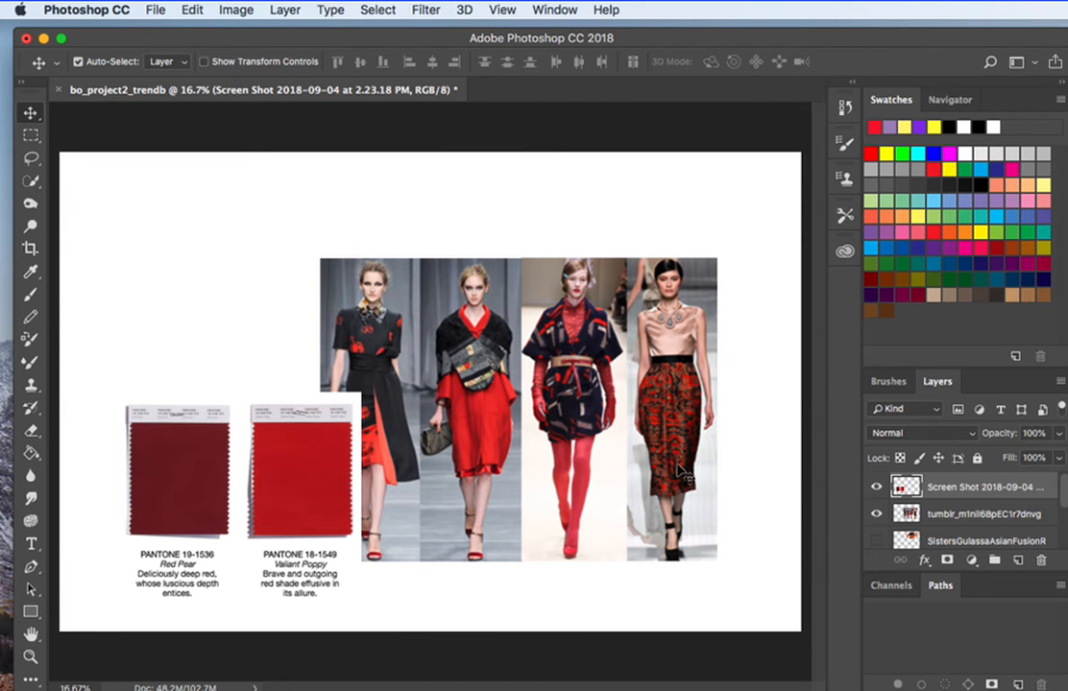
pyautogui.moveTo(337, 492); pyautogui.dragTo(417, 454)
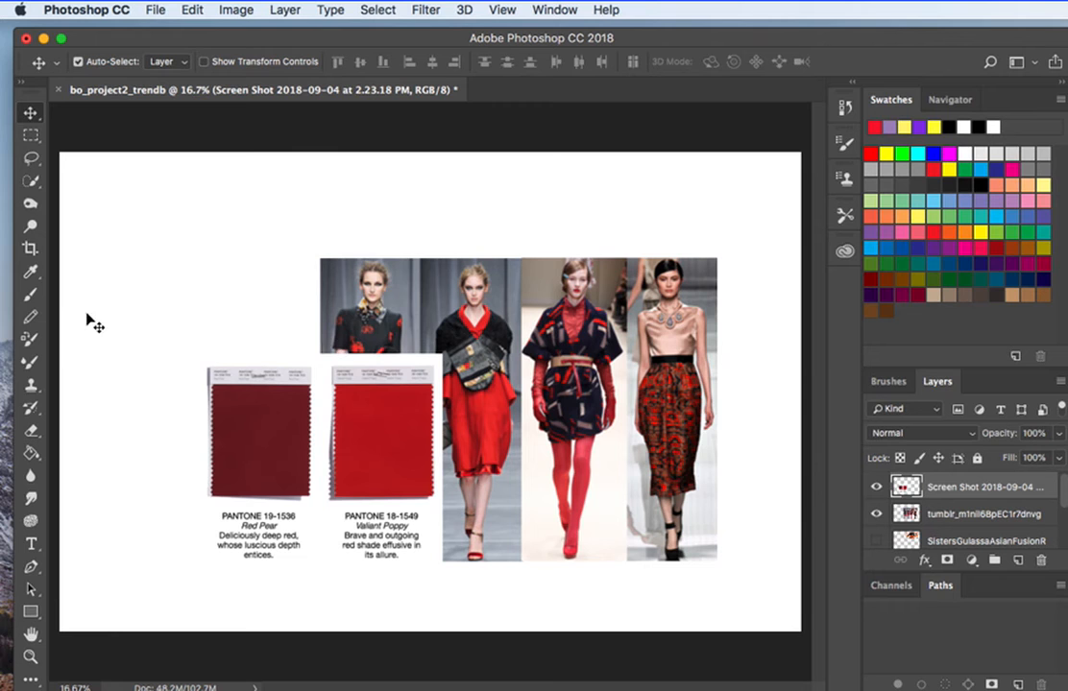
# Separate the Valiant Poppy swatch with a rectangular selection, move it to the upper left of the Red Pear swatch, and deselect.
pyautogui.click(30, 136)
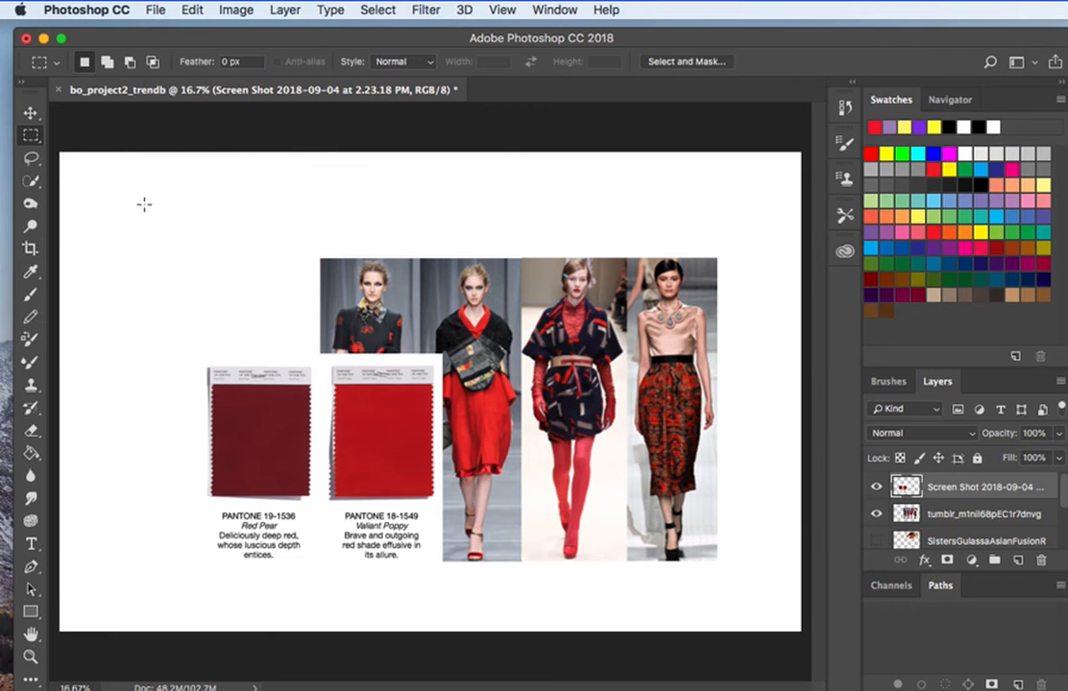
pyautogui.moveTo(323, 333); pyautogui.dragTo(455, 584)
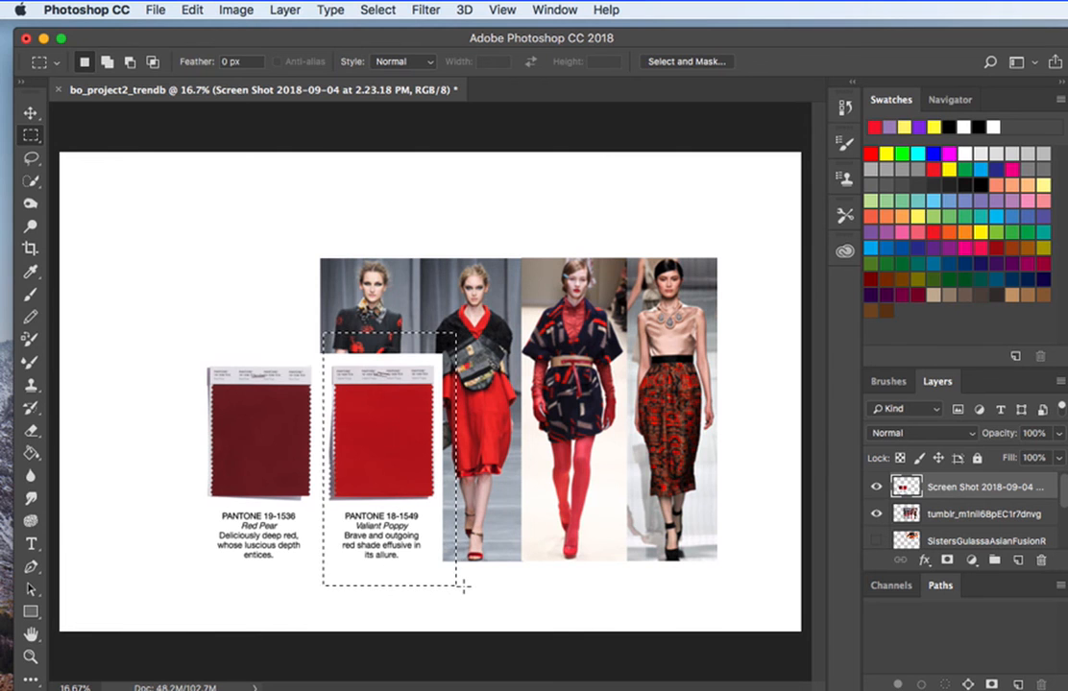
pyautogui.click(31, 114)
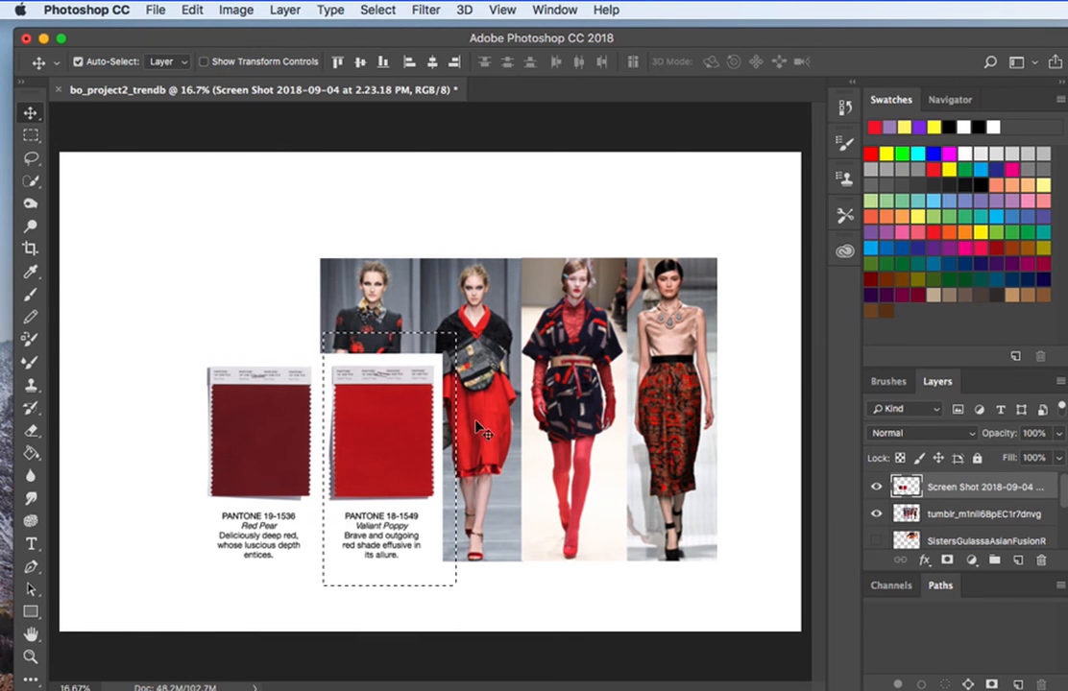
pyautogui.moveTo(419, 411); pyautogui.dragTo(161, 320)
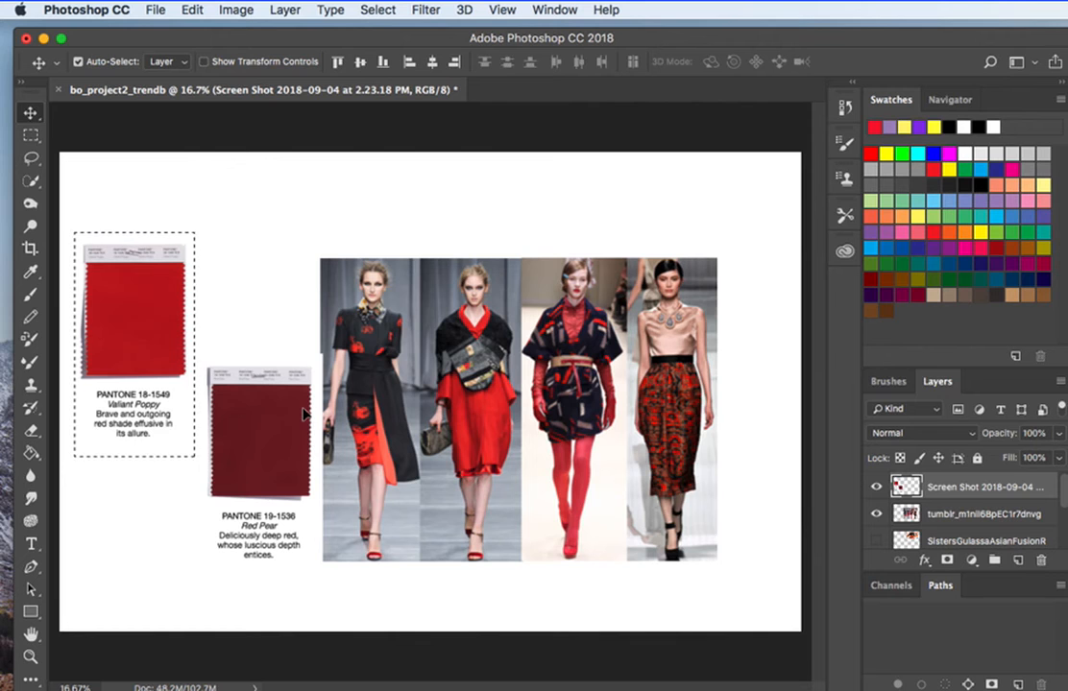
pyautogui.click(377, 10)
pyautogui.click(389, 45)
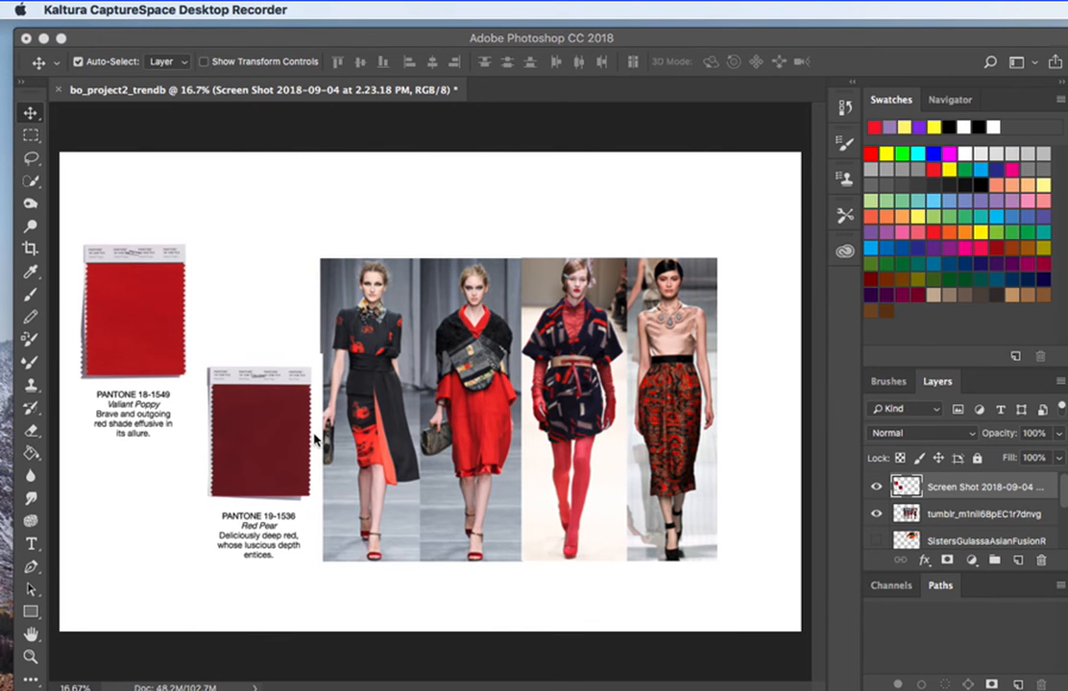
# Show the floral print and both outfit photo layers again.
pyautogui.click(877, 540)
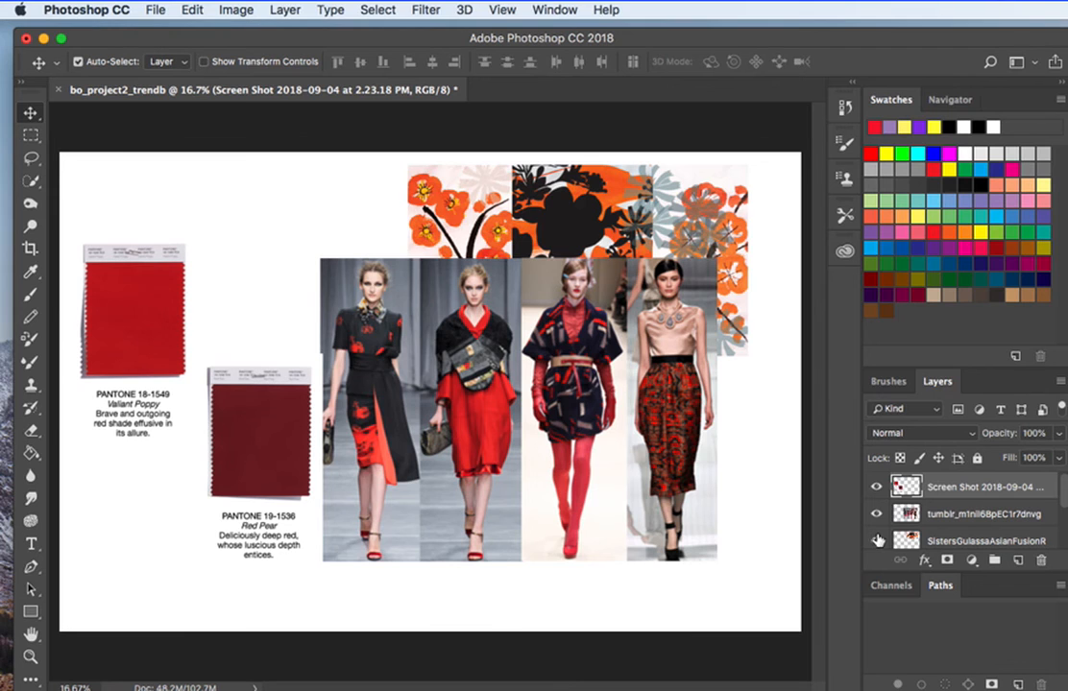
pyautogui.scroll(-3, 902, 549)
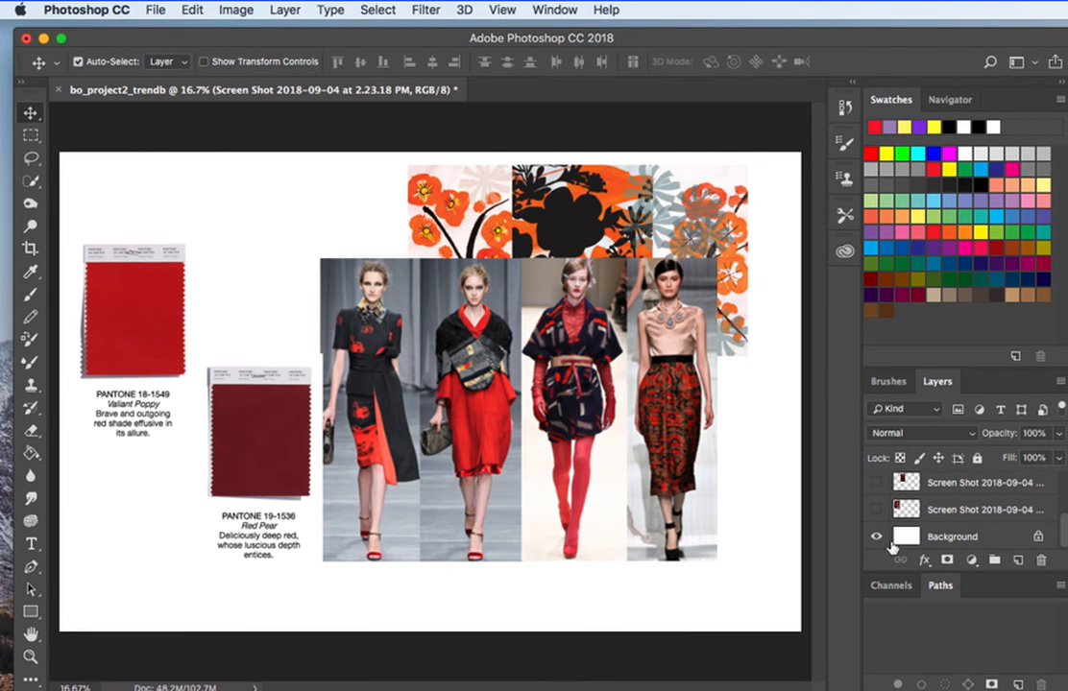
pyautogui.moveTo(877, 509); pyautogui.dragTo(877, 482)
# Scale the runway image down proportionally at the page's lower right and align the floral print directly above it.
pyautogui.moveTo(598, 447); pyautogui.dragTo(669, 539)
pyautogui.hotkey('ctrl', 't')
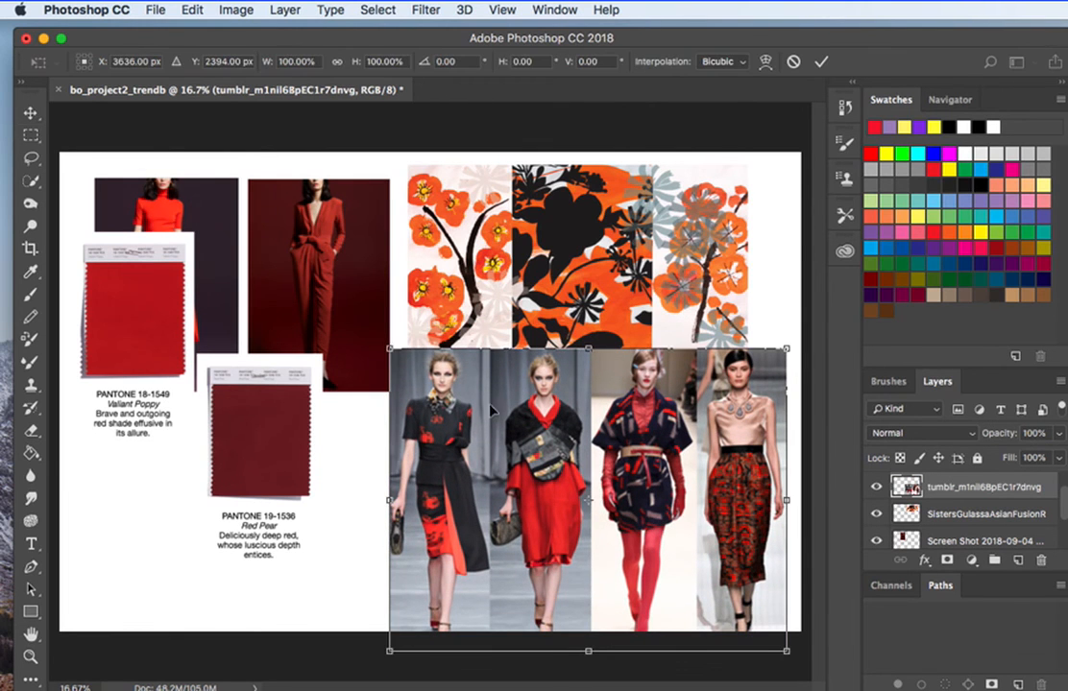
pyautogui.moveTo(389, 349); pyautogui.dragTo(480, 420)
pyautogui.press('Return')
pyautogui.moveTo(557, 445); pyautogui.dragTo(569, 436)
pyautogui.moveTo(507, 281); pyautogui.dragTo(541, 282)
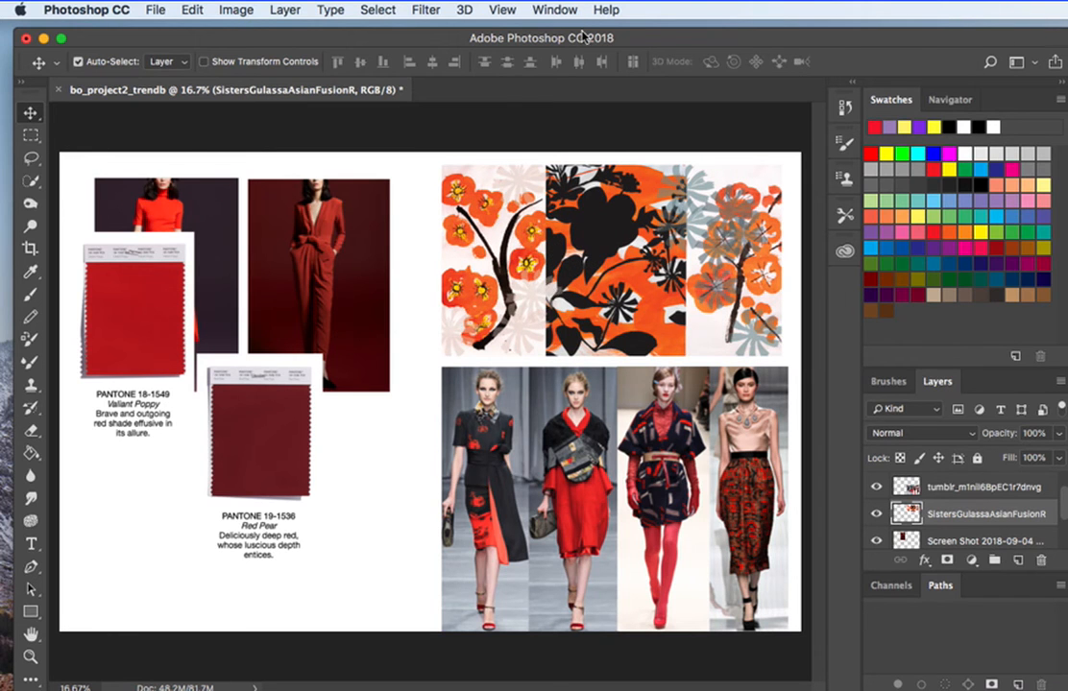
# Show the layout grid over the board and nudge the floral print slightly down.
pyautogui.click(501, 10)
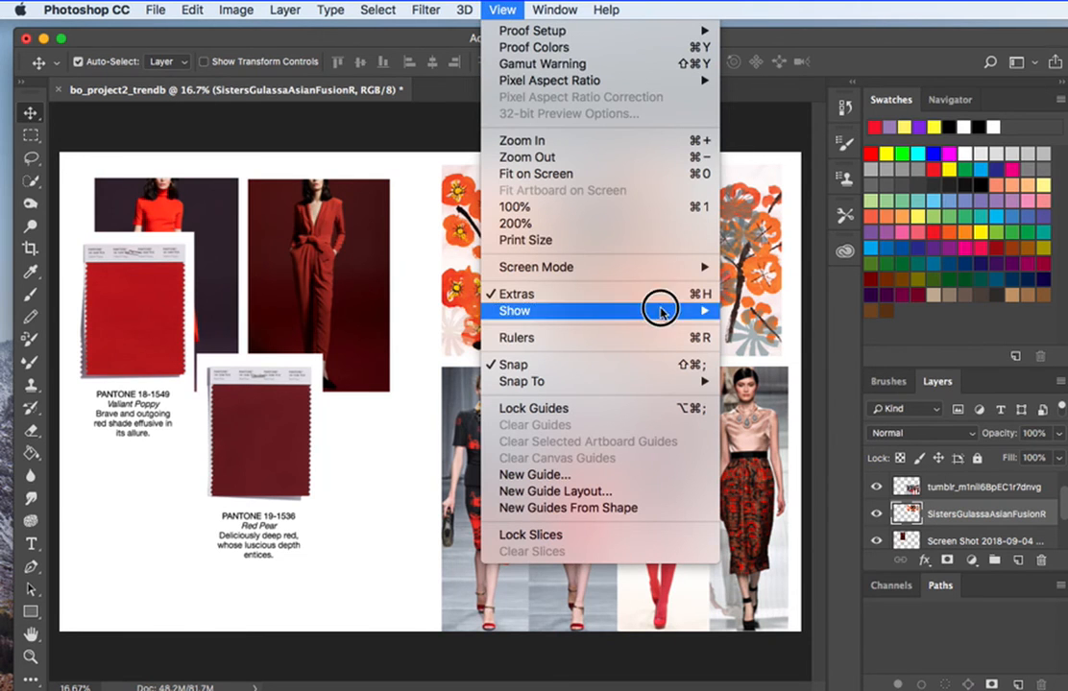
pyautogui.moveTo(661, 317)
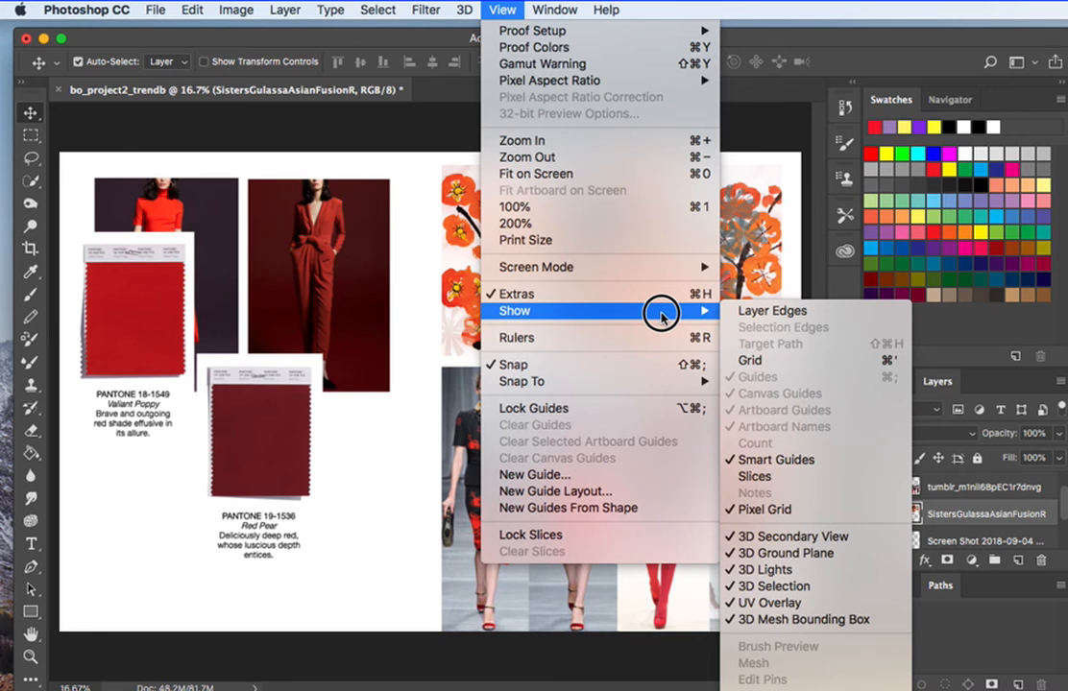
pyautogui.click(748, 361)
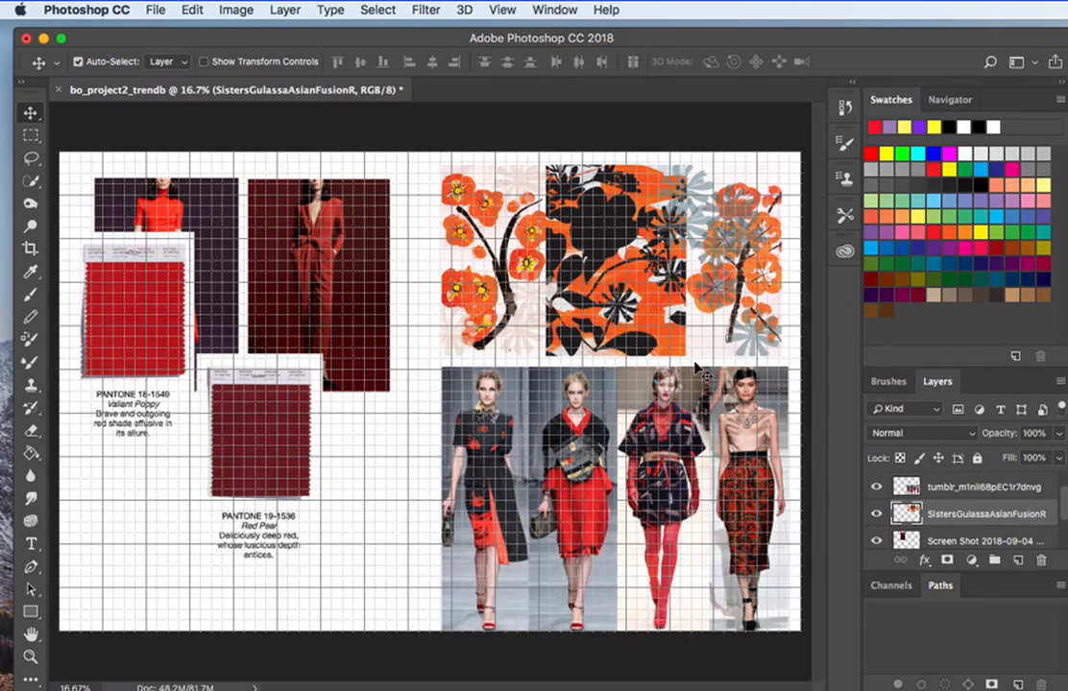
pyautogui.moveTo(636, 338); pyautogui.dragTo(636, 342)
# Move the Pantone swatches down and left, and shift both outfit photos right towards the floral print.
pyautogui.moveTo(293, 405); pyautogui.dragTo(270, 444)
pyautogui.moveTo(359, 312); pyautogui.dragTo(389, 312)
pyautogui.moveTo(231, 320); pyautogui.dragTo(272, 327)
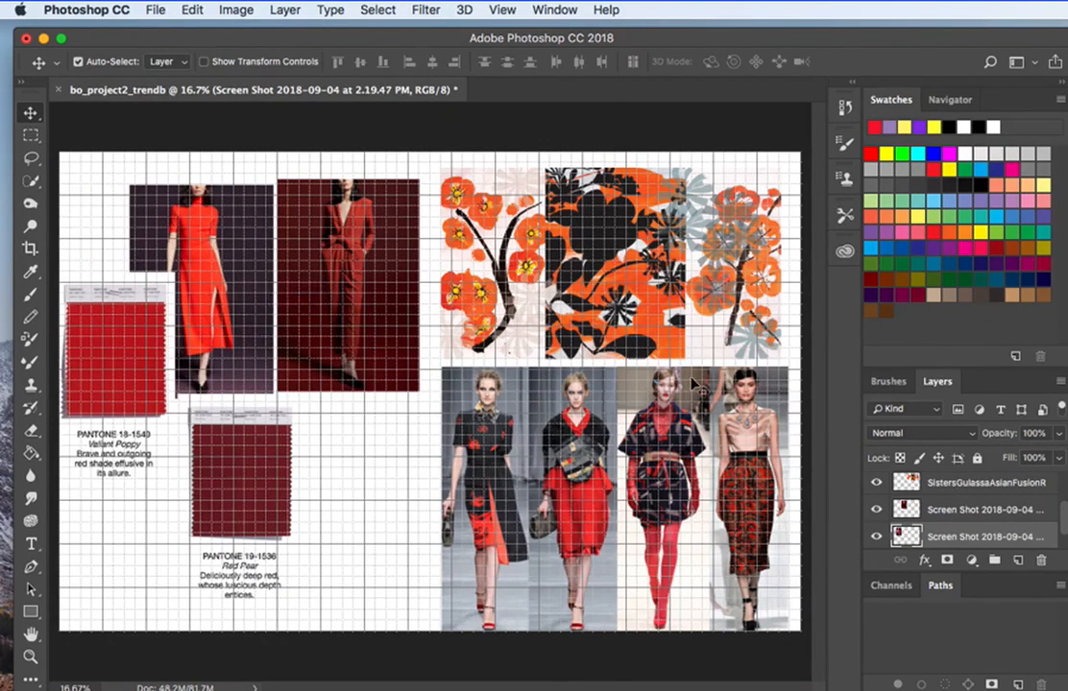
# Bring the red dress photo's layer to the front, place it below the jumpsuit photo, and move the Pantone swatches up and right.
pyautogui.moveTo(966, 537); pyautogui.dragTo(983, 482)
pyautogui.scroll(1, 979, 538)
pyautogui.moveTo(234, 361); pyautogui.dragTo(397, 574)
pyautogui.moveTo(229, 514); pyautogui.dragTo(252, 427)
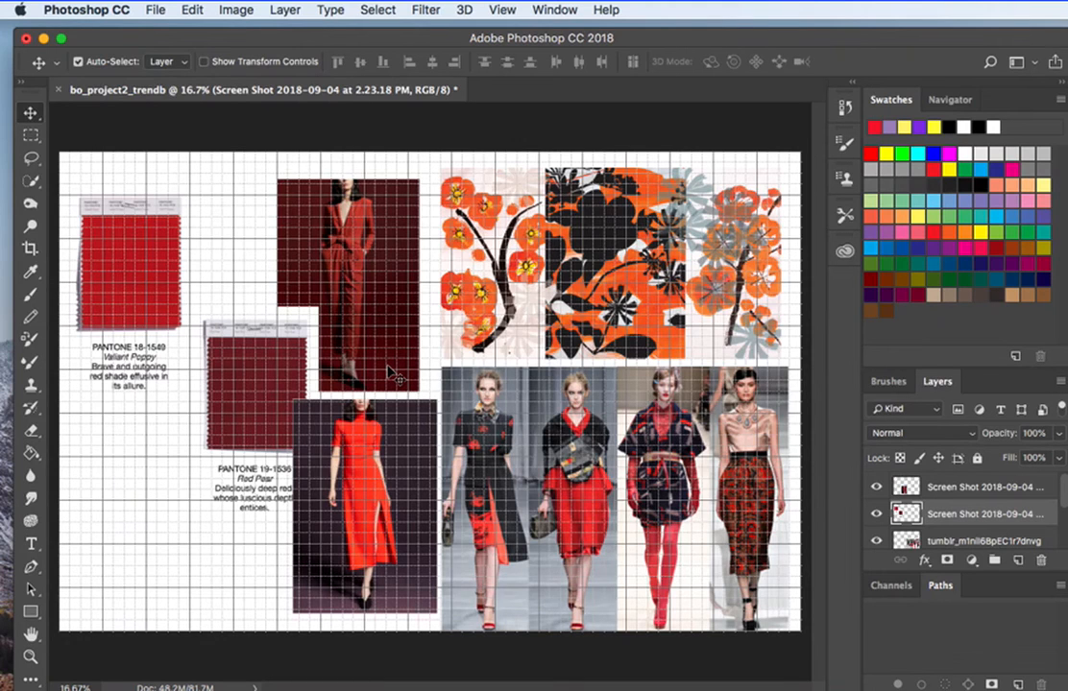
# Hide the layout grid.
pyautogui.press('super+apostrophe')
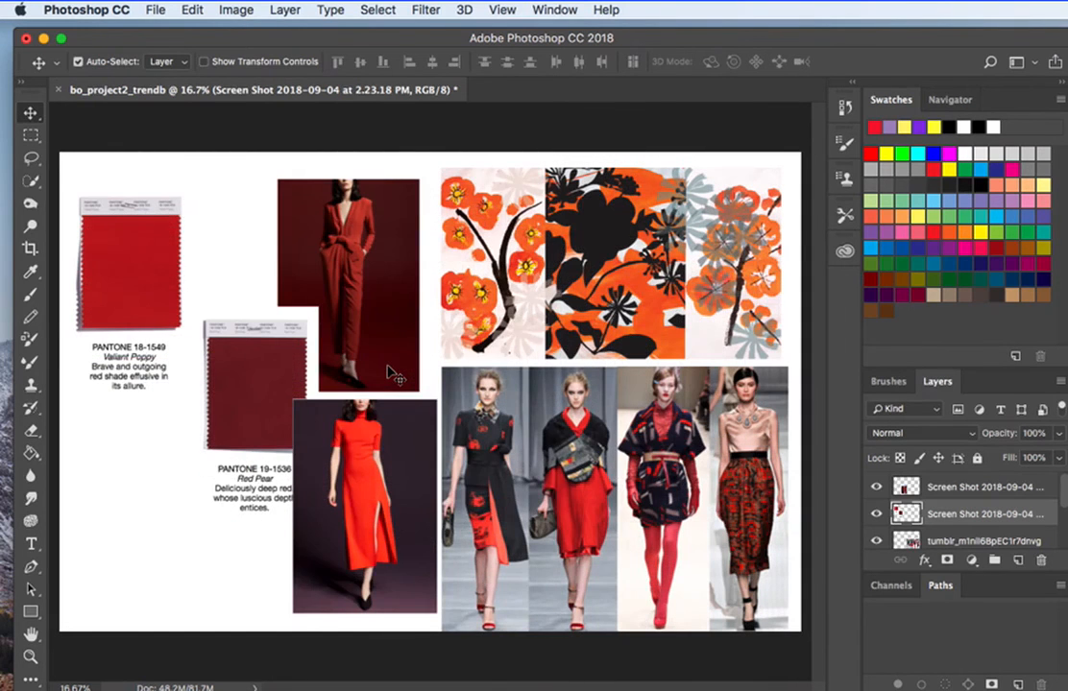
pyautogui.press('super+apostrophe')
pyautogui.press('super+apostrophe')
# Separate the Red Pear swatch with a rectangular selection, move it directly below the Valiant Poppy swatch, and deselect.
pyautogui.click(30, 136)
pyautogui.moveTo(195, 293); pyautogui.dragTo(366, 554)
pyautogui.moveTo(288, 392); pyautogui.dragTo(166, 488)
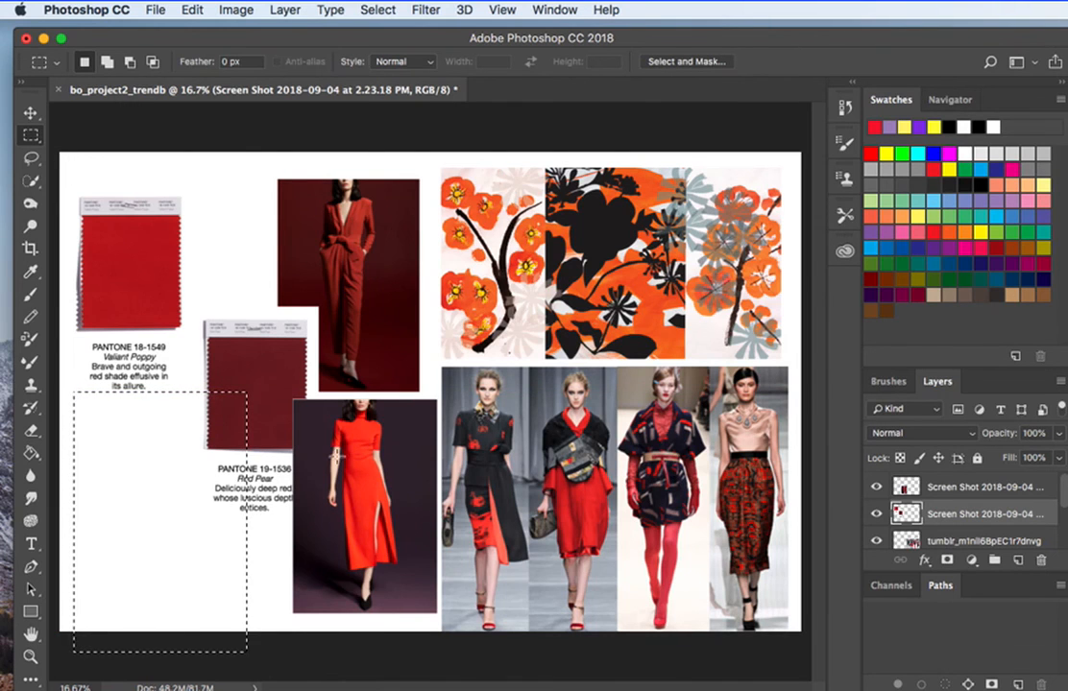
pyautogui.moveTo(204, 449); pyautogui.dragTo(323, 353)
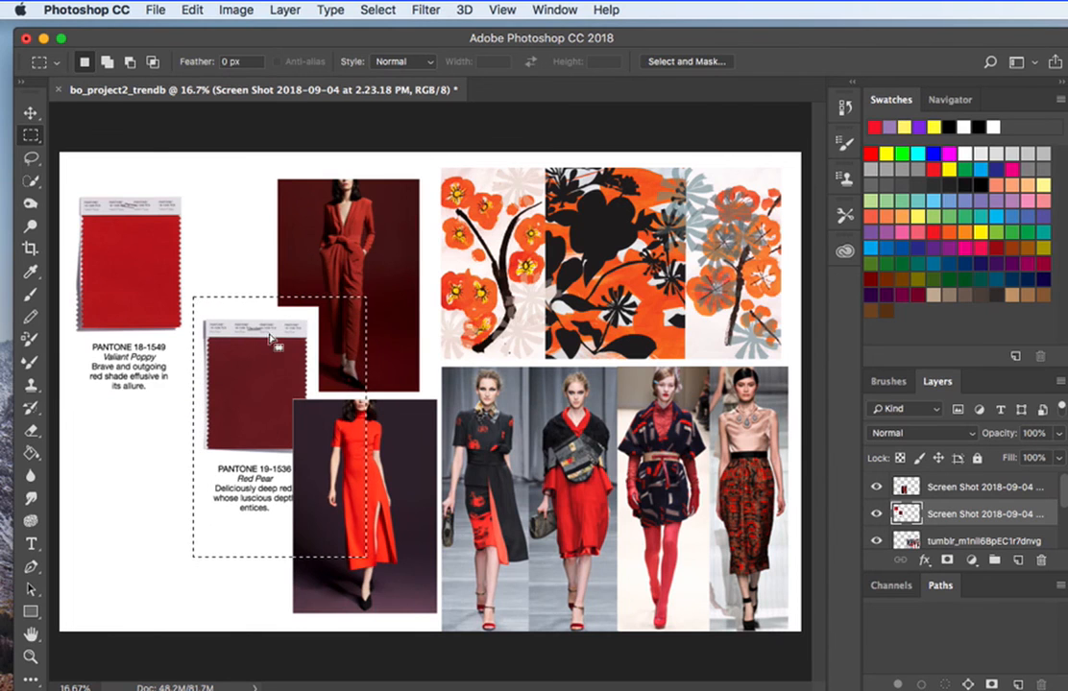
pyautogui.press('v')
pyautogui.moveTo(266, 366); pyautogui.dragTo(149, 461)
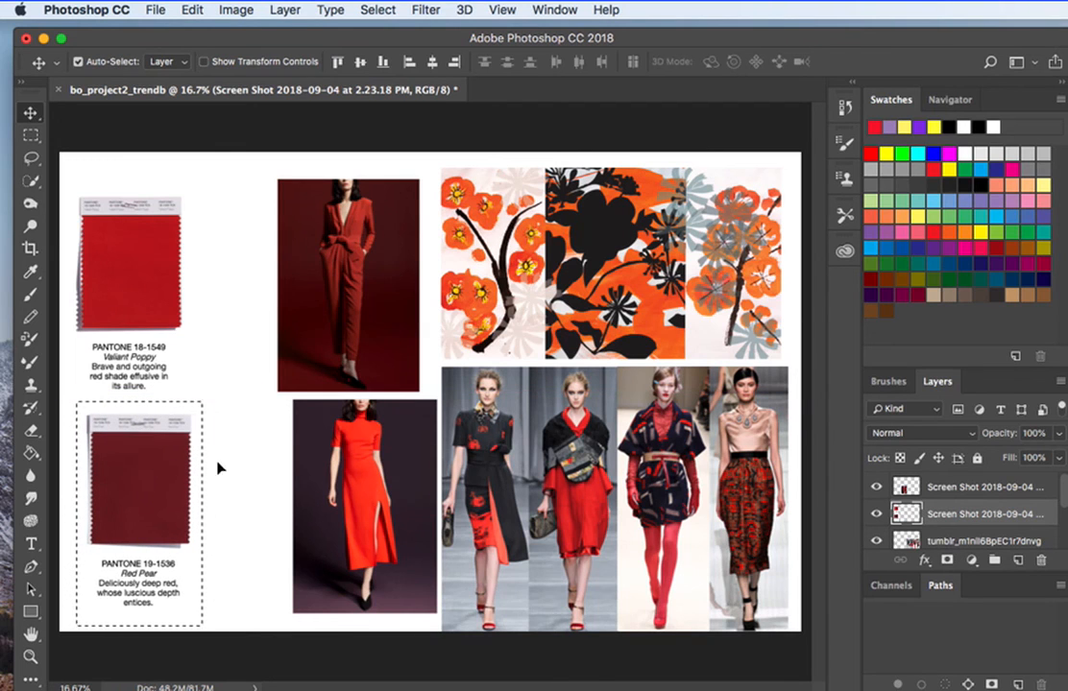
pyautogui.click(241, 469)
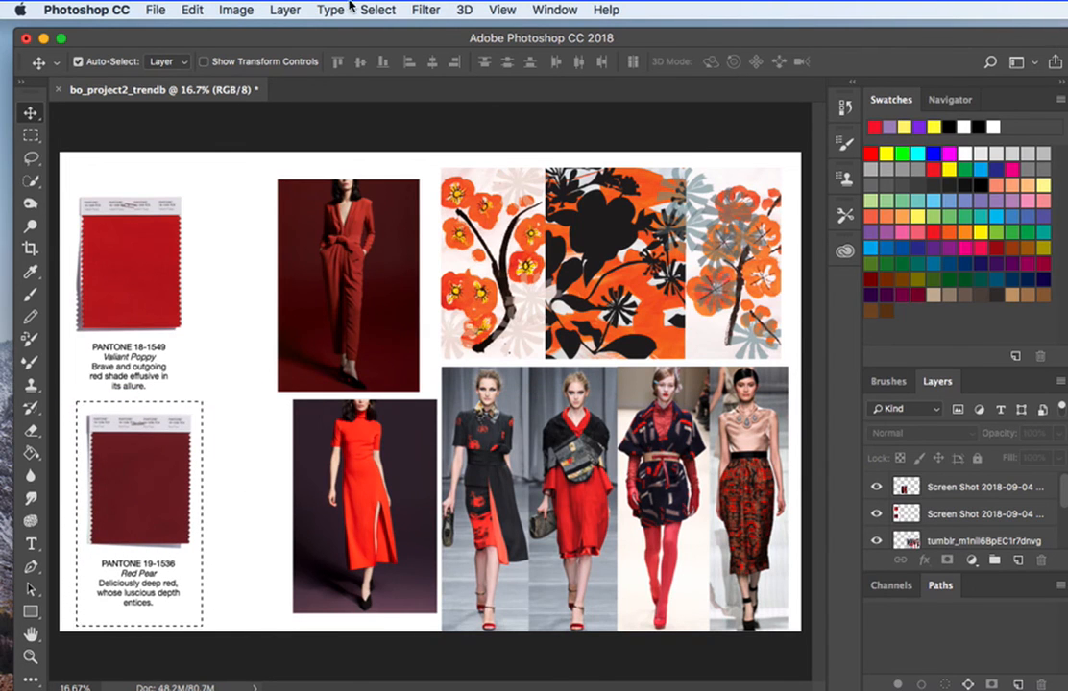
pyautogui.click(118, 474)
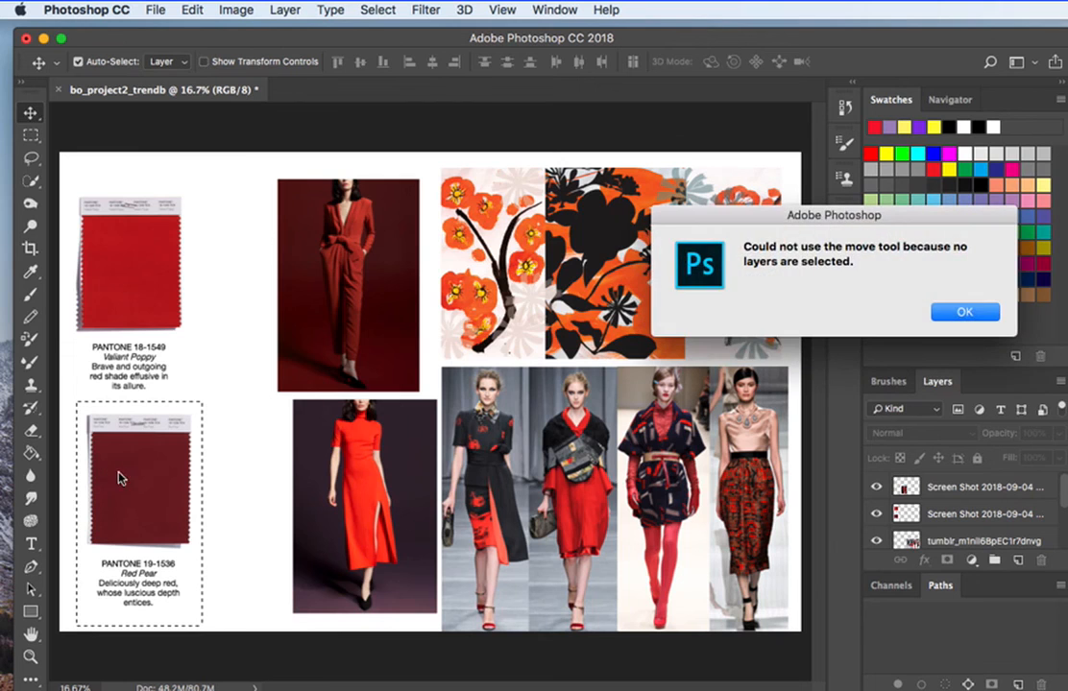
pyautogui.click(964, 305)
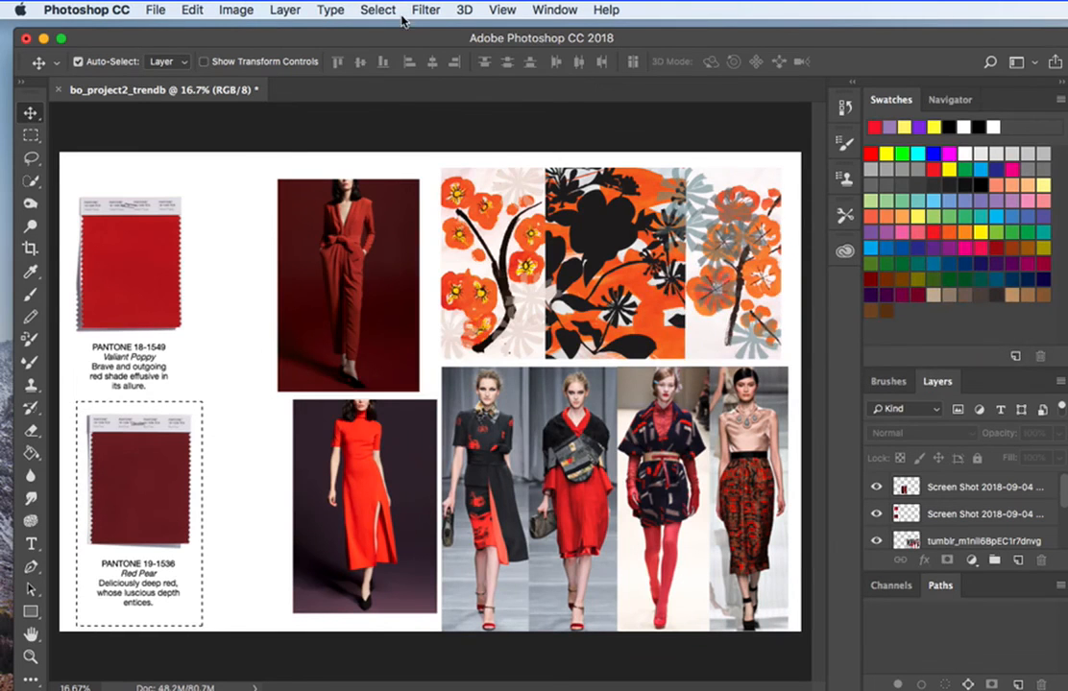
pyautogui.click(371, 10)
pyautogui.click(382, 47)
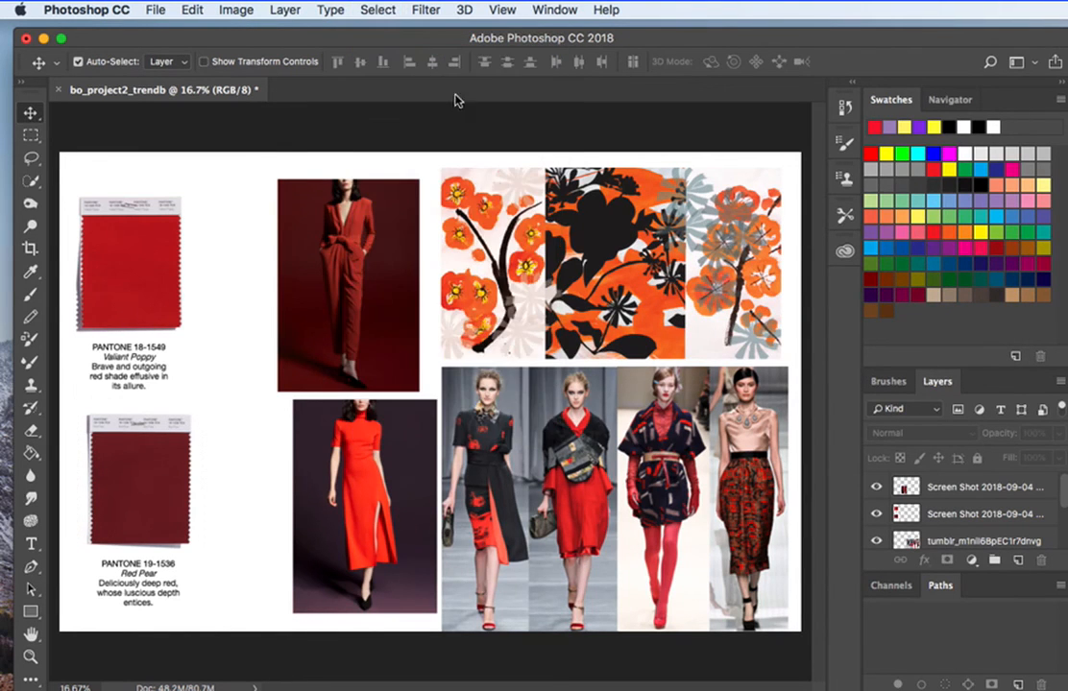
# Align the red dress photo directly below the jumpsuit photo and shift both photos, the runway image and the floral print left.
pyautogui.moveTo(381, 465); pyautogui.dragTo(348, 476)
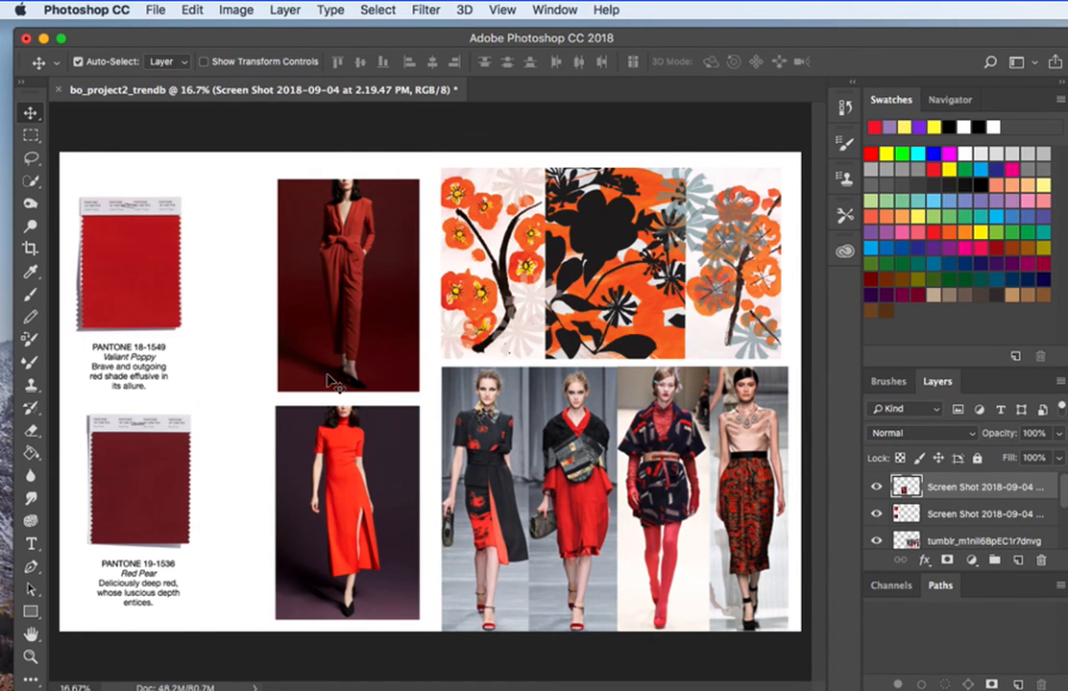
pyautogui.moveTo(235, 346); pyautogui.dragTo(303, 451)
pyautogui.moveTo(477, 453); pyautogui.dragTo(471, 468)
pyautogui.moveTo(508, 344); pyautogui.dragTo(494, 346)
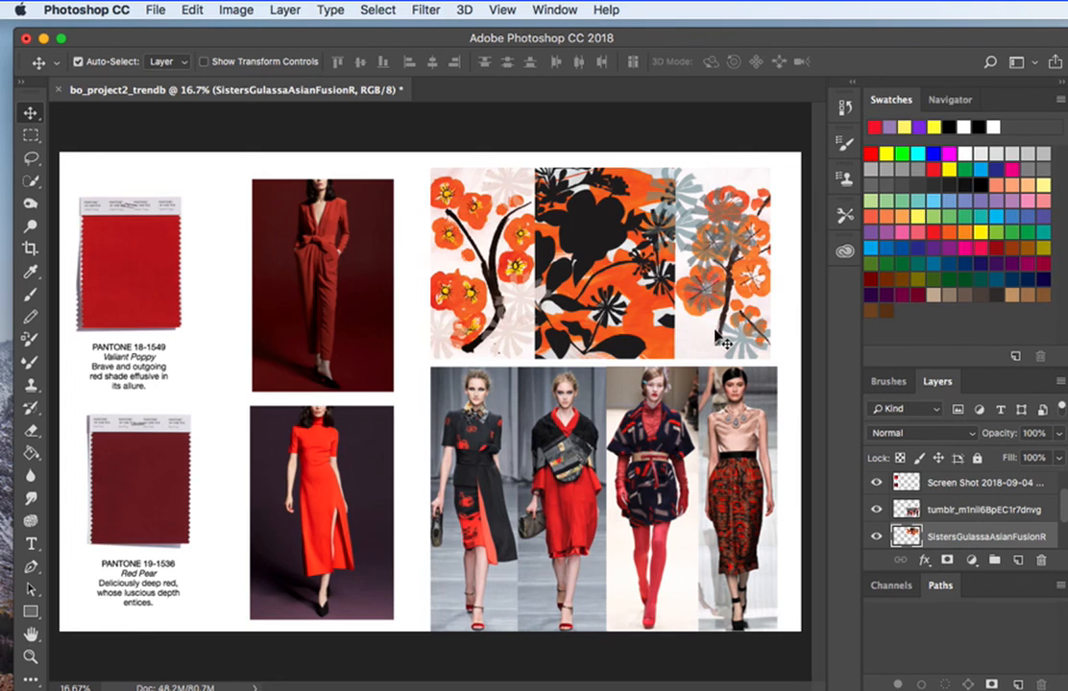
# Move the two Pantone swatches slightly right and down beside the outfit photos, leaving room above them for a title.
pyautogui.moveTo(142, 344); pyautogui.dragTo(163, 342)
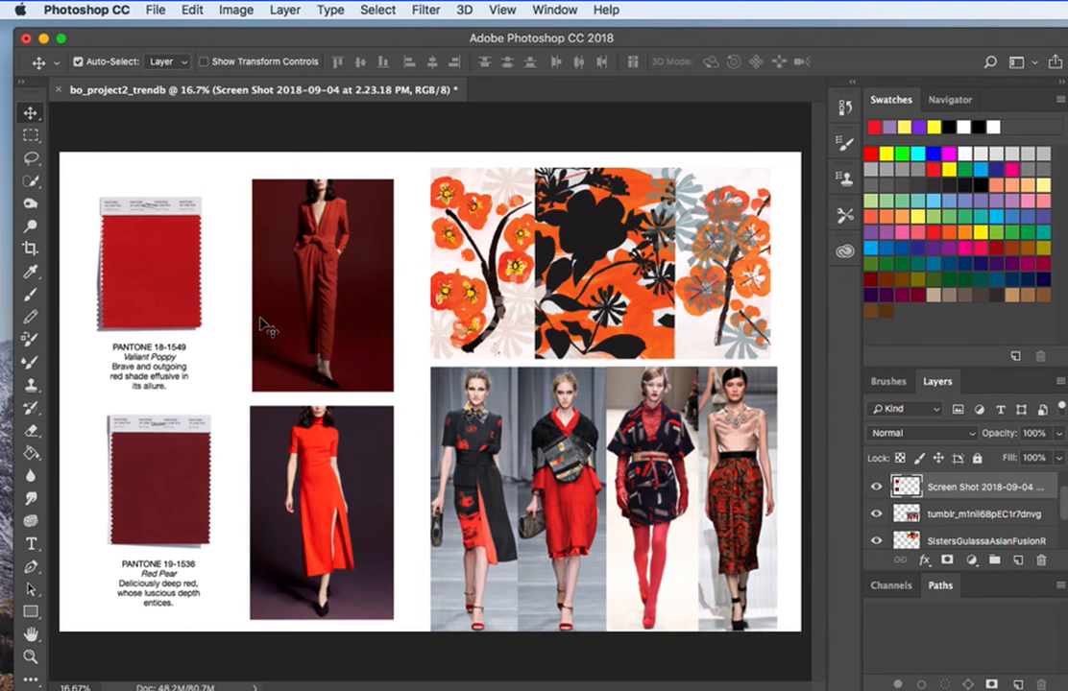
pyautogui.moveTo(169, 298)
pyautogui.mouseDown()
pyautogui.moveTo(160, 303)
pyautogui.moveTo(173, 317)
pyautogui.mouseUp()
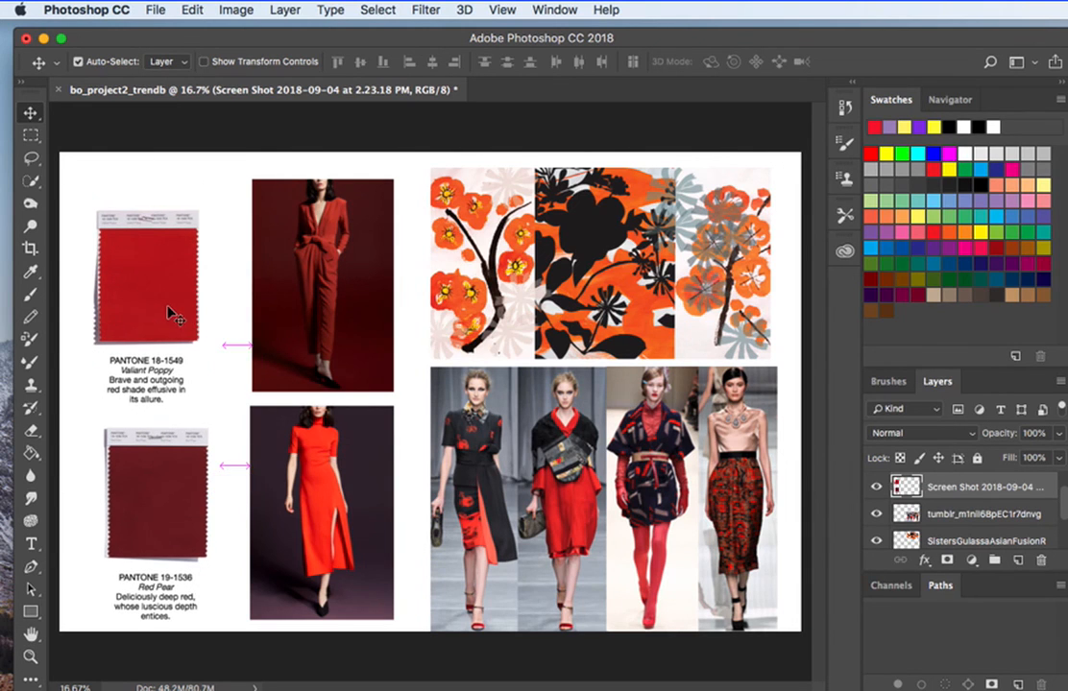
# Add the title "ASIAN RED" above the Valiant Poppy swatch in Helvetica Regular at 48 pt.
pyautogui.click(31, 544)
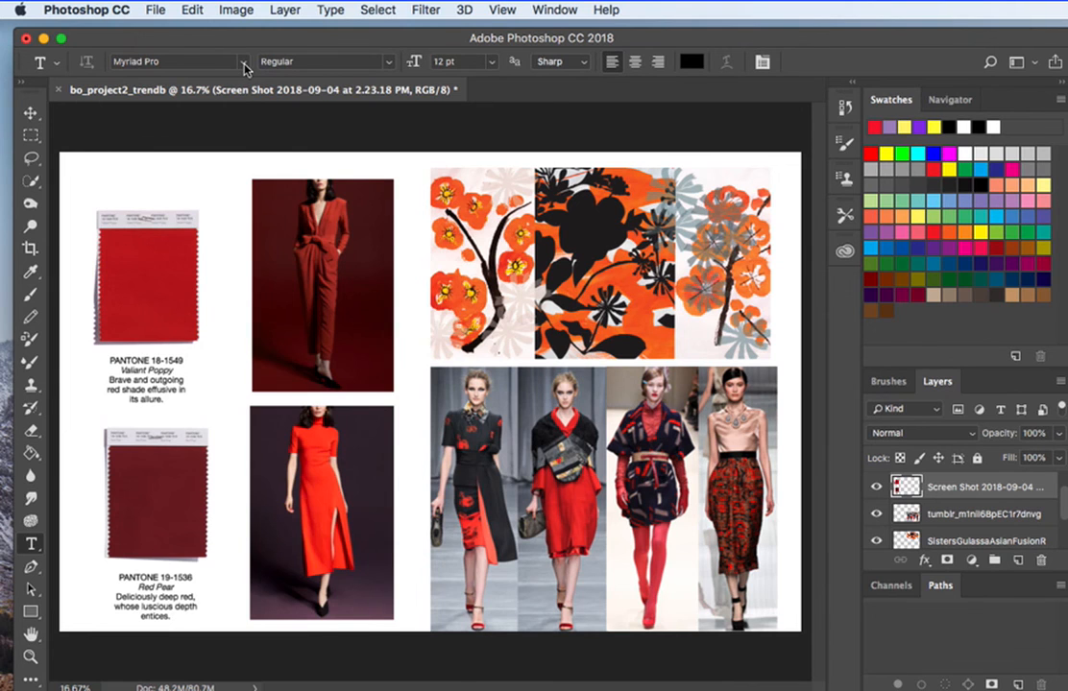
pyautogui.click(245, 65)
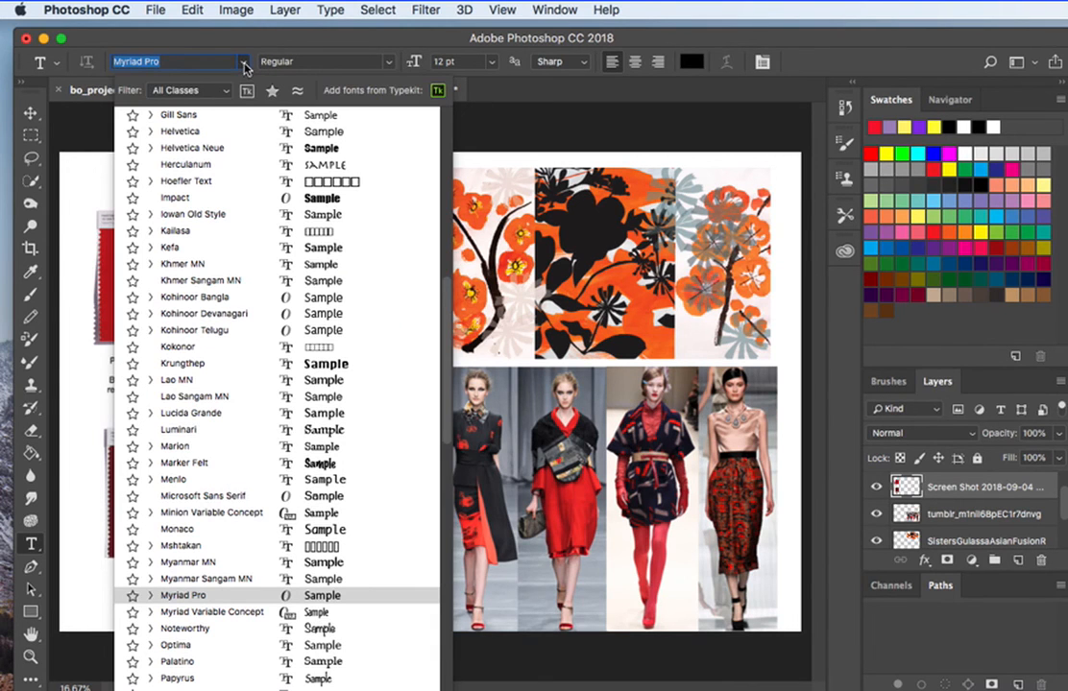
pyautogui.click(254, 142)
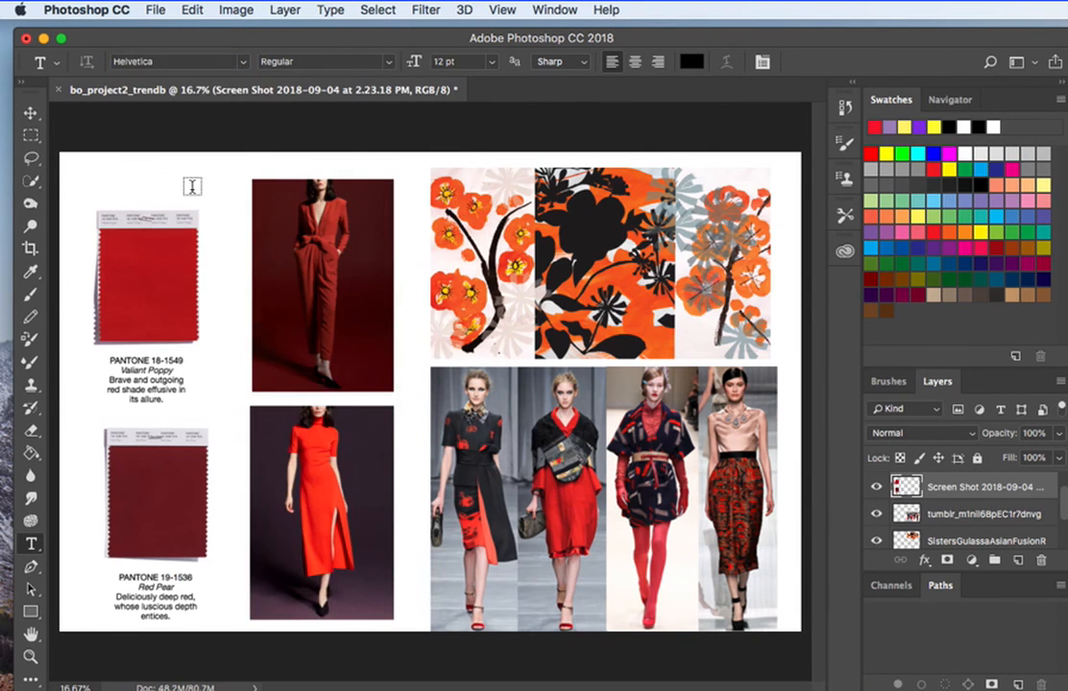
pyautogui.click(95, 186)
pyautogui.click(488, 64)
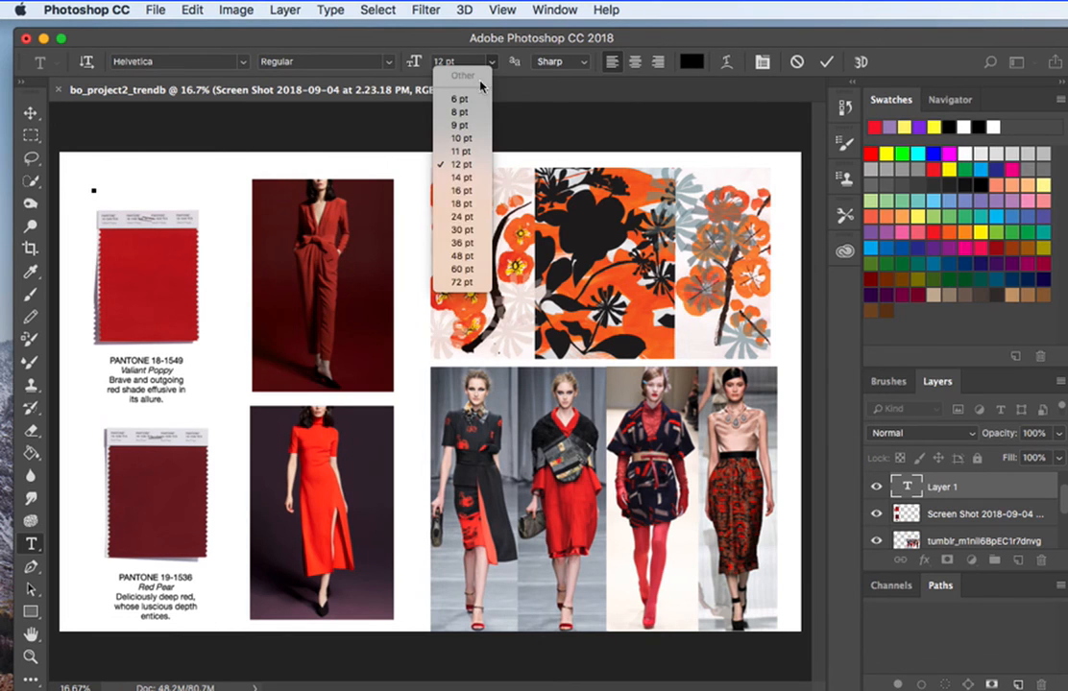
pyautogui.click(466, 256)
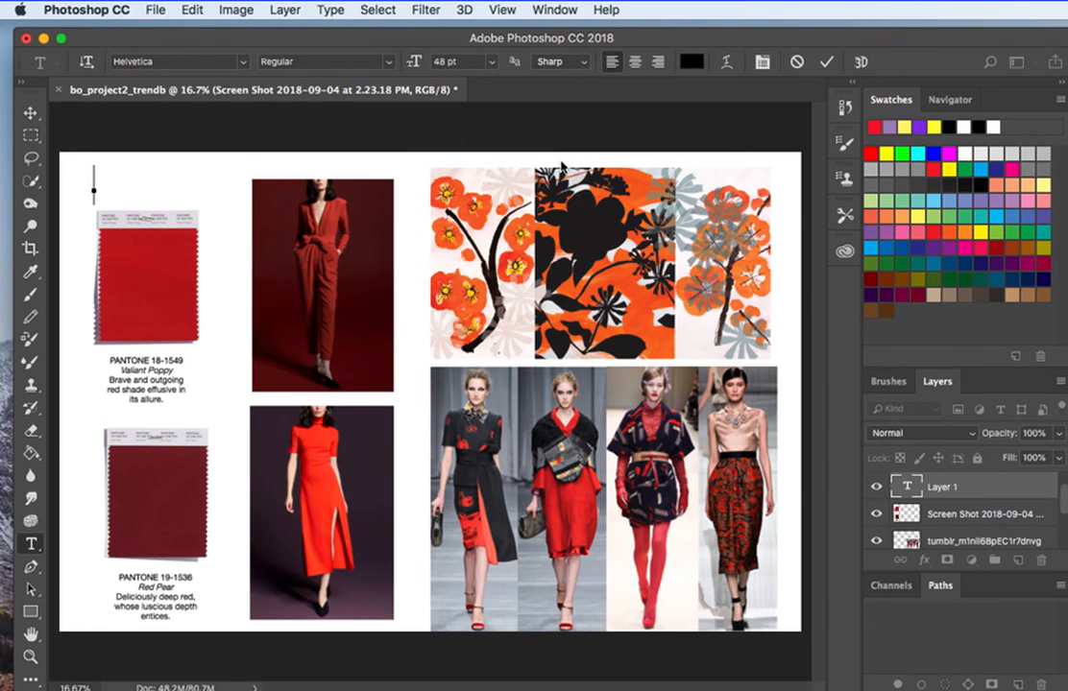
pyautogui.write('ASIAN RED')
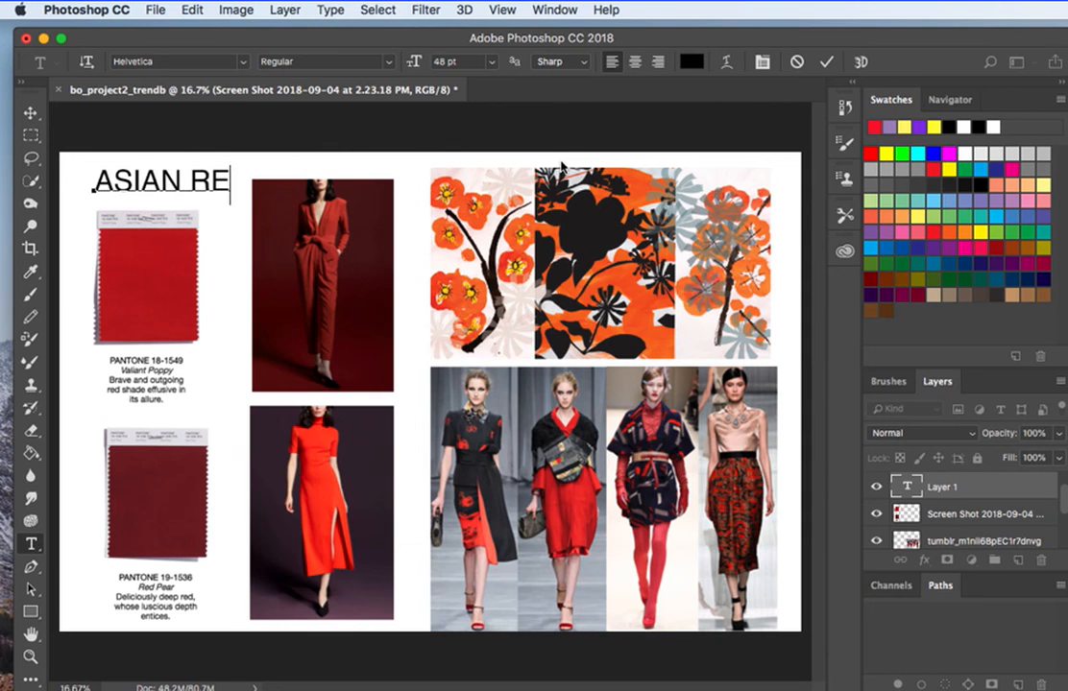
# Color the "ASIAN RED" title bright red and shift it slightly left, clear of the jumpsuit photo.
pyautogui.moveTo(250, 181); pyautogui.dragTo(34, 179)
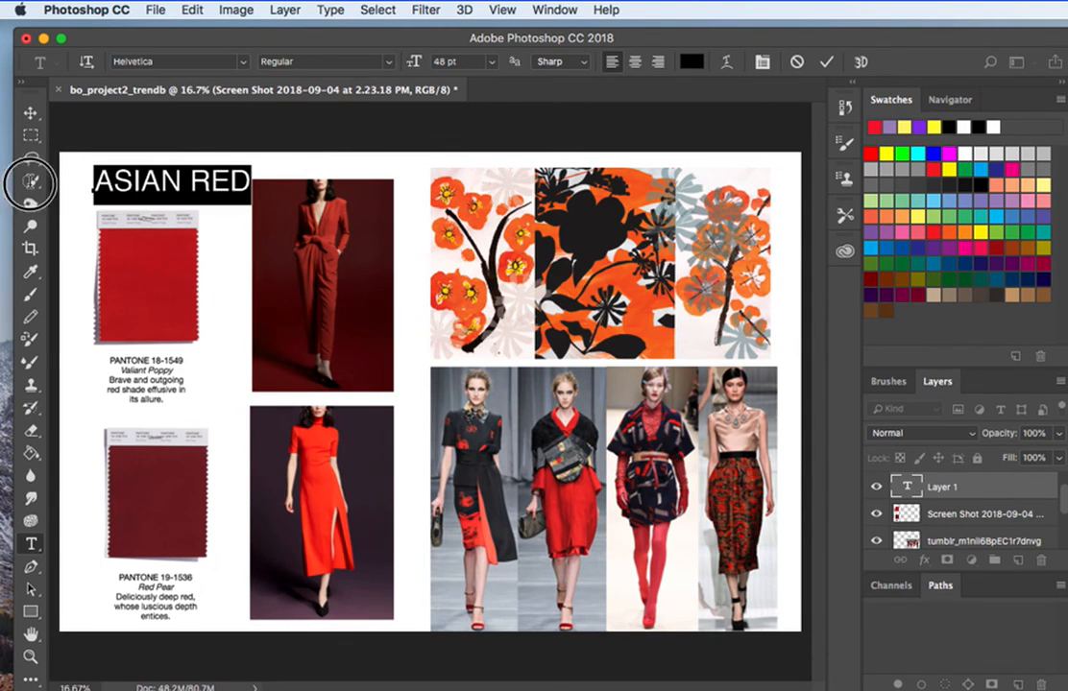
pyautogui.click(870, 153)
pyautogui.click(31, 113)
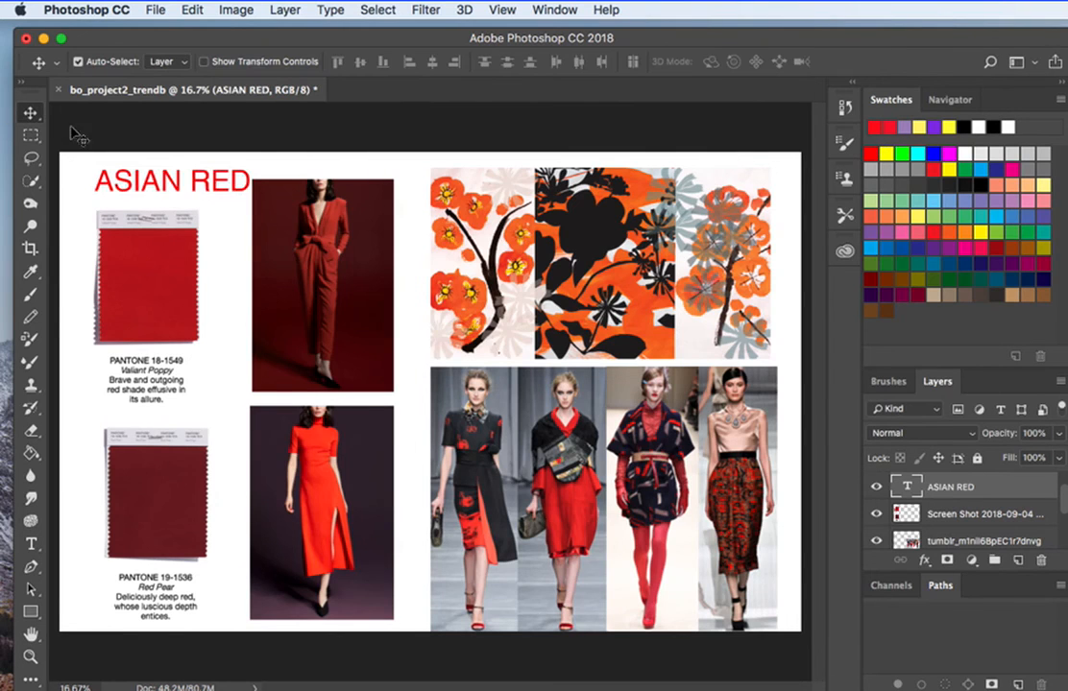
pyautogui.moveTo(196, 187); pyautogui.dragTo(177, 184)
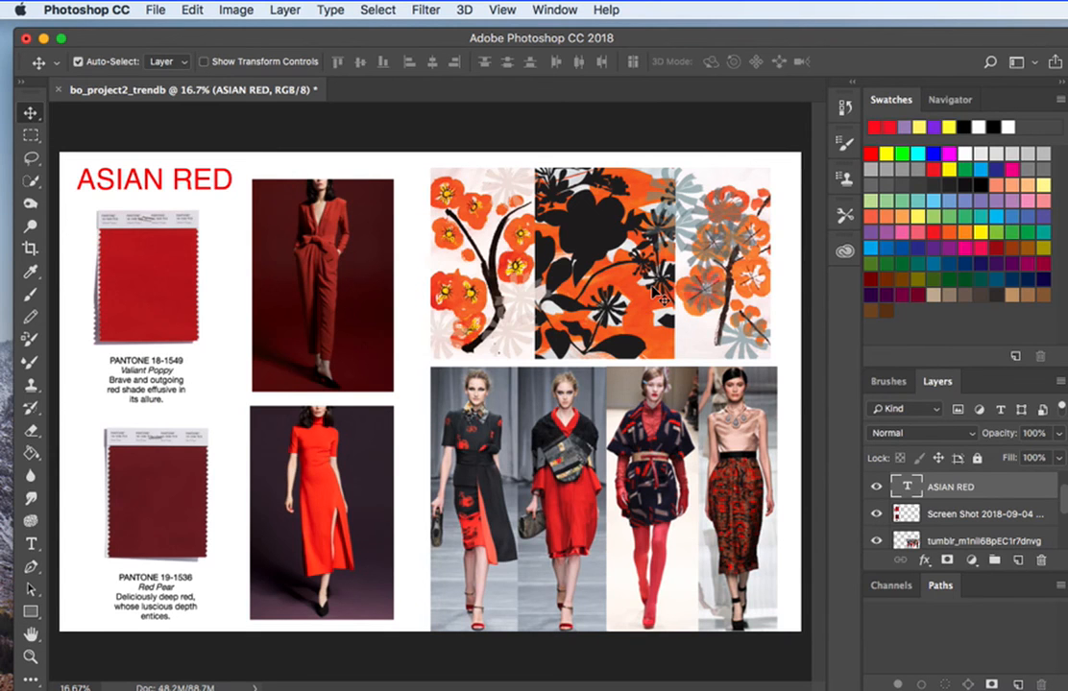
# Save the board to the Desktop as bo_project2_trendb.psd with layers and Maximize Compatibility enabled.
pyautogui.click(148, 10)
pyautogui.click(199, 191)
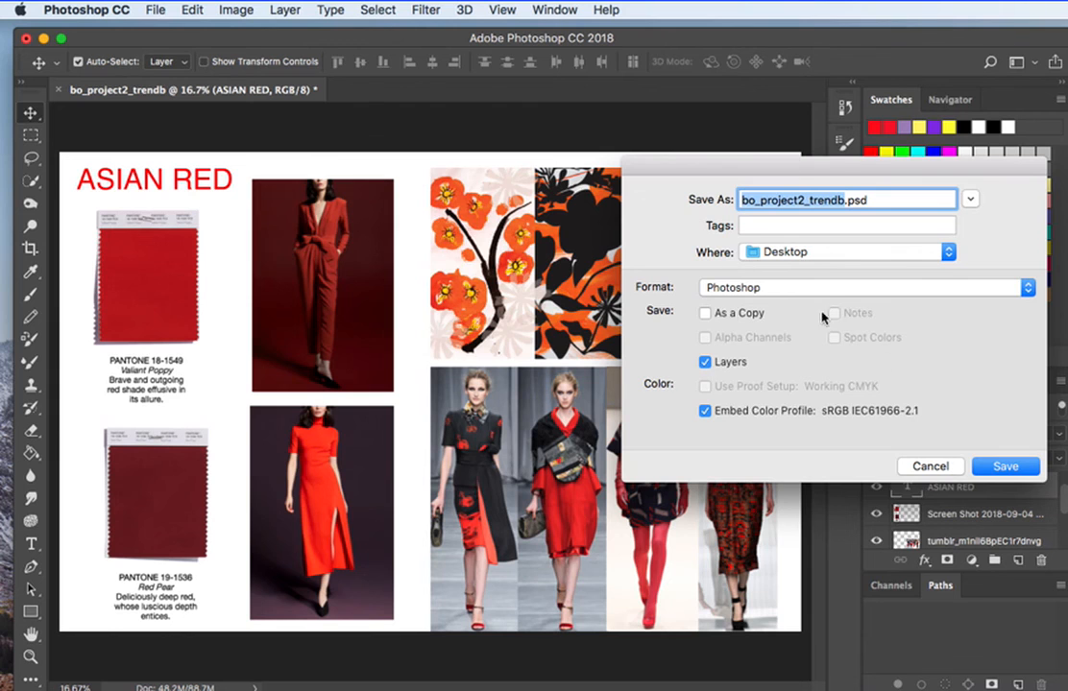
pyautogui.click(1002, 466)
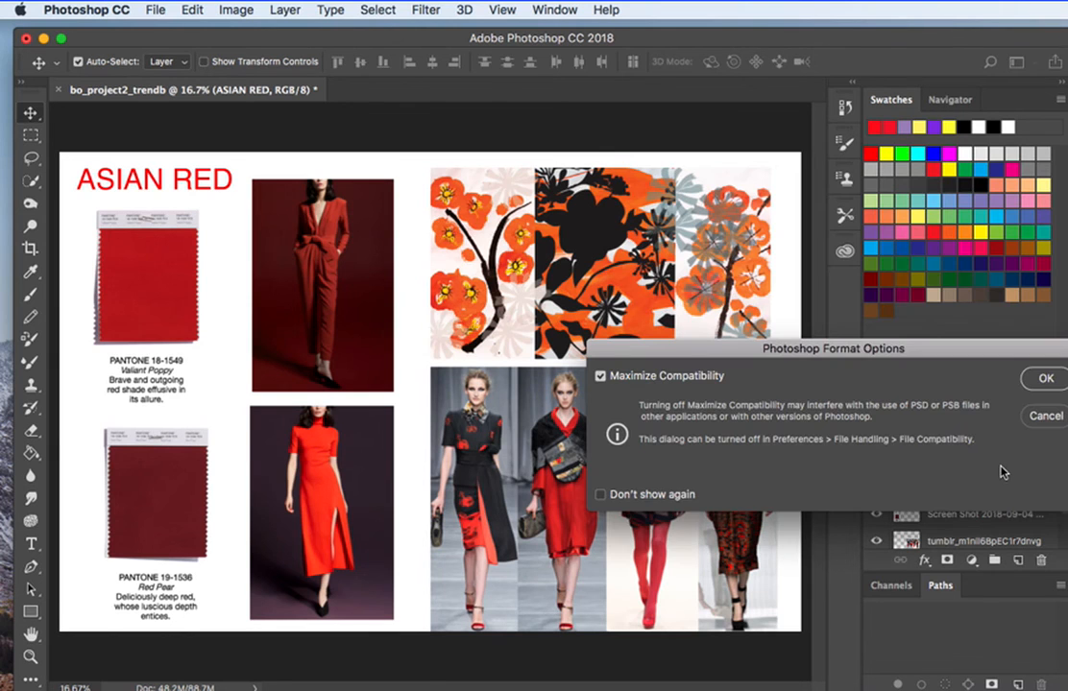
pyautogui.click(1043, 379)
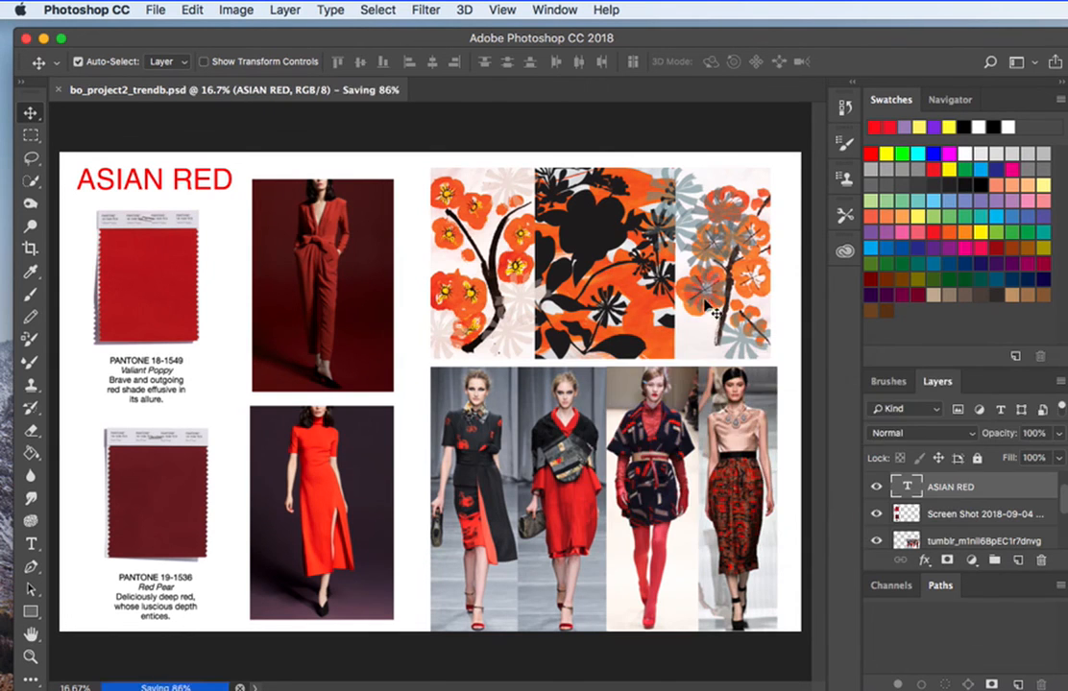
# Save a JPEG copy to the Desktop as bo_project2_trendb.jpg, with the quality reduced slightly from maximum.
pyautogui.click(156, 10)
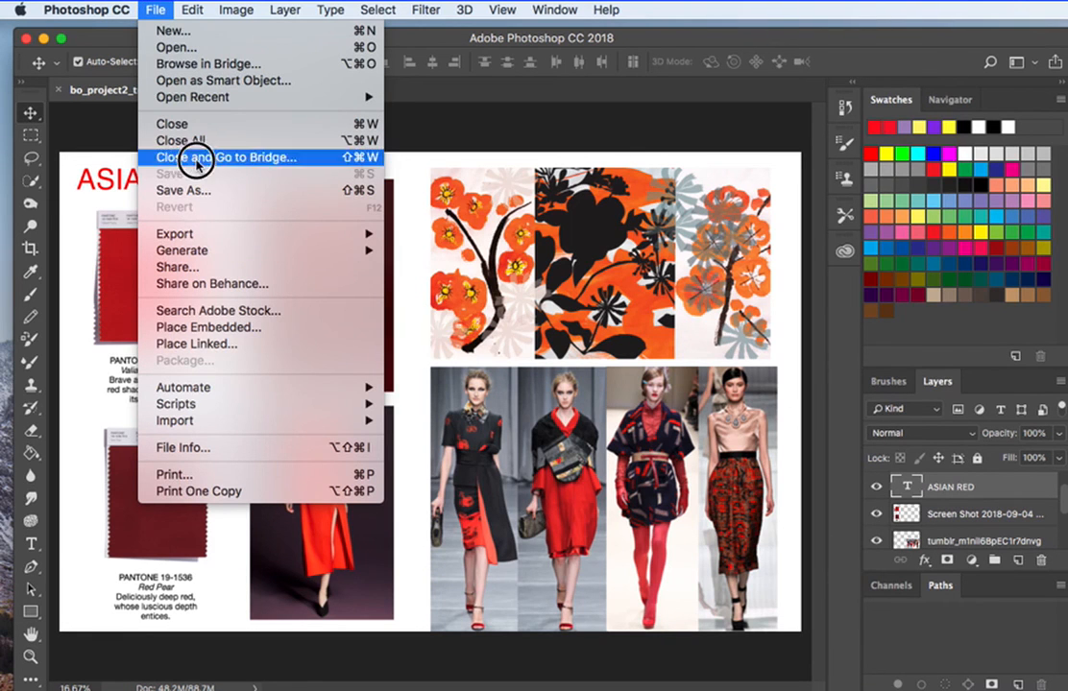
pyautogui.click(198, 190)
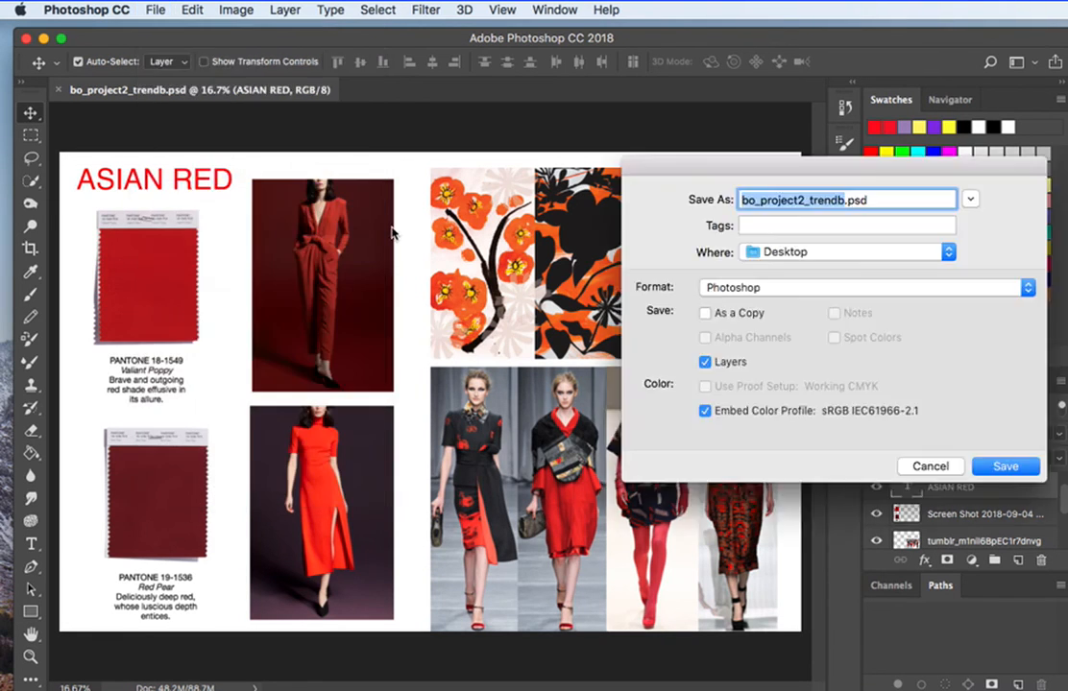
pyautogui.moveTo(664, 167); pyautogui.dragTo(473, 134)
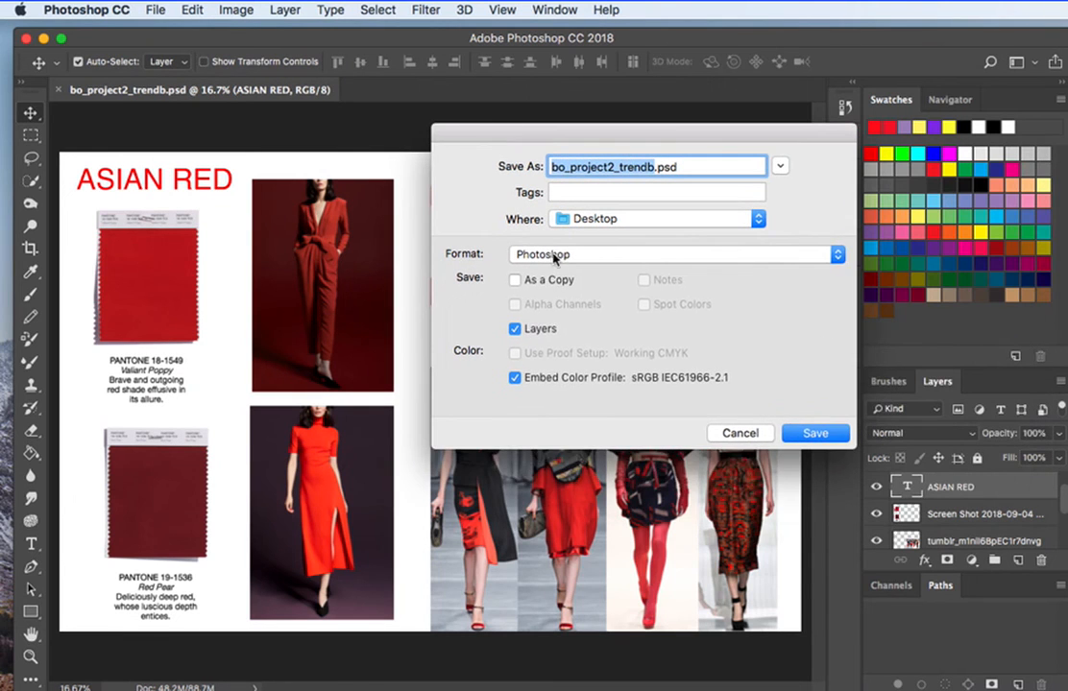
pyautogui.click(560, 255)
pyautogui.click(534, 358)
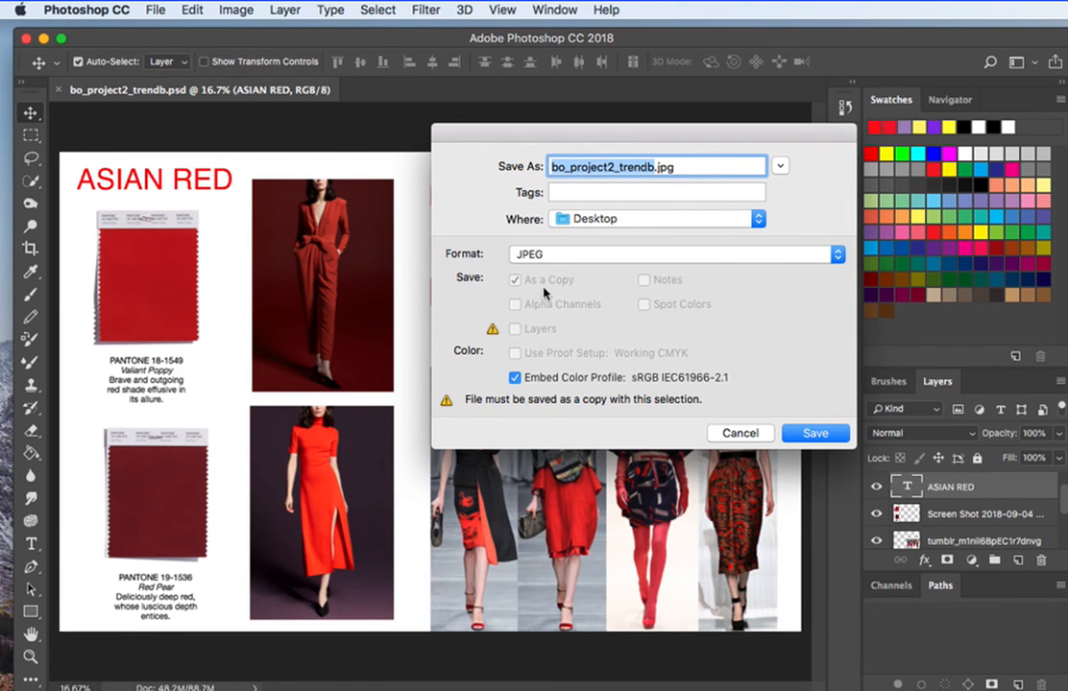
pyautogui.click(811, 433)
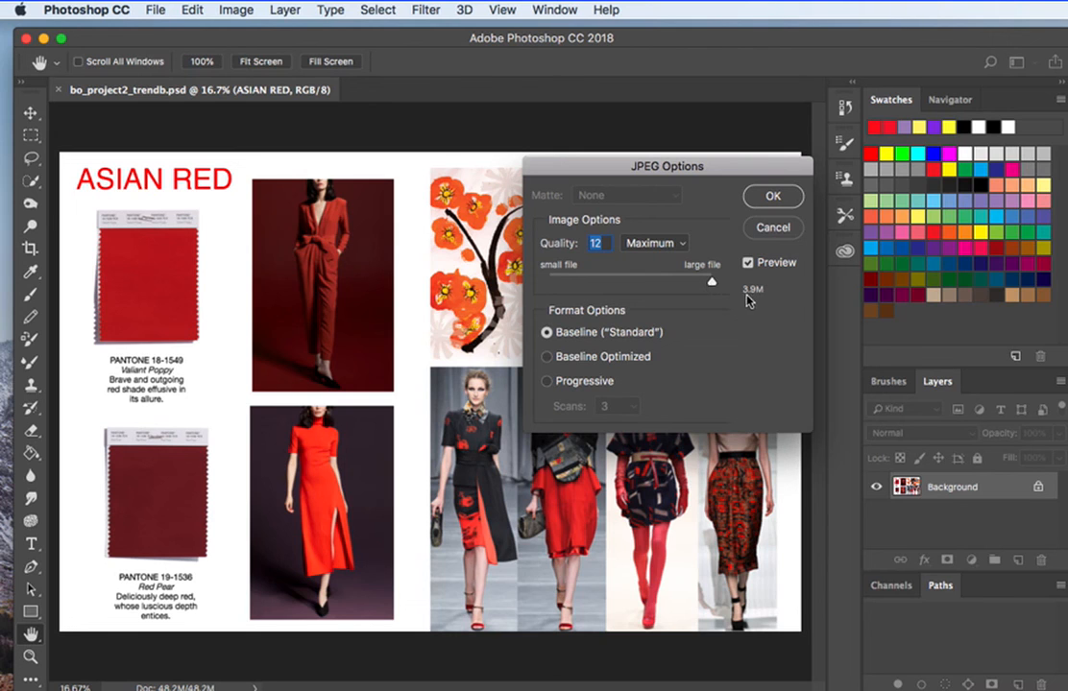
pyautogui.moveTo(712, 285); pyautogui.dragTo(684, 281)
pyautogui.moveTo(683, 282); pyautogui.dragTo(696, 284)
pyautogui.click(786, 198)
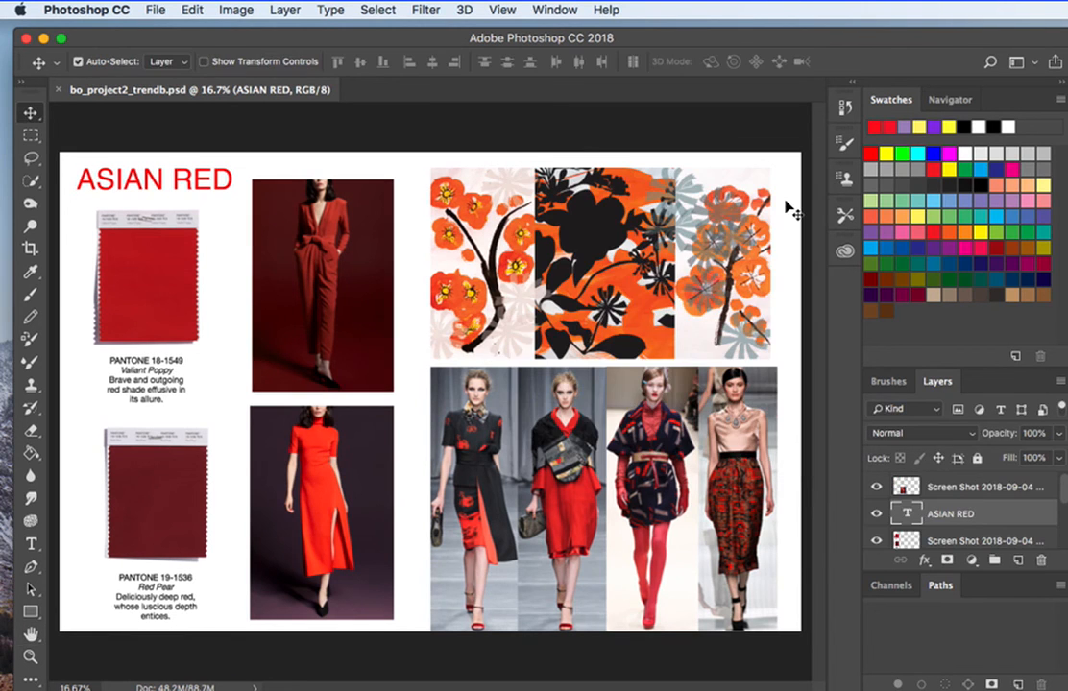